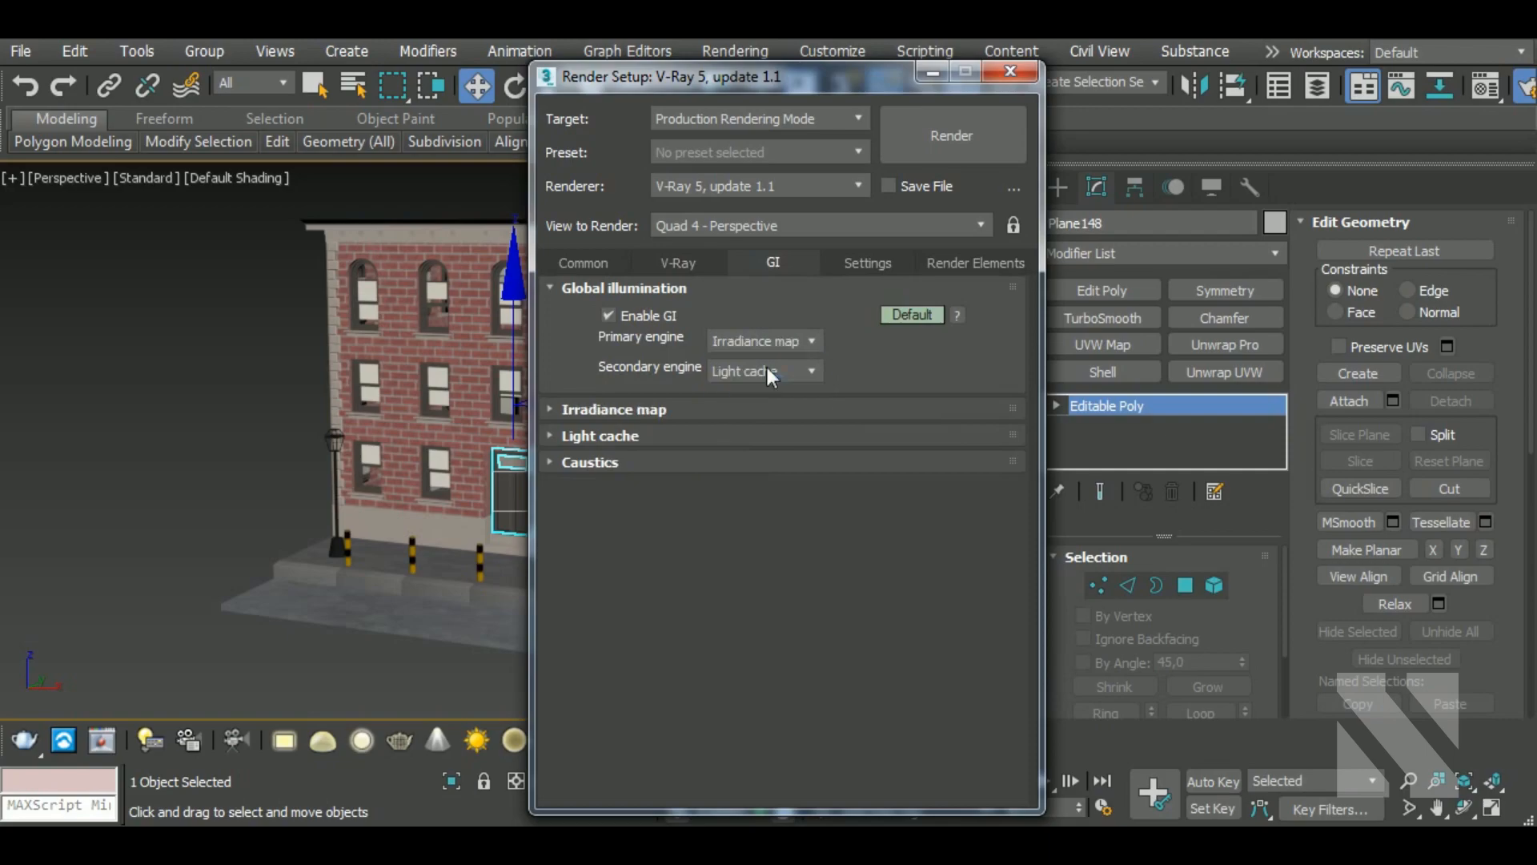
Step: Set the irradiance map preset to Low in the global illumination settings and close the render setup
left_click(686, 408)
left_click(743, 440)
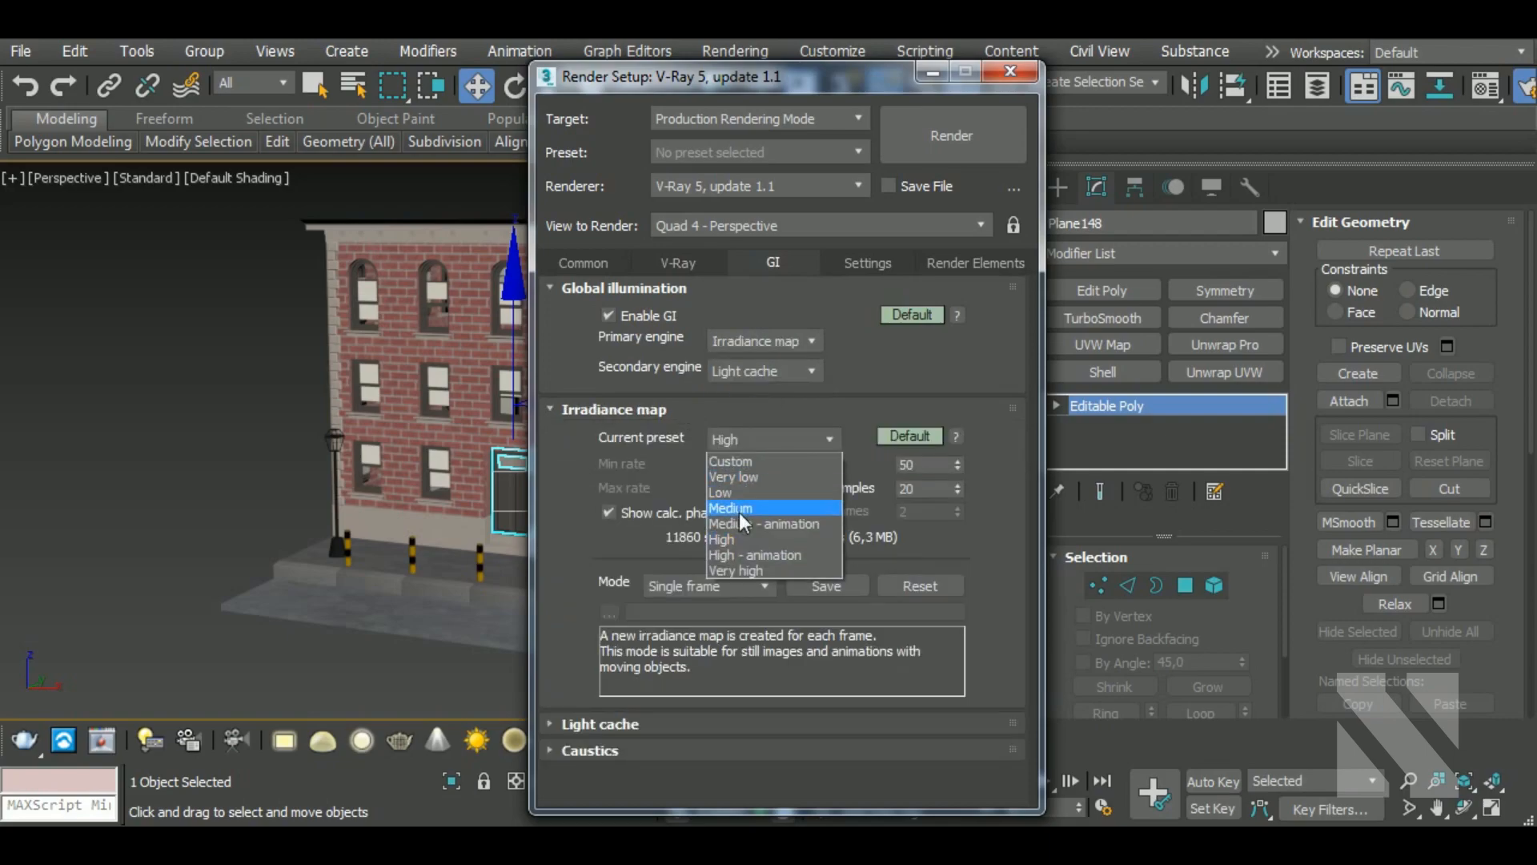
left_click(752, 491)
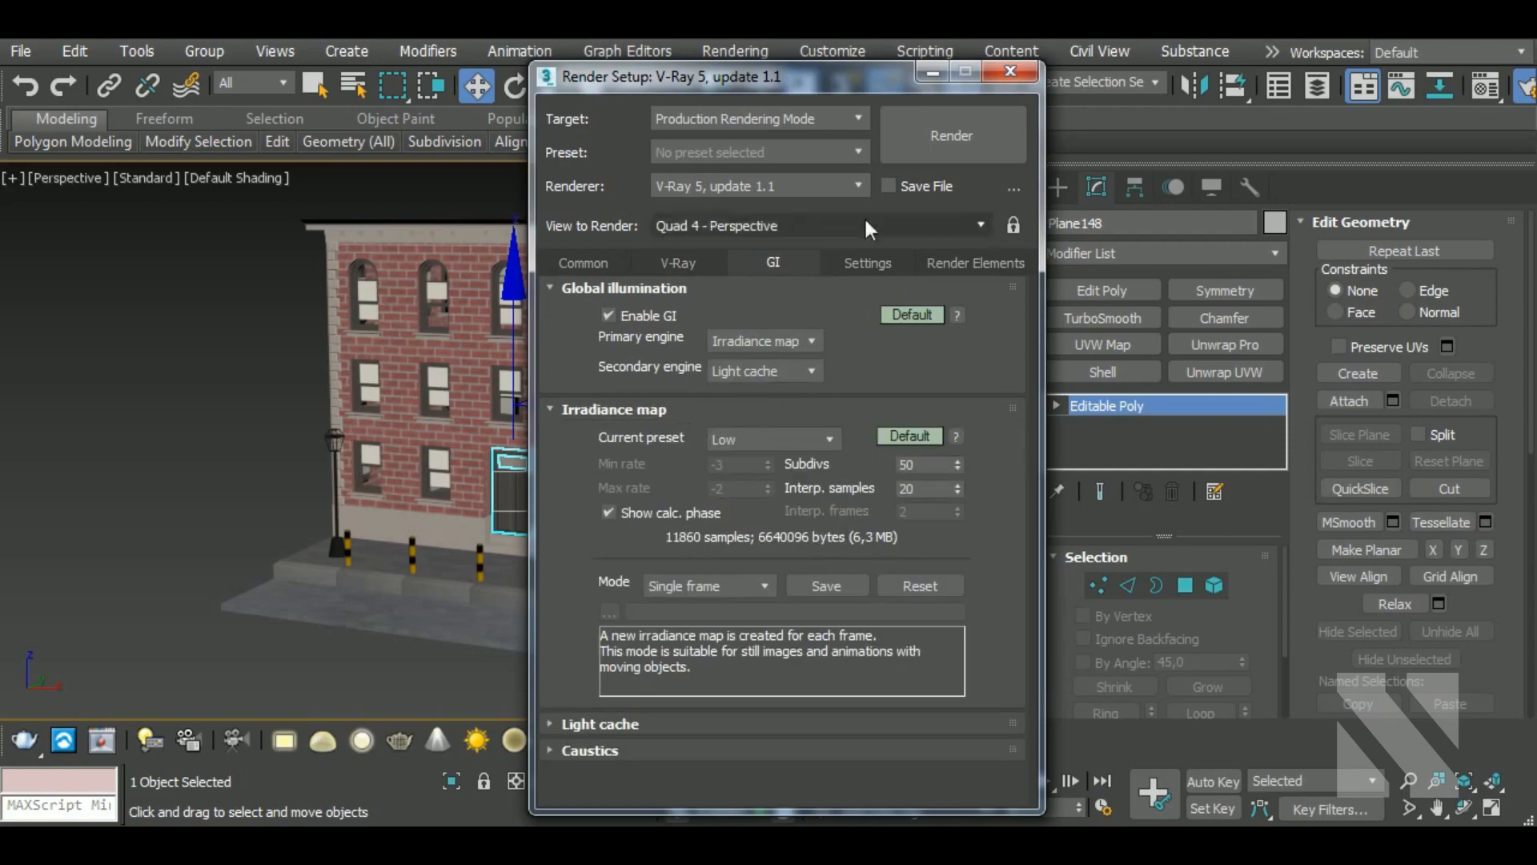
left_click(1009, 72)
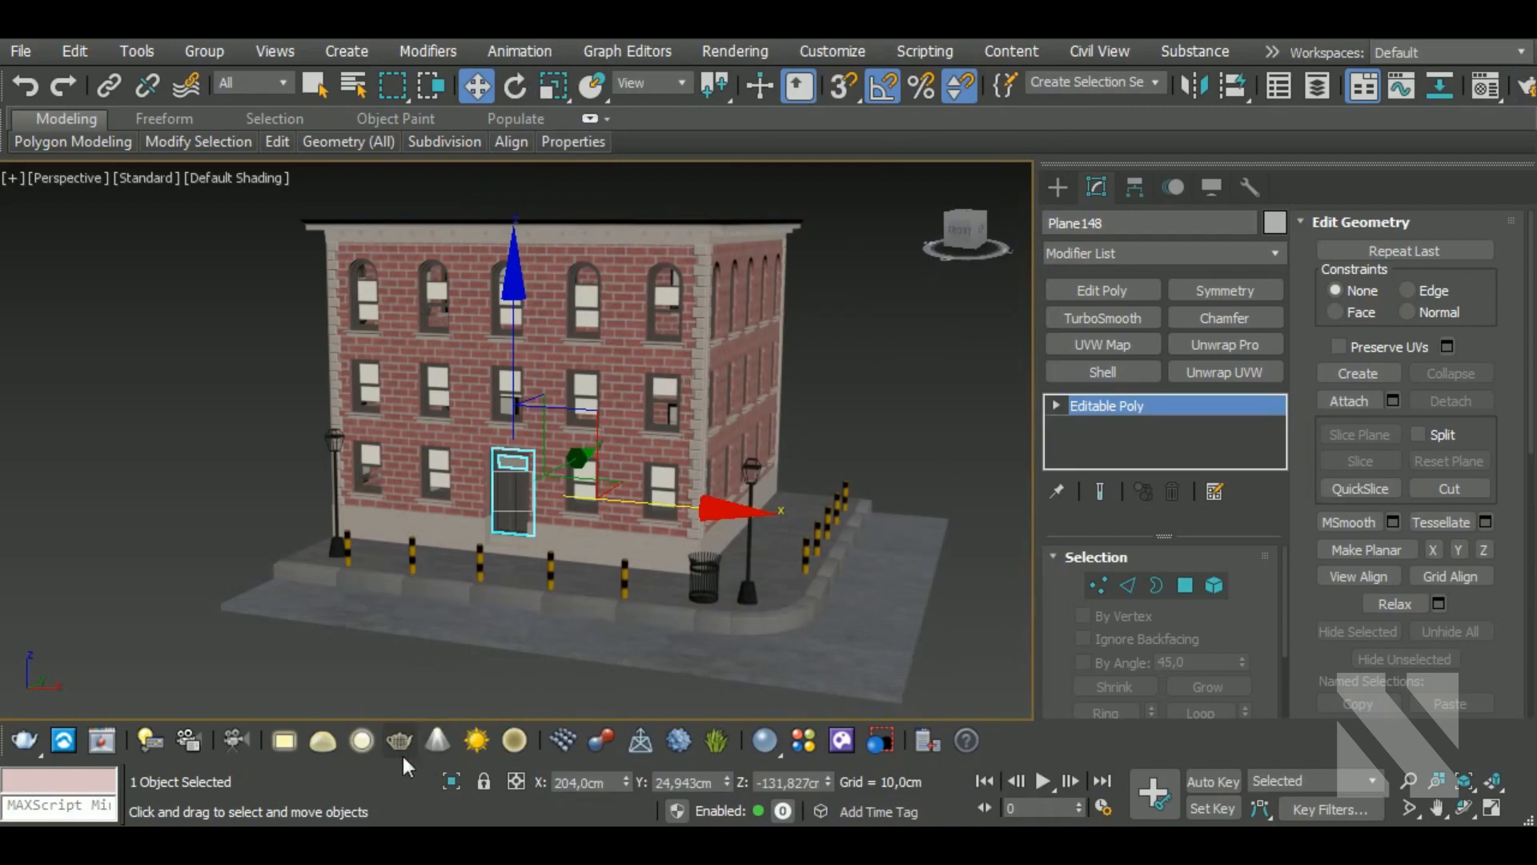
Step: Create a V-Ray sphere light in the top view, near the lamp post at the far end of the front pavement
left_click(362, 741)
middle_click_drag(361, 647, 404, 669)
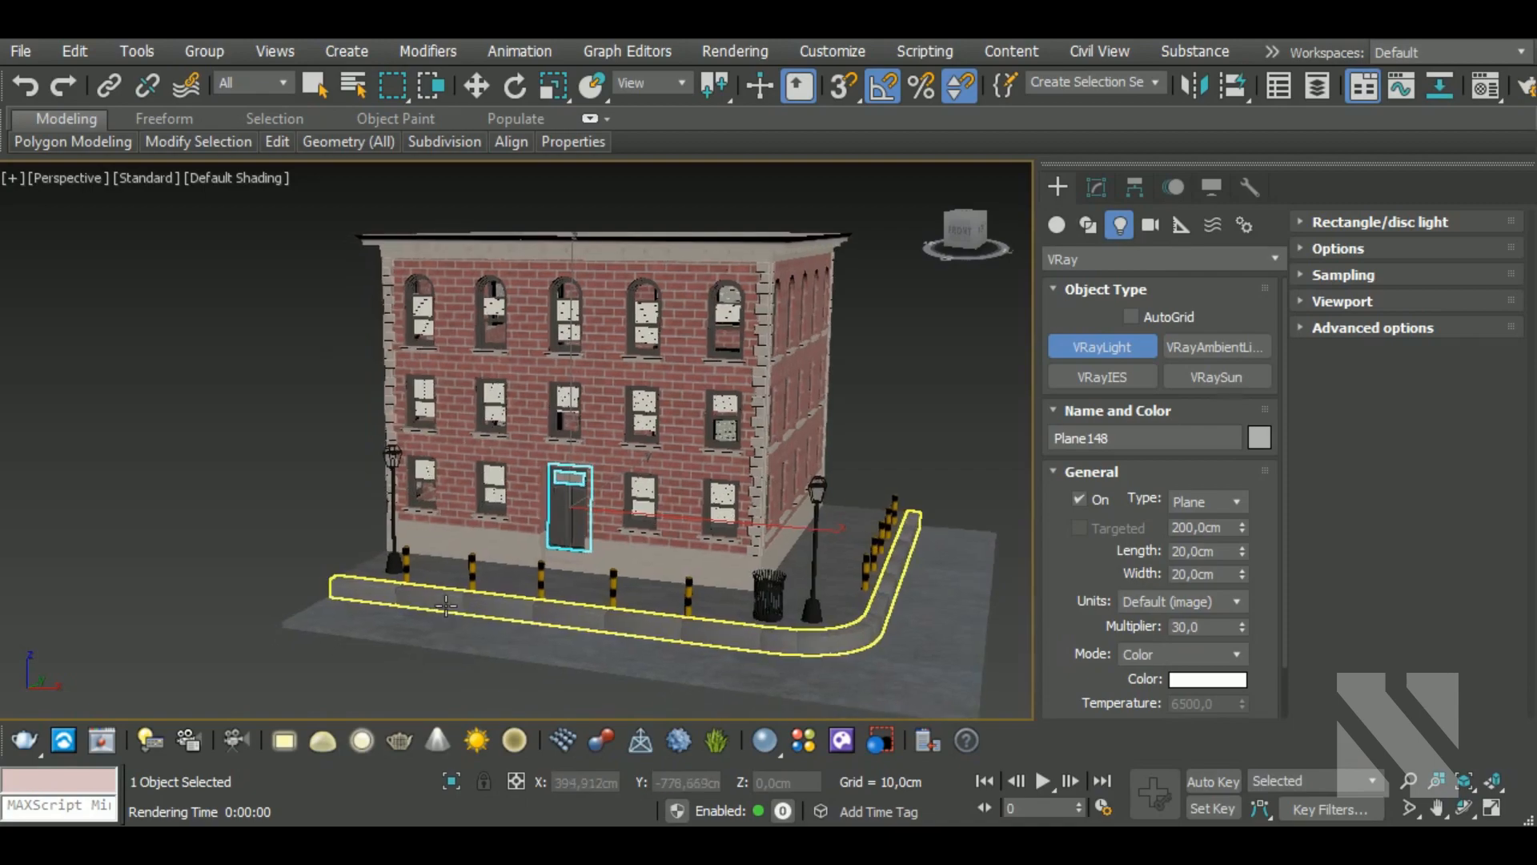
key("t")
middle_click_drag(877, 604, 756, 604)
scroll(655, 463, "up", 10)
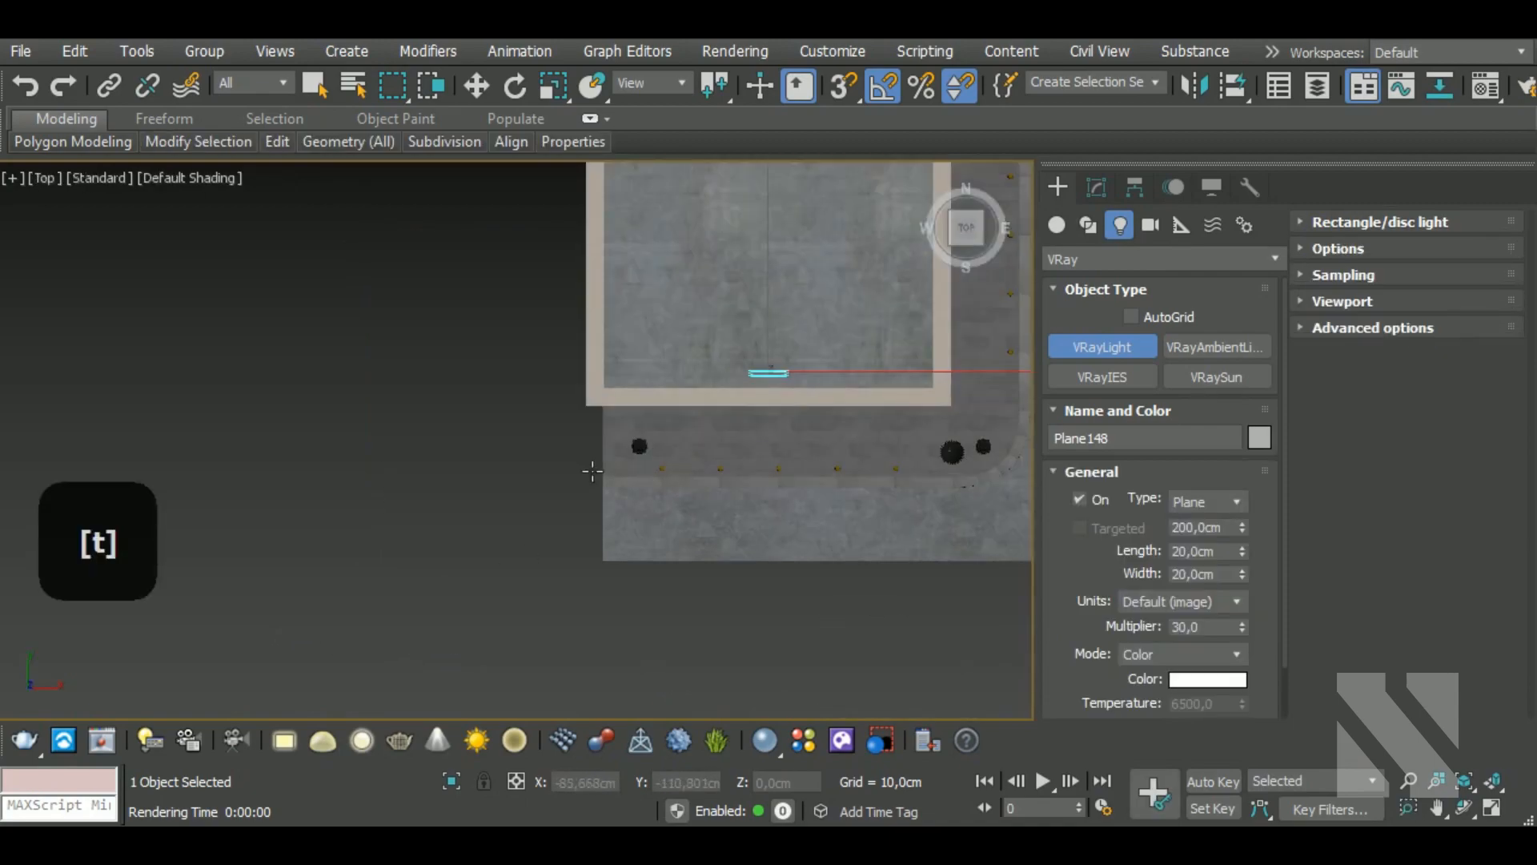
left_click_drag(572, 450, 606, 496)
key("w")
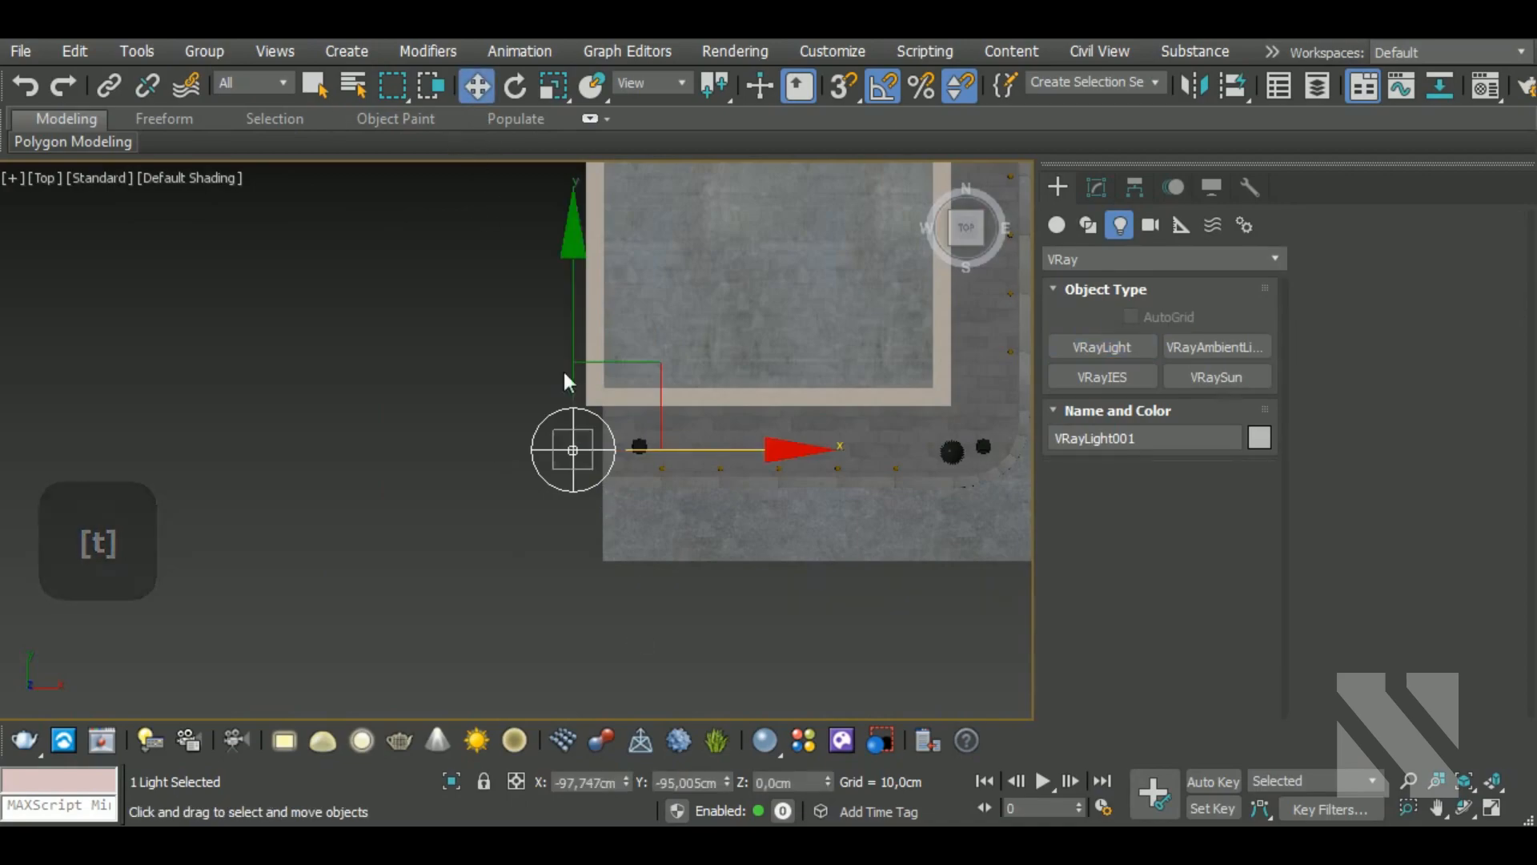
Step: Move the sphere light onto the first street lamp, aligning it with the lamp in the front and top views
key("f")
middle_click_drag(342, 494, 649, 463)
left_click_drag(472, 373, 597, 405)
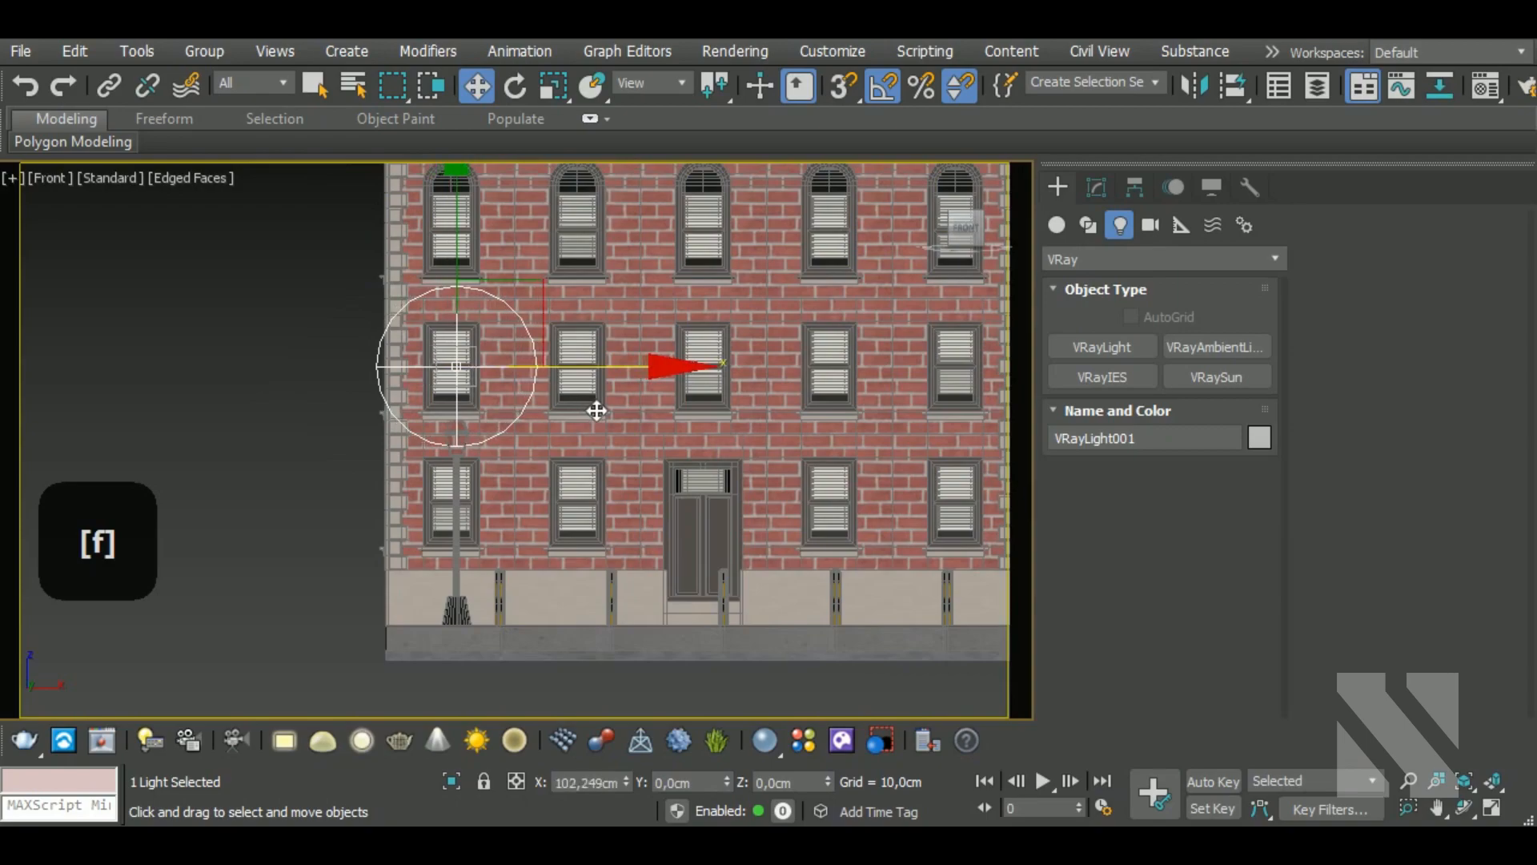
left_click_drag(471, 245, 459, 326)
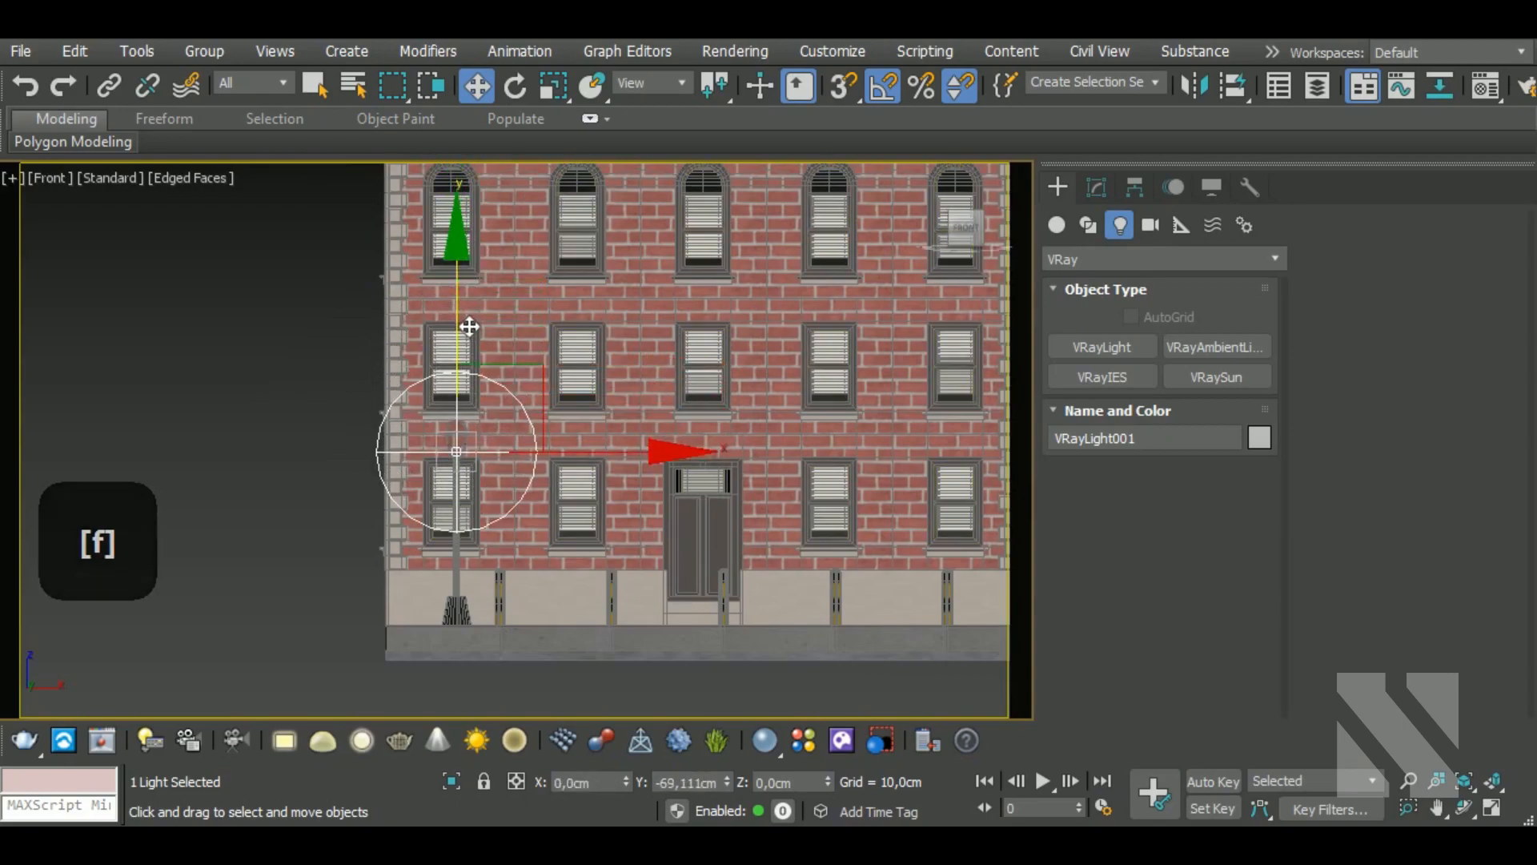
key("t")
scroll(630, 432, "up", 10)
left_click_drag(553, 386, 552, 351)
key("F4")
scroll(542, 480, "down", 5)
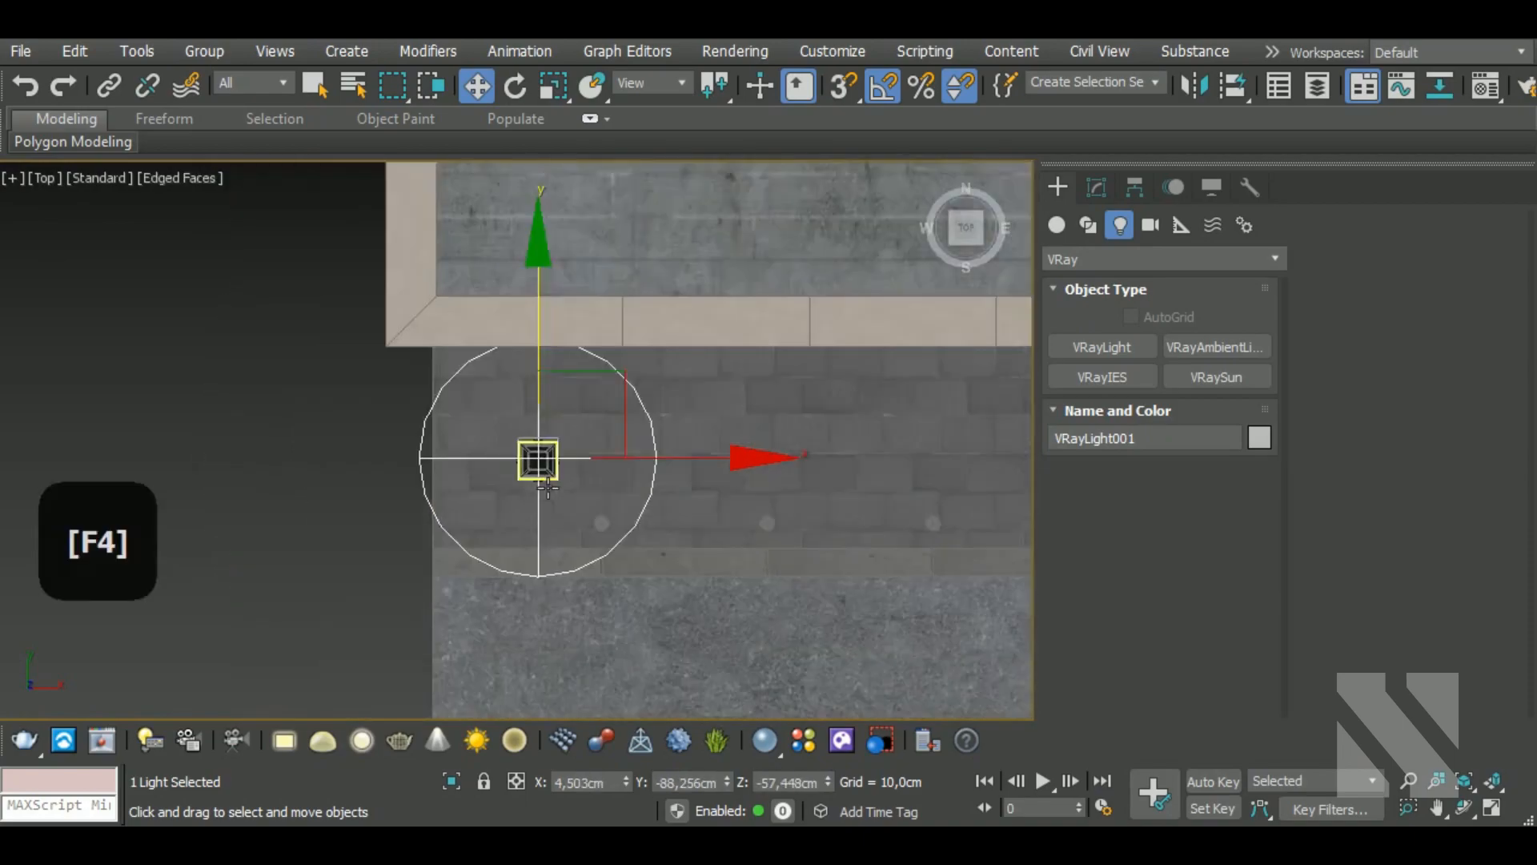
scroll(547, 486, "down", 2)
Step: Set the lamp light's radius to 45.51 cm and its color mode to Temperature at about 4975
left_click(1096, 187)
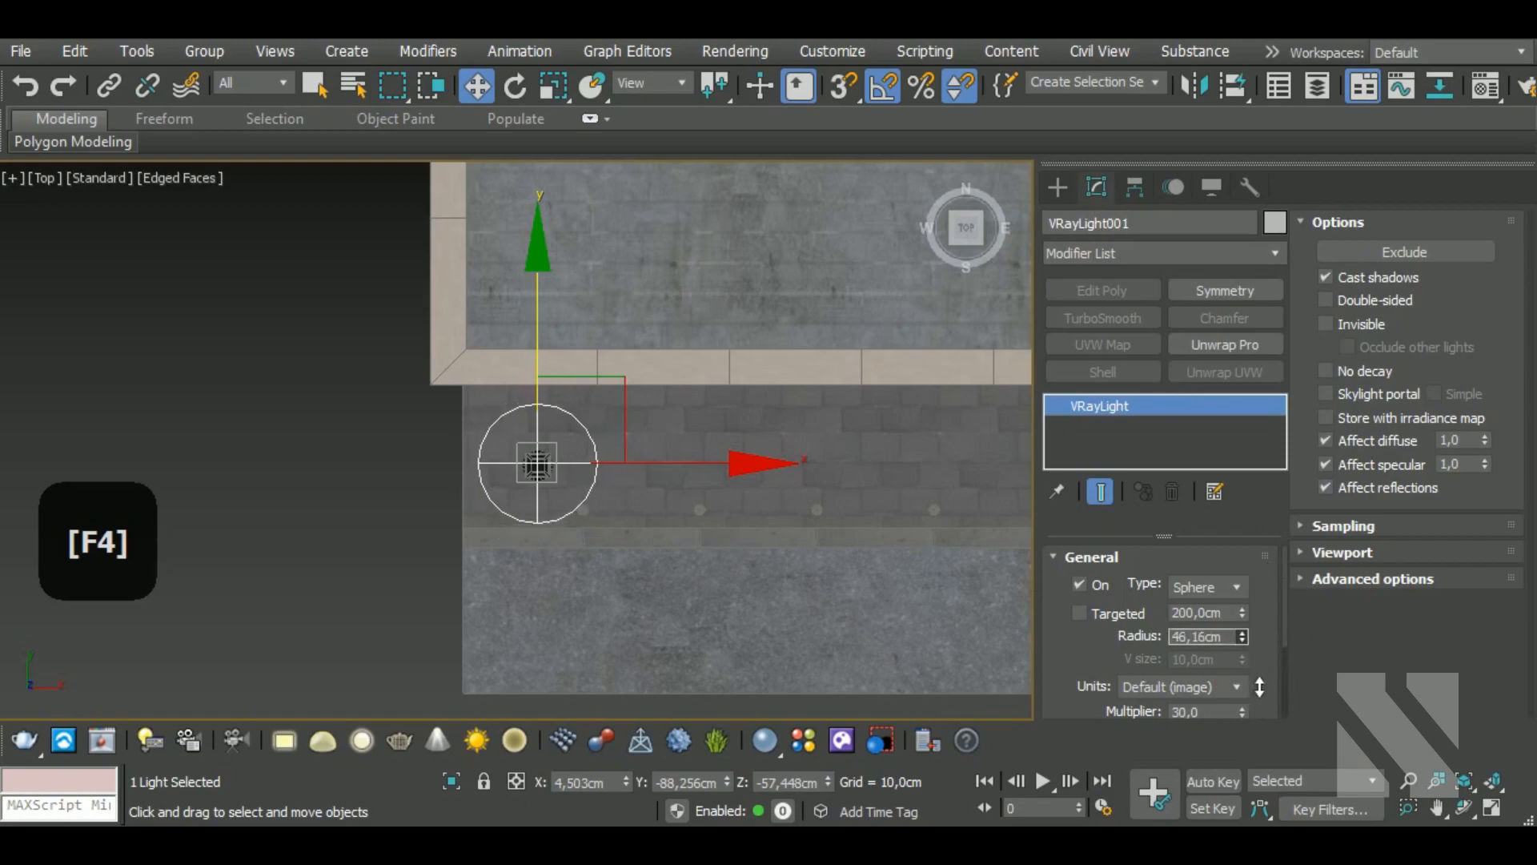
middle_click_drag(768, 592, 575, 585)
middle_click_drag(720, 550, 569, 552)
left_click_drag(1103, 690, 1099, 571)
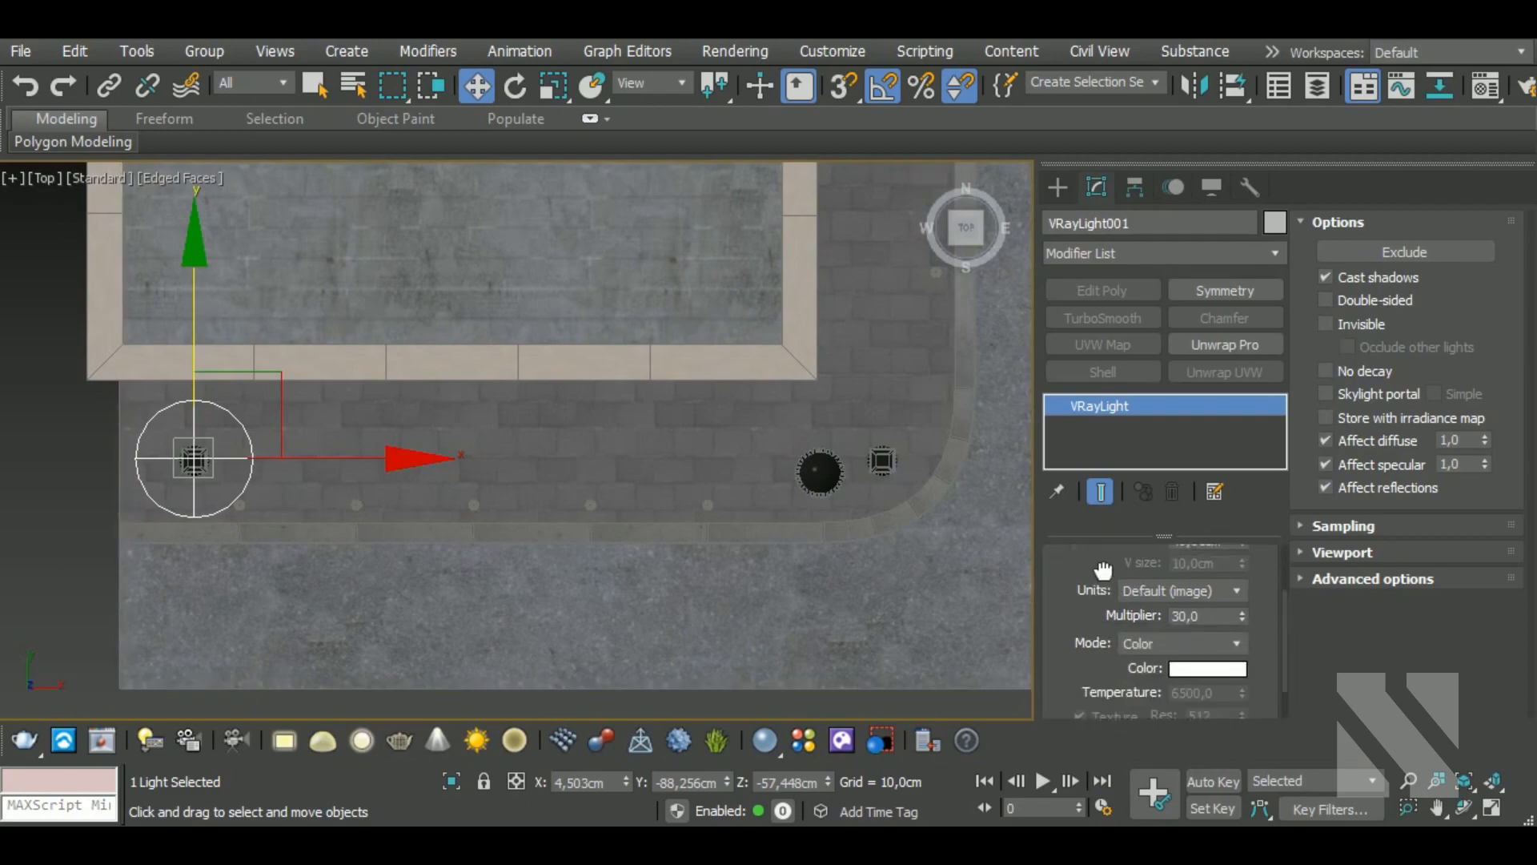
left_click(1205, 624)
left_click(1197, 652)
left_click_drag(1237, 679, 1239, 695)
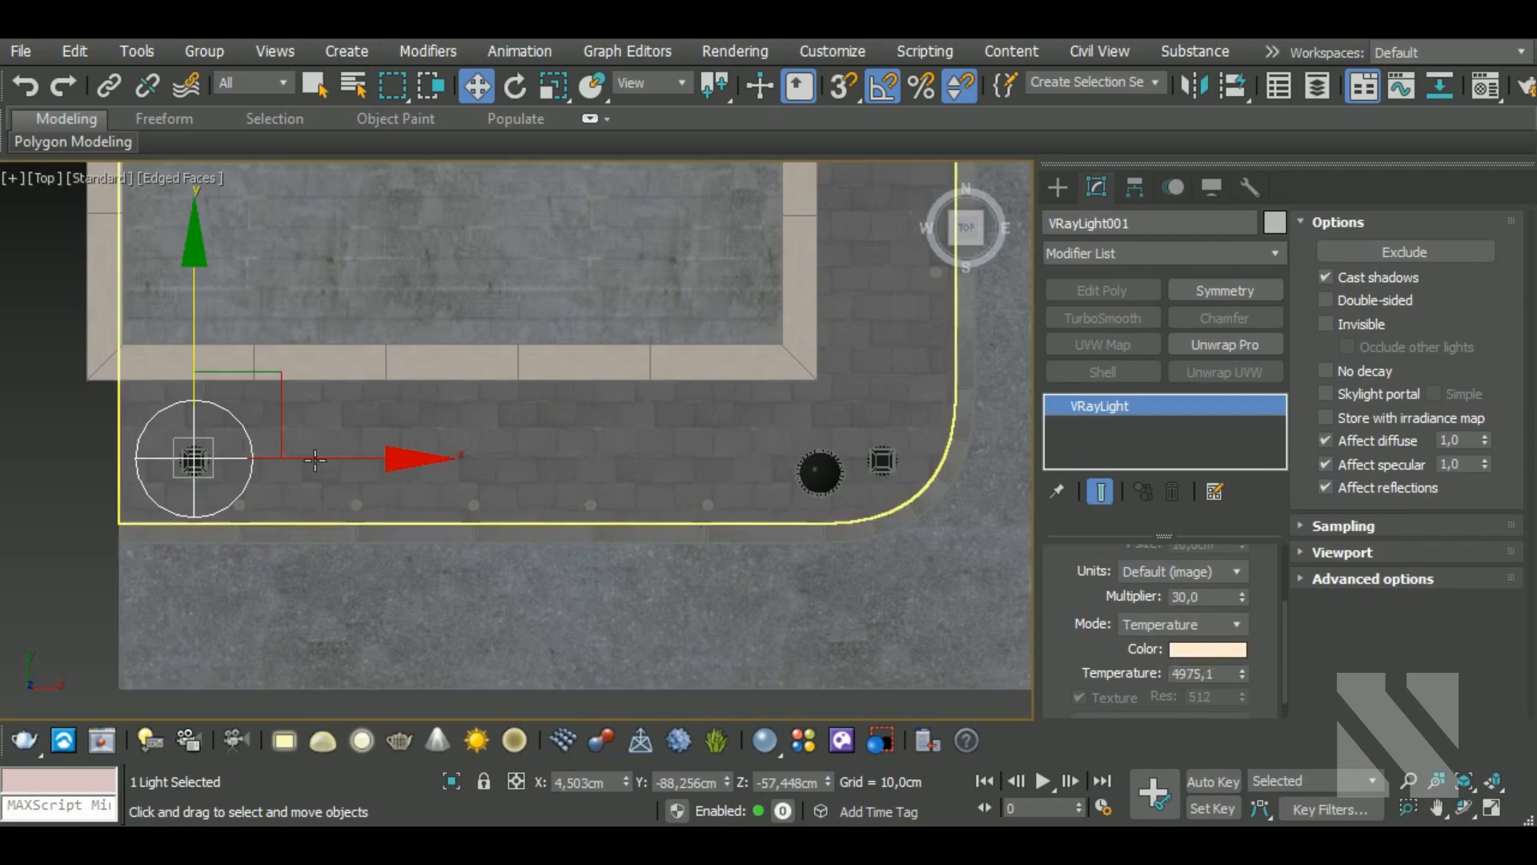
Step: Clone the lamp light along X onto the second street lamp, beside the trash can
left_click_drag(364, 477, 996, 508, "shift")
left_click(771, 533)
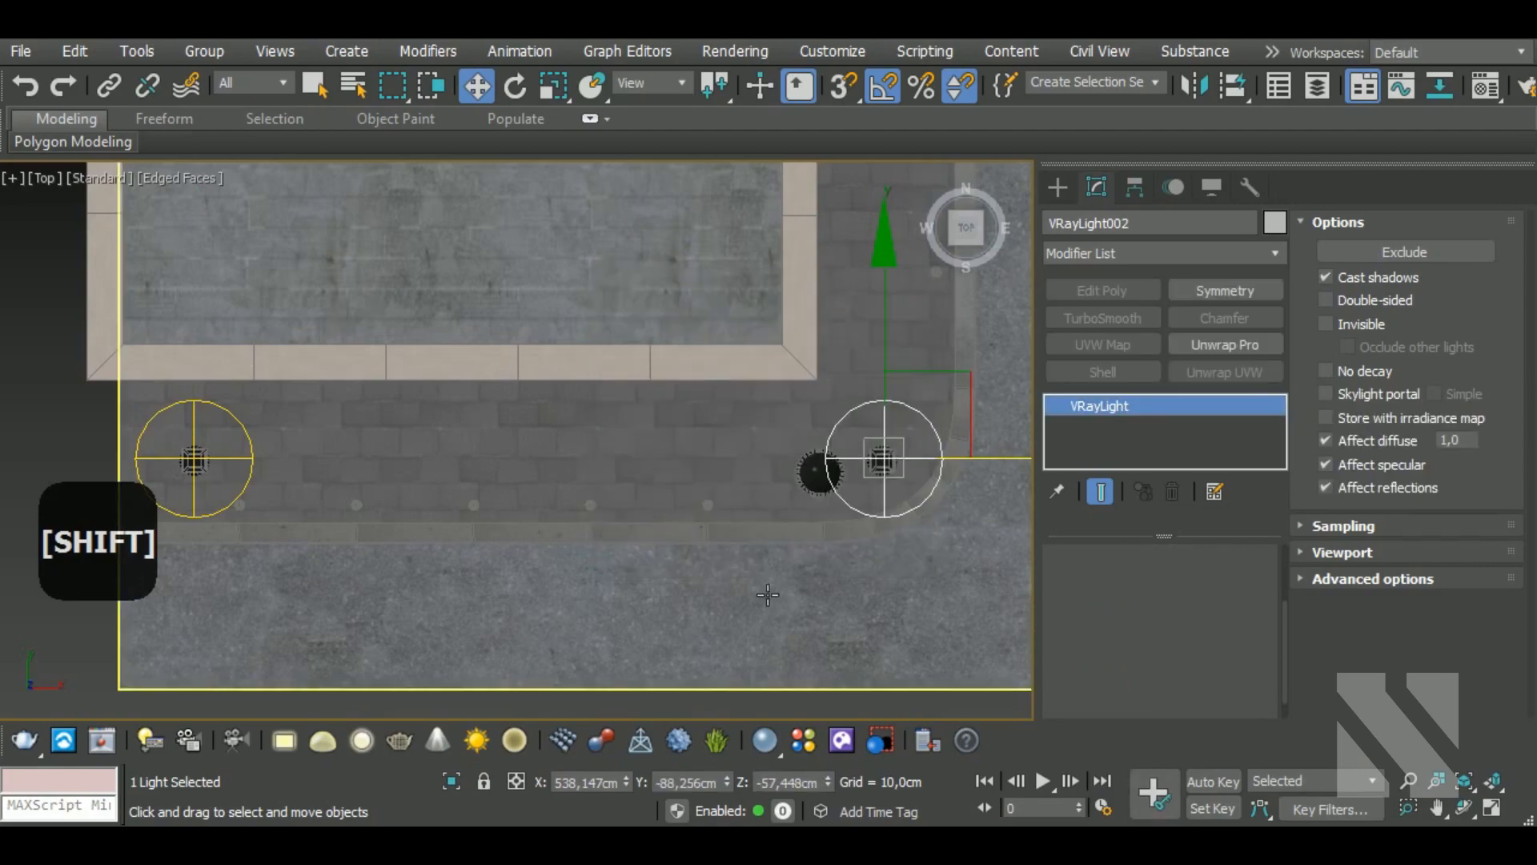
middle_click_drag(760, 597, 697, 568)
Step: Clone the second lamp's light straight up in the front view, to a height of about 295 cm on Z
key("f")
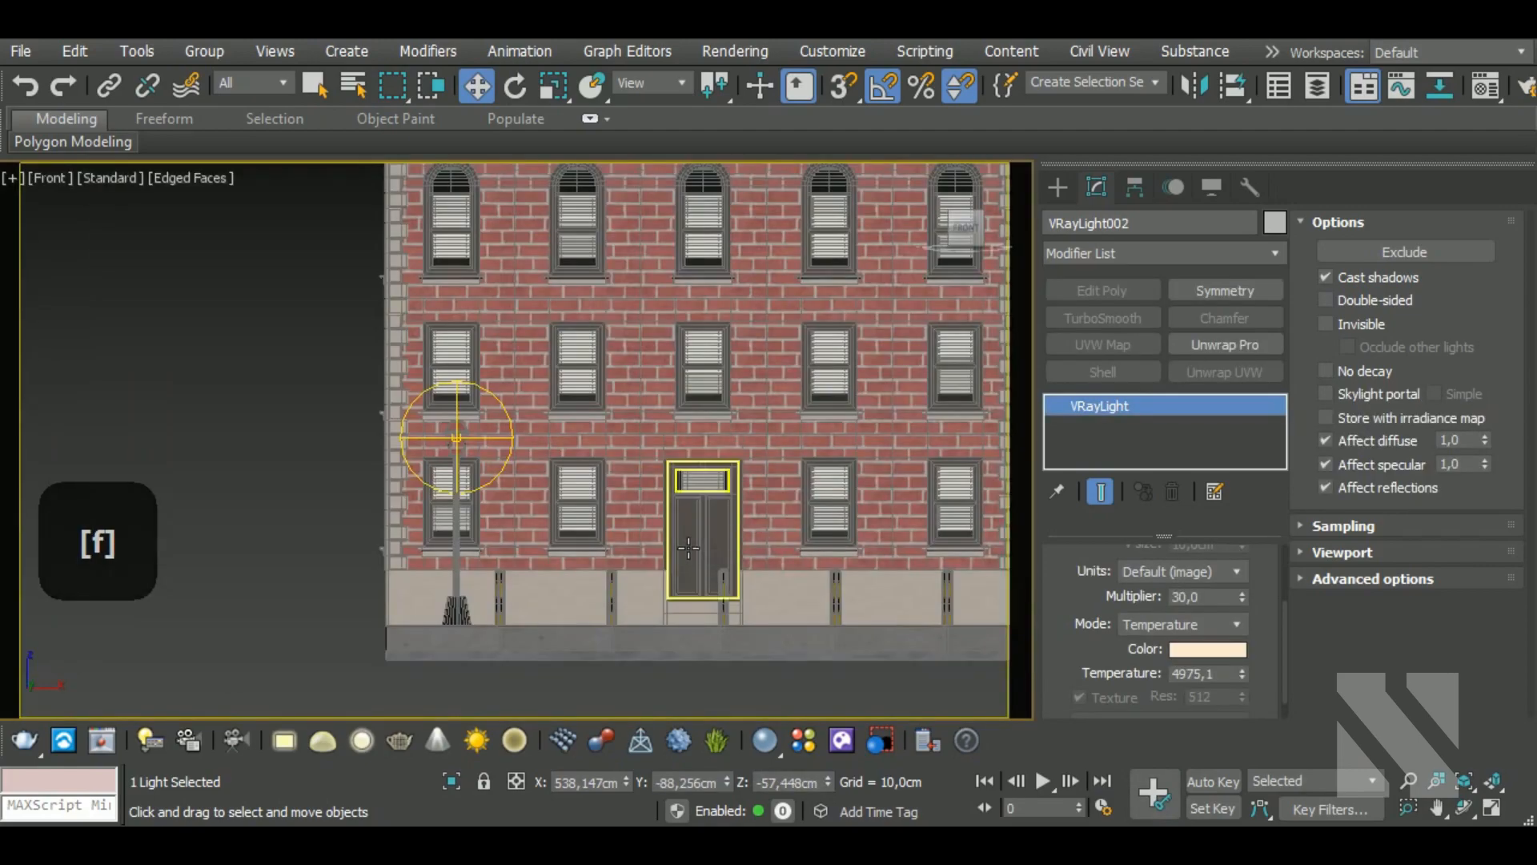
middle_click_drag(828, 532, 587, 497)
scroll(573, 505, "down", 5)
left_click_drag(686, 404, 719, 250, "shift")
left_click(769, 532)
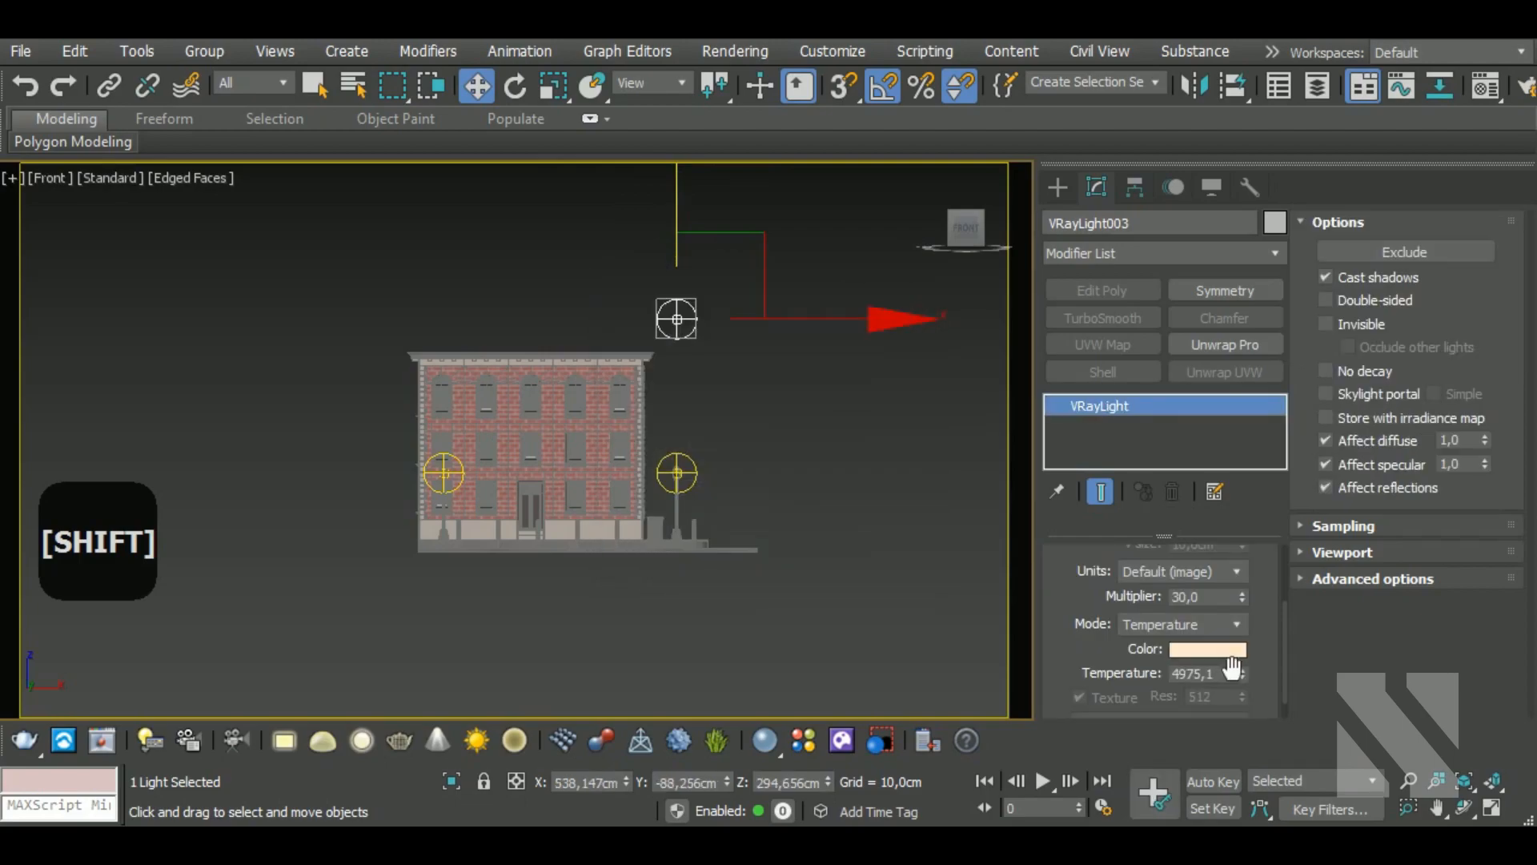
Step: Switch the raised light to Color mode, make its color white and set its multiplier to 100
left_click(1207, 645)
left_click(1210, 649)
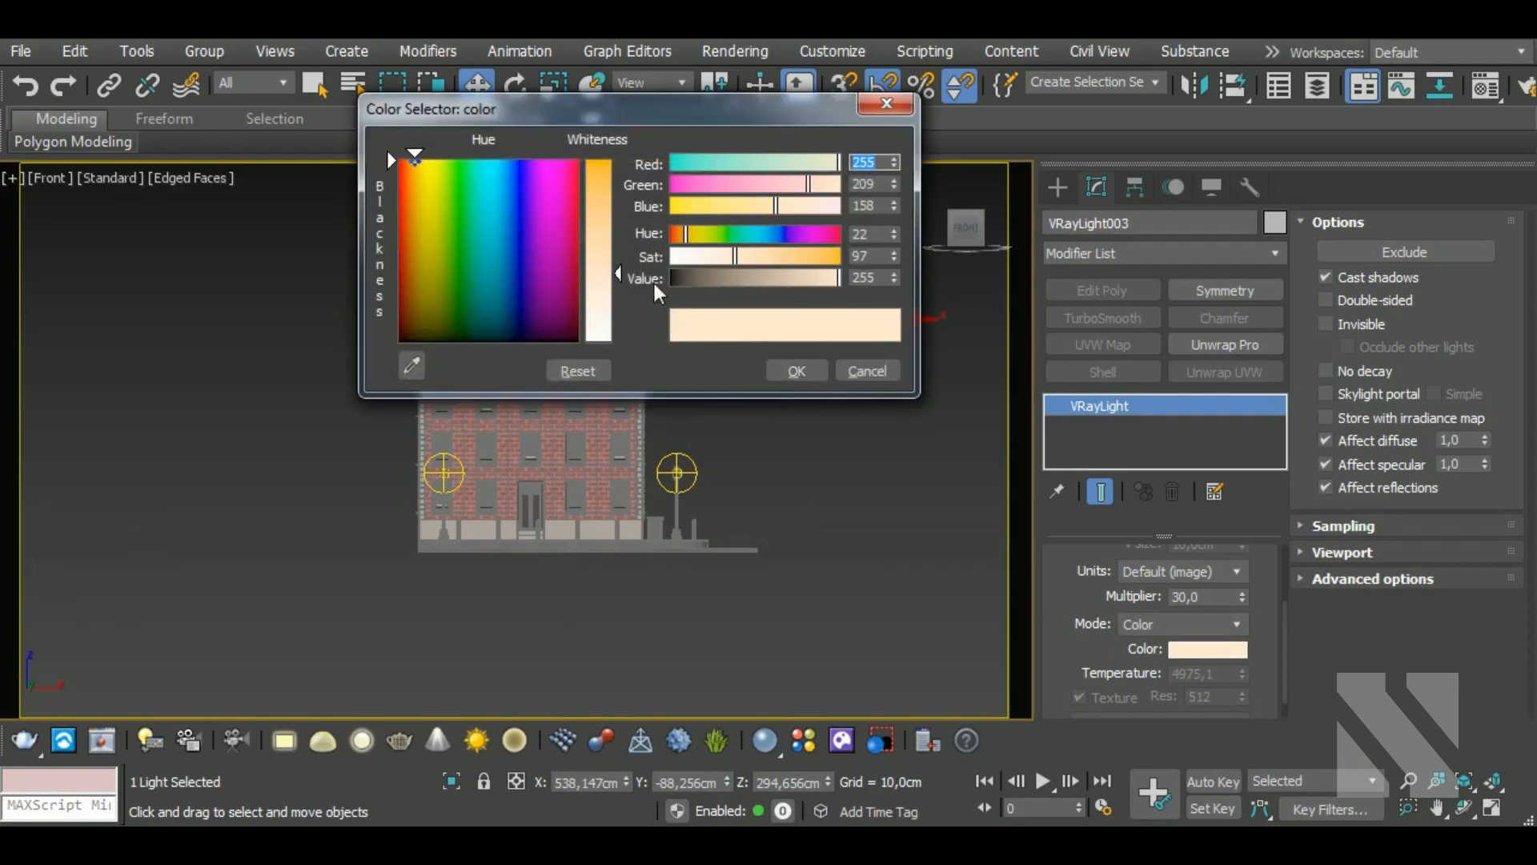
left_click_drag(618, 265, 618, 342)
left_click(796, 370)
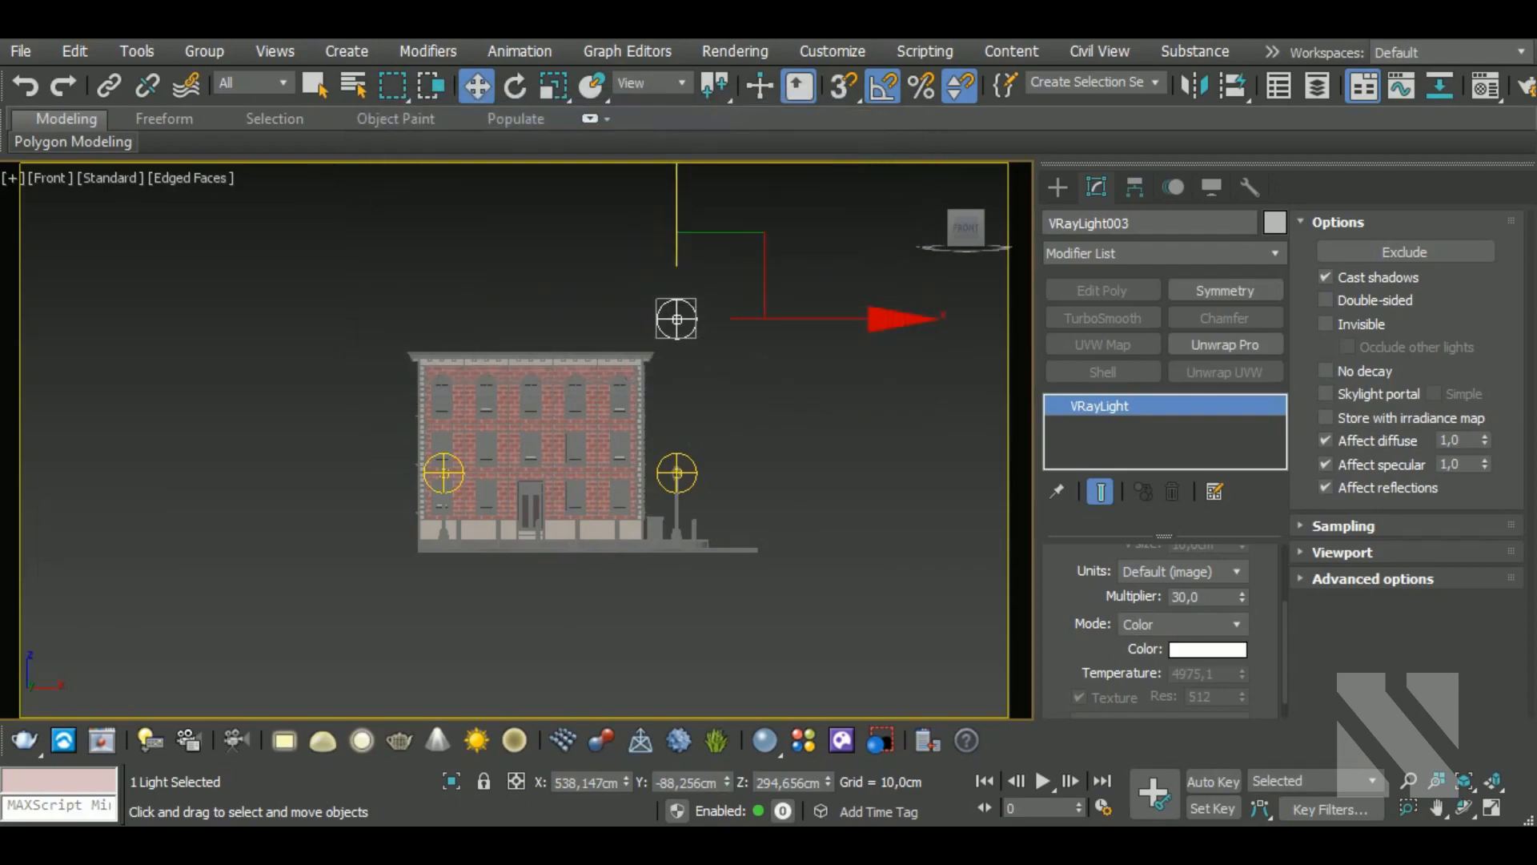
mouse_move(1115, 656)
left_mouse_down()
mouse_move(1112, 587)
mouse_move(1121, 652)
left_mouse_up()
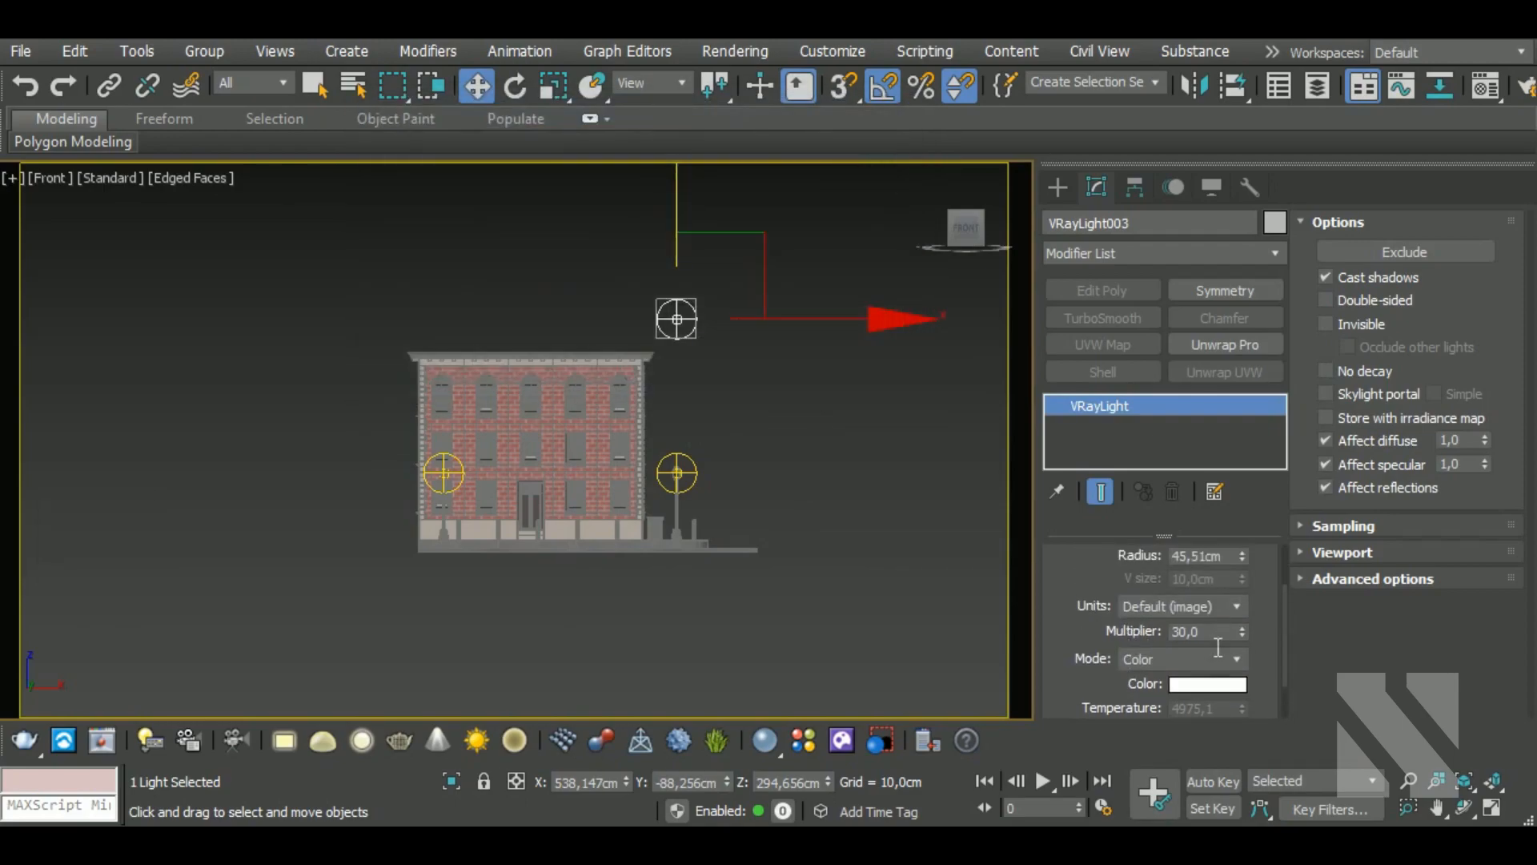
type("100")
left_click(833, 440)
Step: Move the white light out past the building's side and clone it back along X to above the roof
left_click(676, 320)
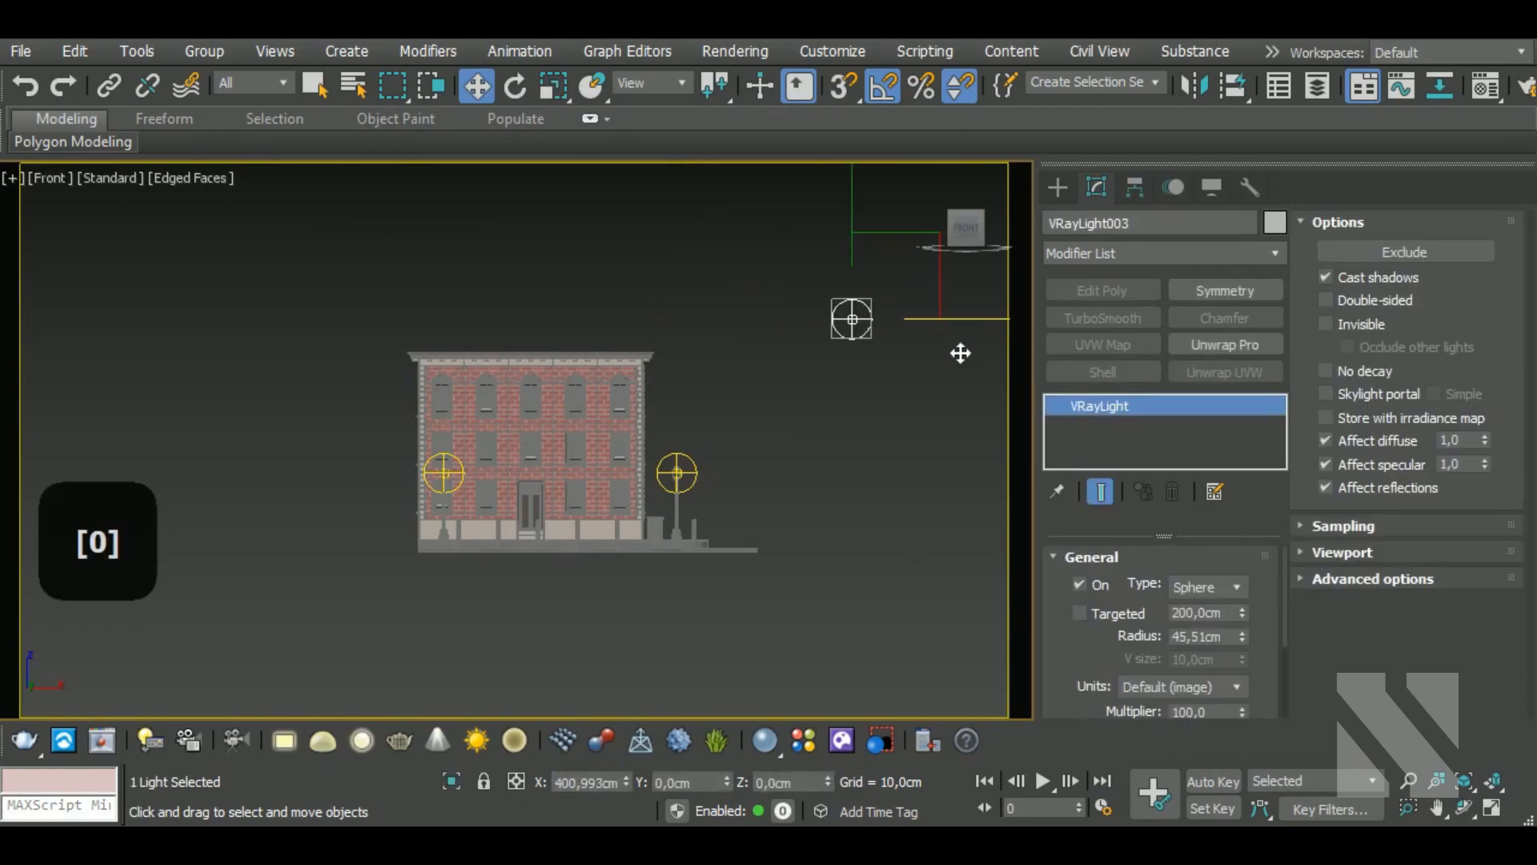
middle_click_drag(901, 396, 679, 516, "alt")
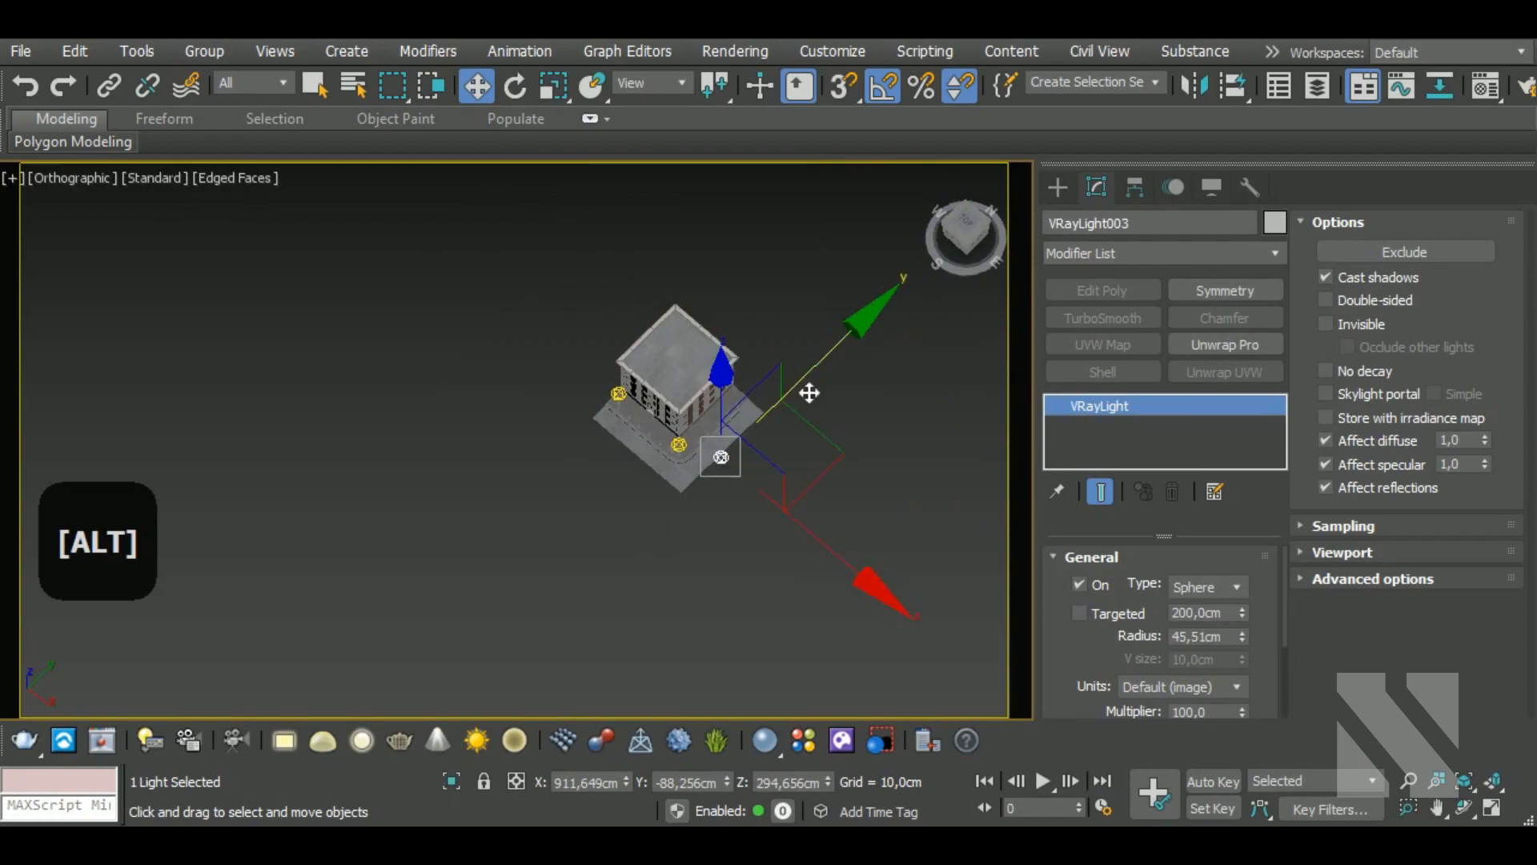
left_click_drag(862, 491, 763, 406, "shift")
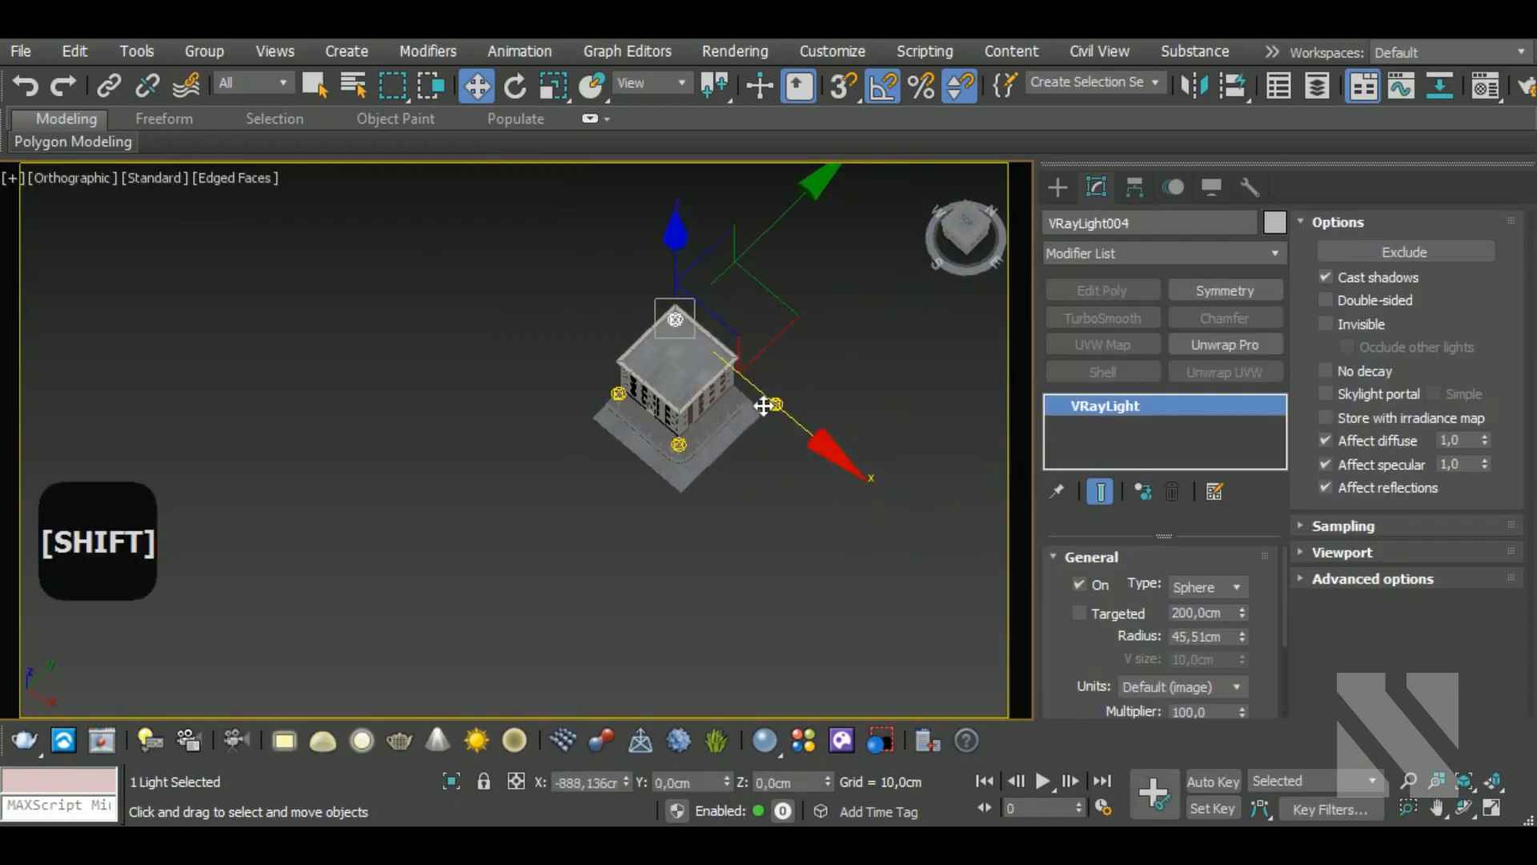
left_click(770, 531)
Step: Reposition both white lights in the top view: one over the roof's center, the other level with it beyond the side street
key("t")
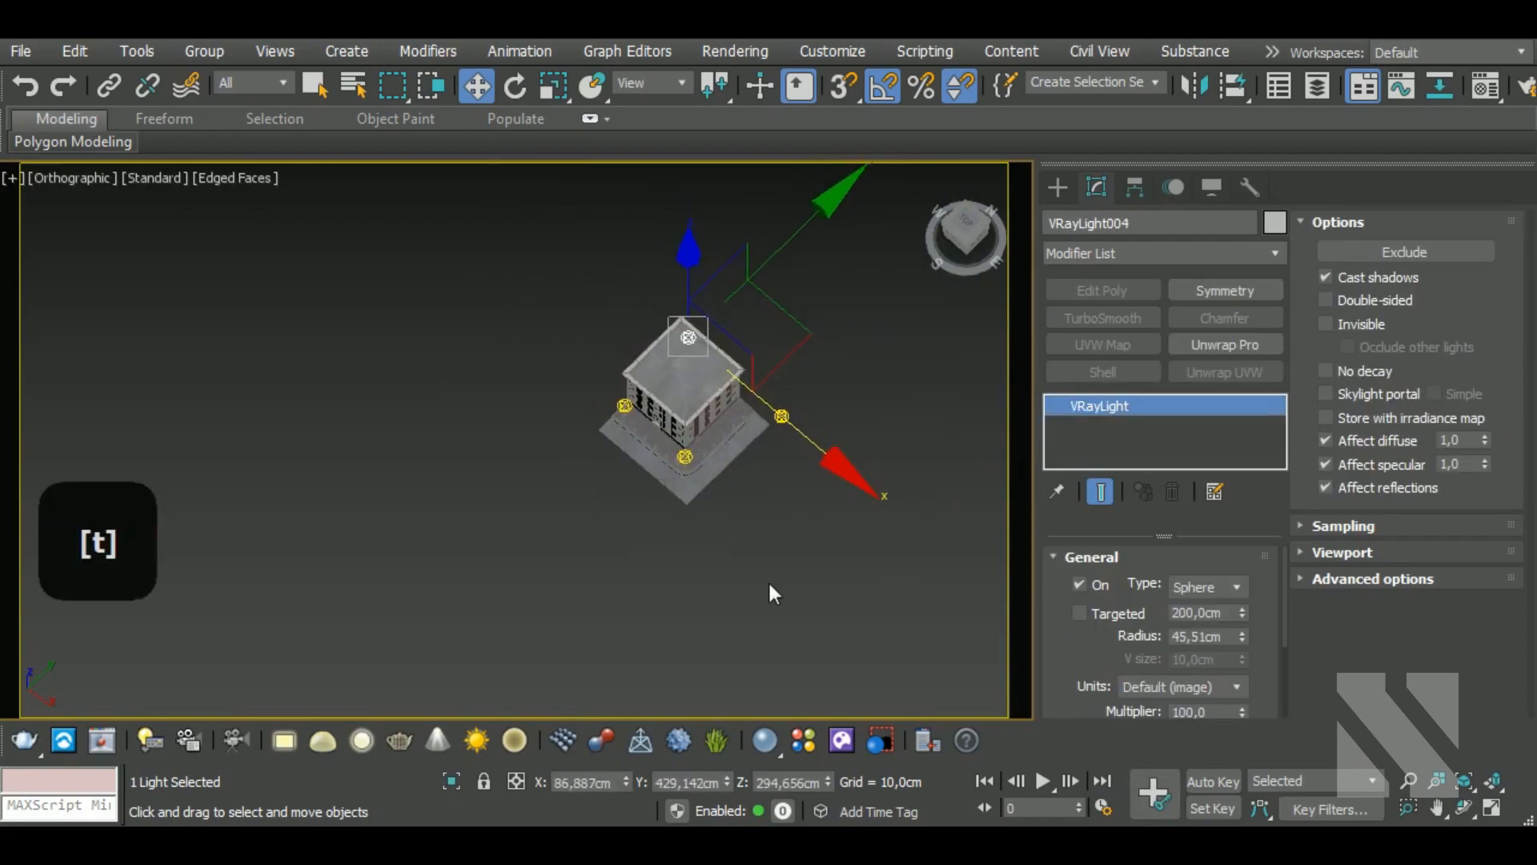
key("z")
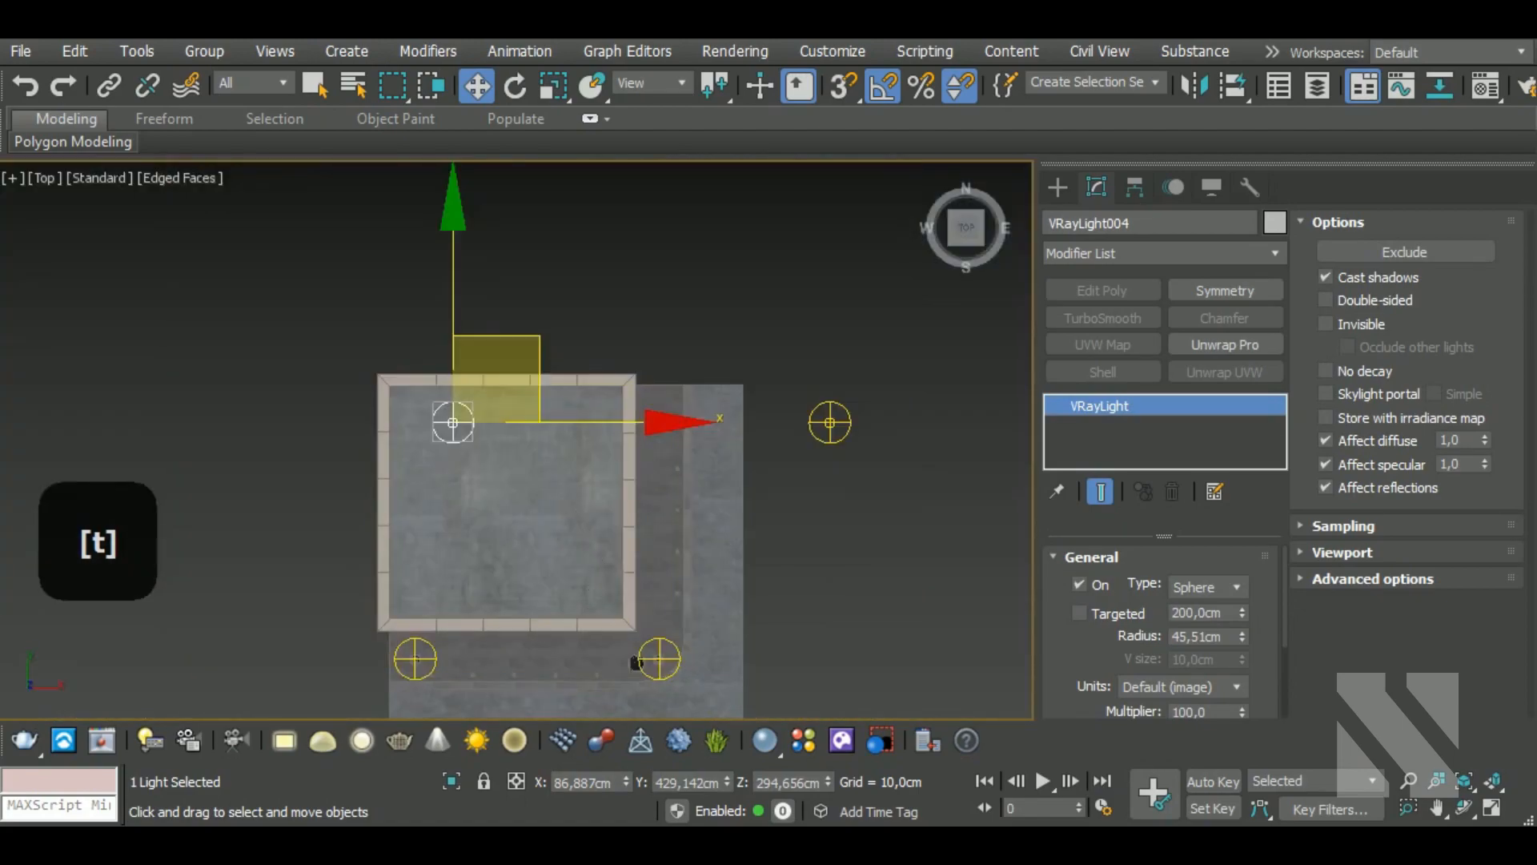
left_click_drag(557, 376, 605, 448)
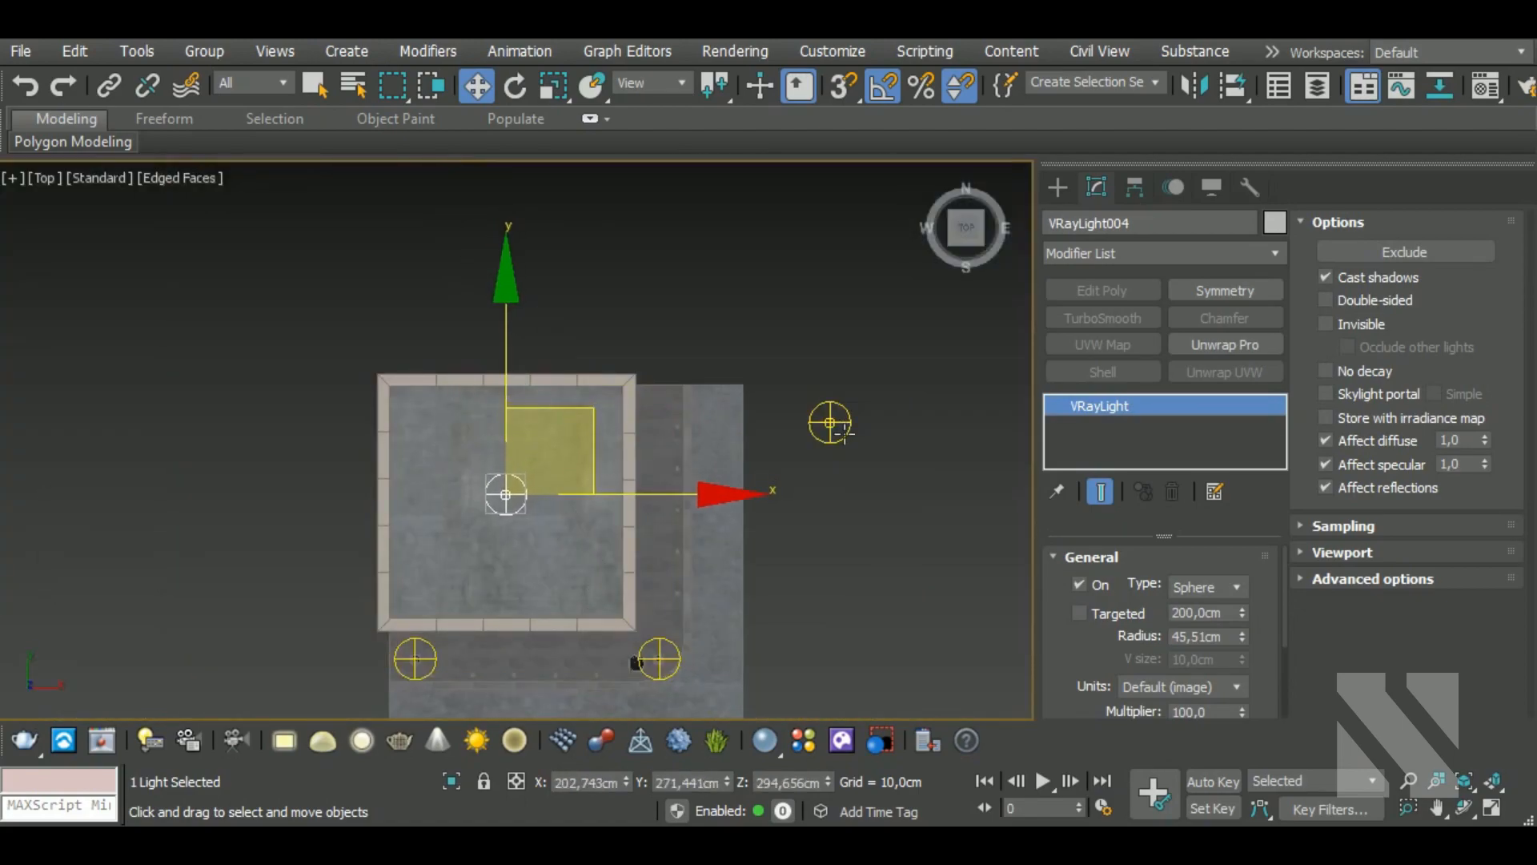
left_click(830, 422)
left_click_drag(895, 354, 936, 431)
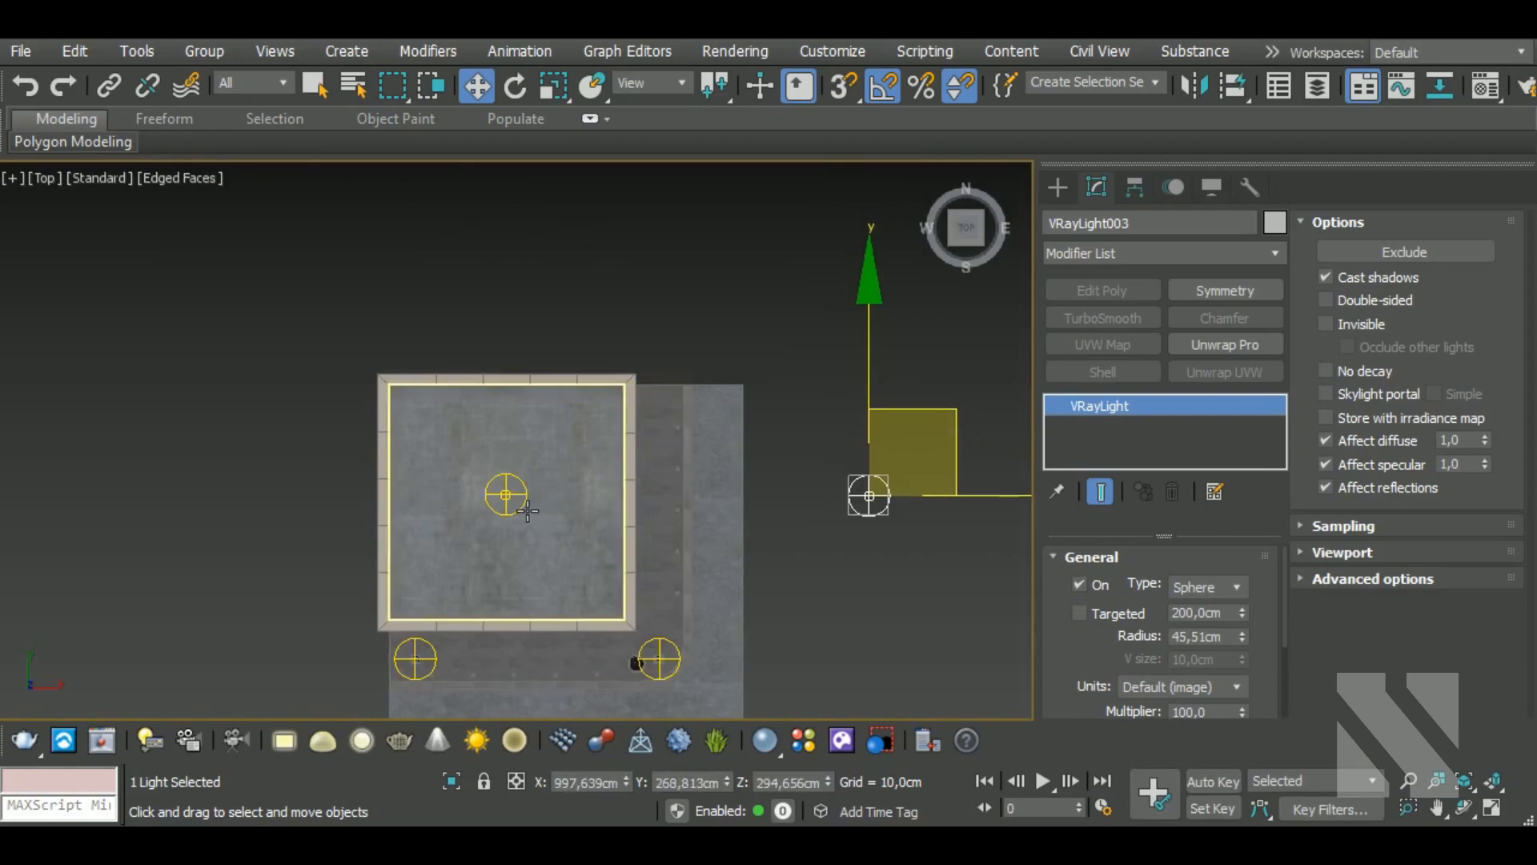
Step: Set the multiplier of the light above the roof to 50 and deselect it
left_click(507, 498)
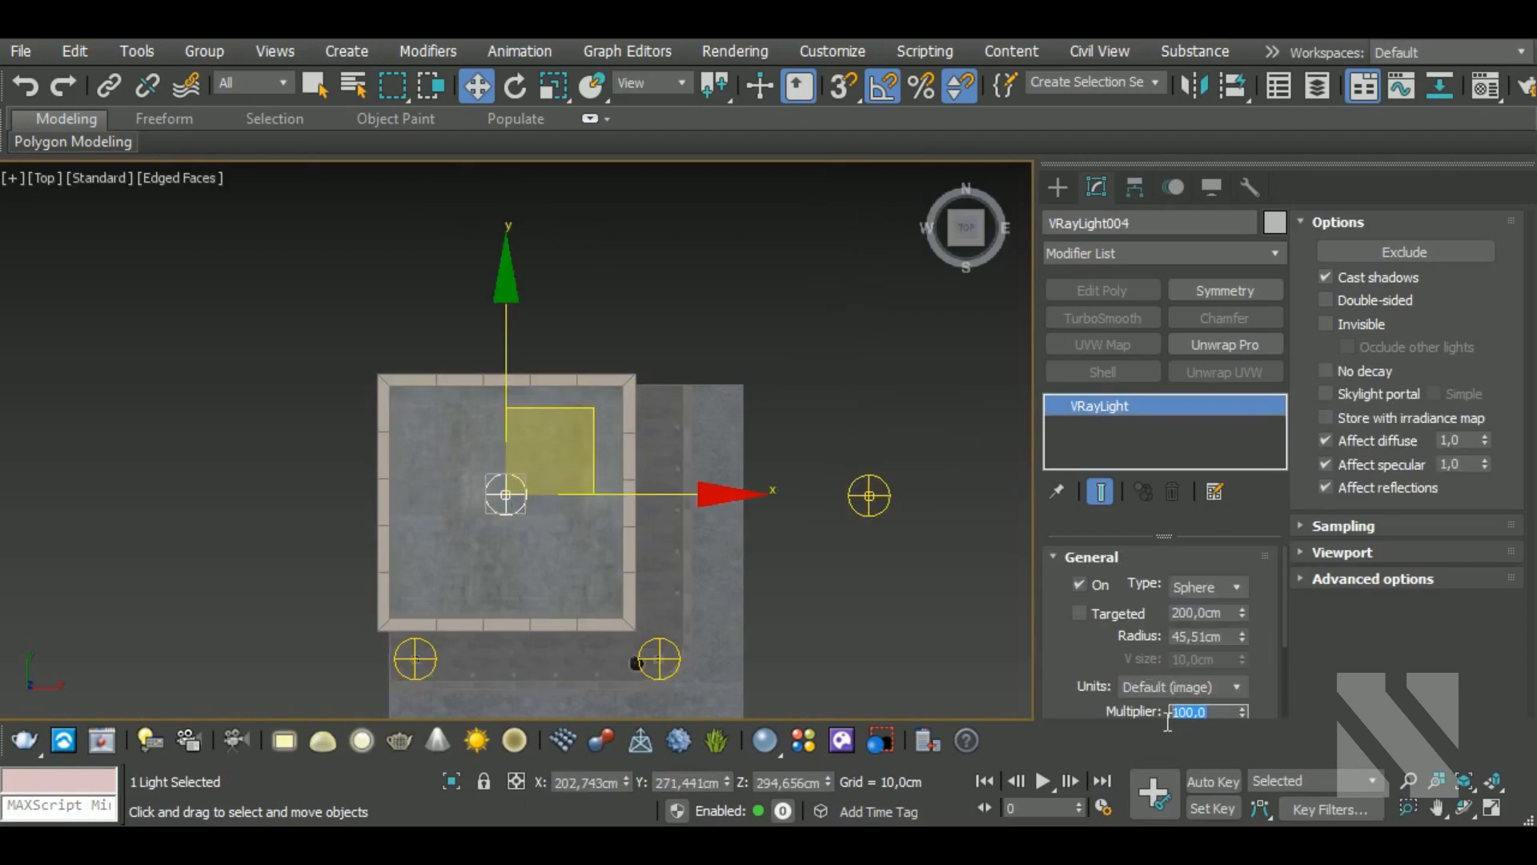
type("50")
left_click(943, 663)
Step: Return to the perspective view, start V-Ray interactive rendering and minimize the render setup
middle_click_drag(873, 623, 805, 424)
key("p")
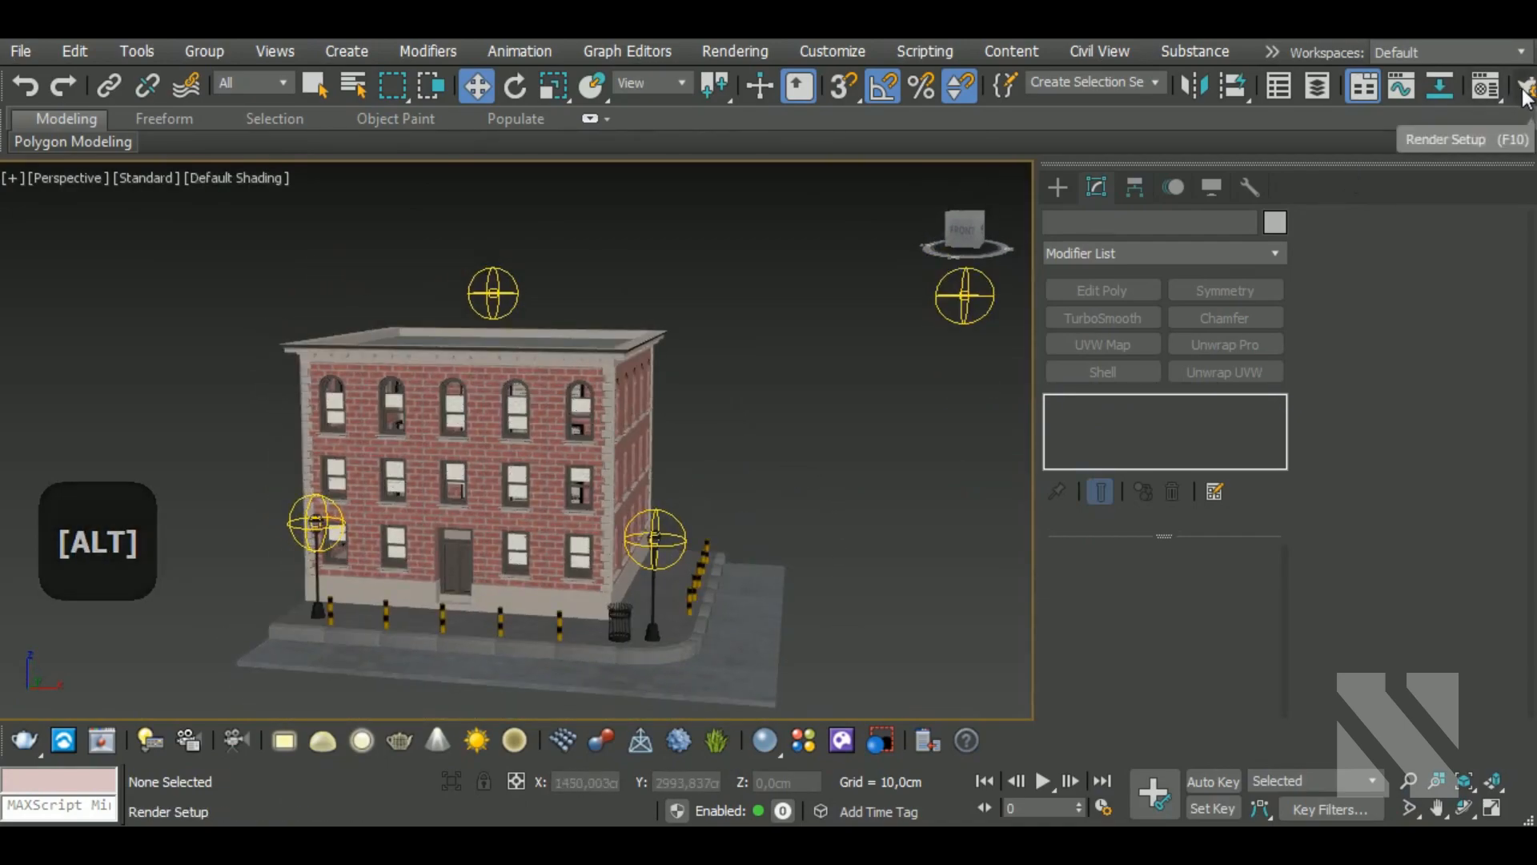
left_click(1485, 86)
left_click(679, 262)
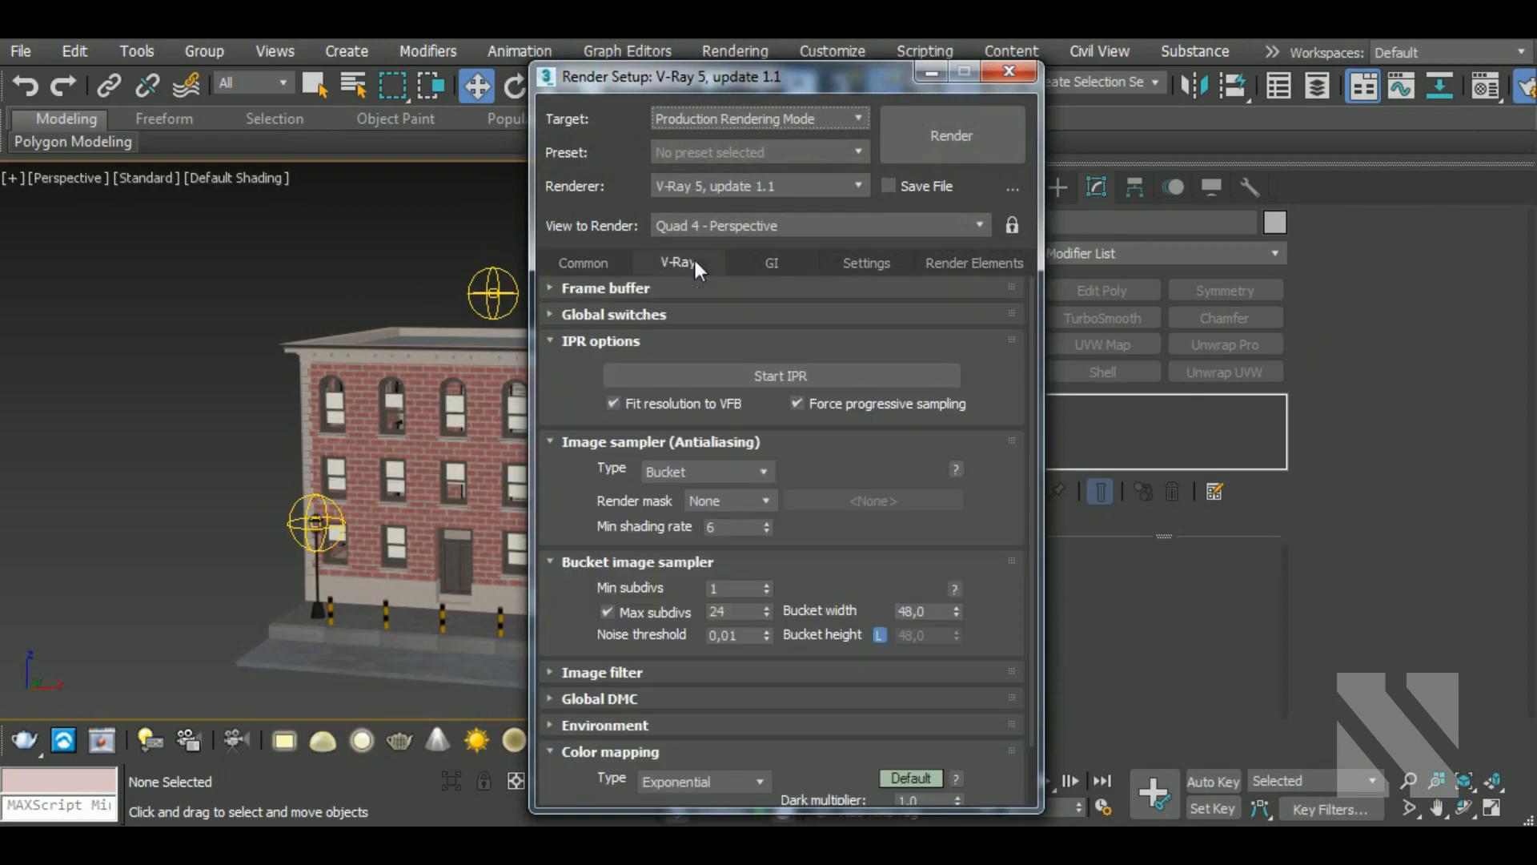
left_click(796, 384)
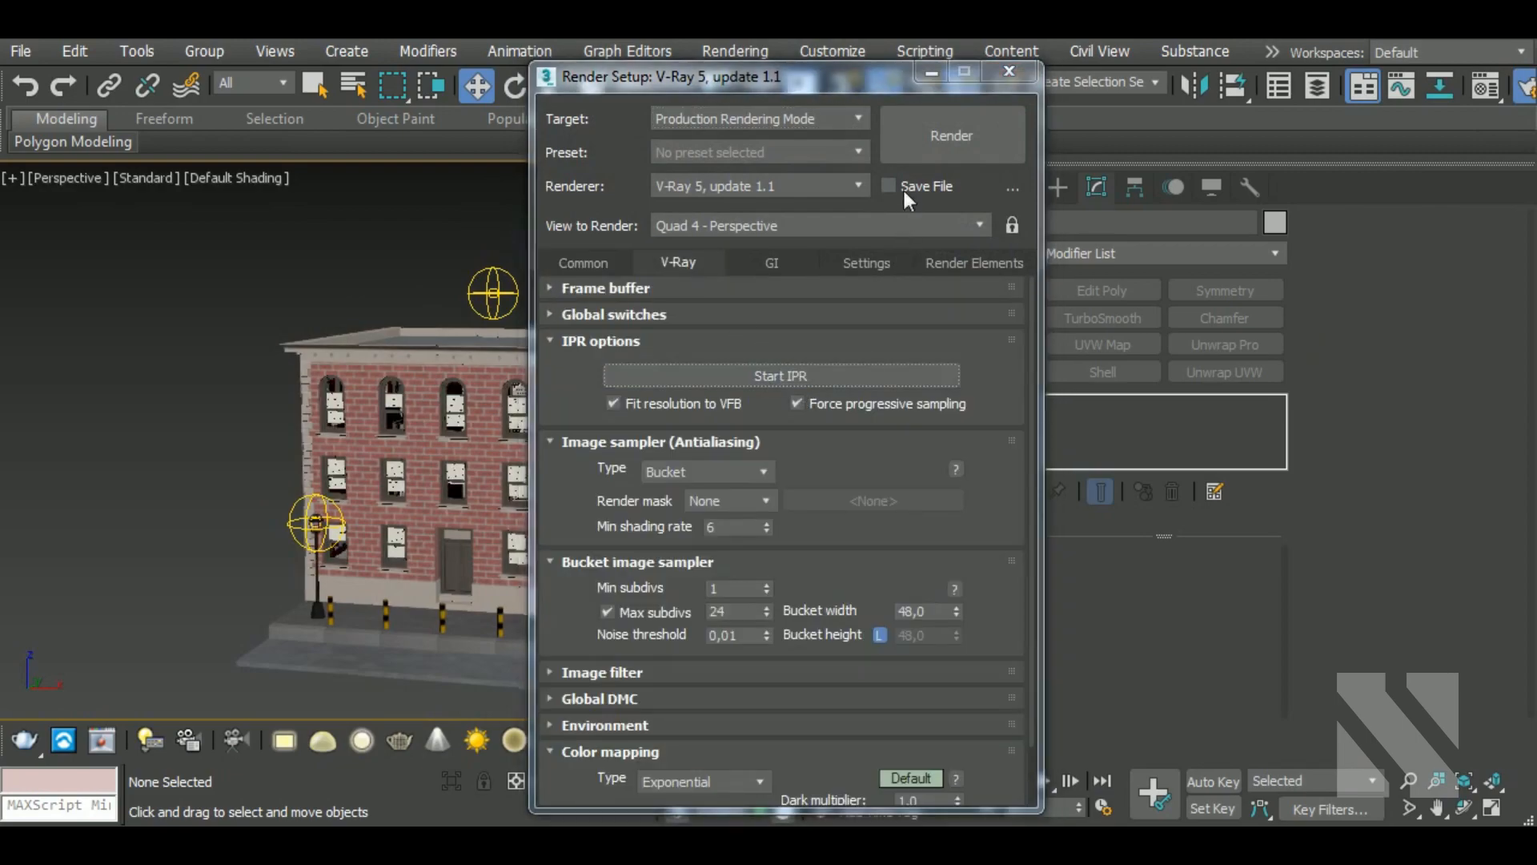
left_click(931, 74)
Step: Make the sphere lights on both street lamps invisible in the render
middle_click_drag(719, 572, 812, 554)
left_click(808, 553)
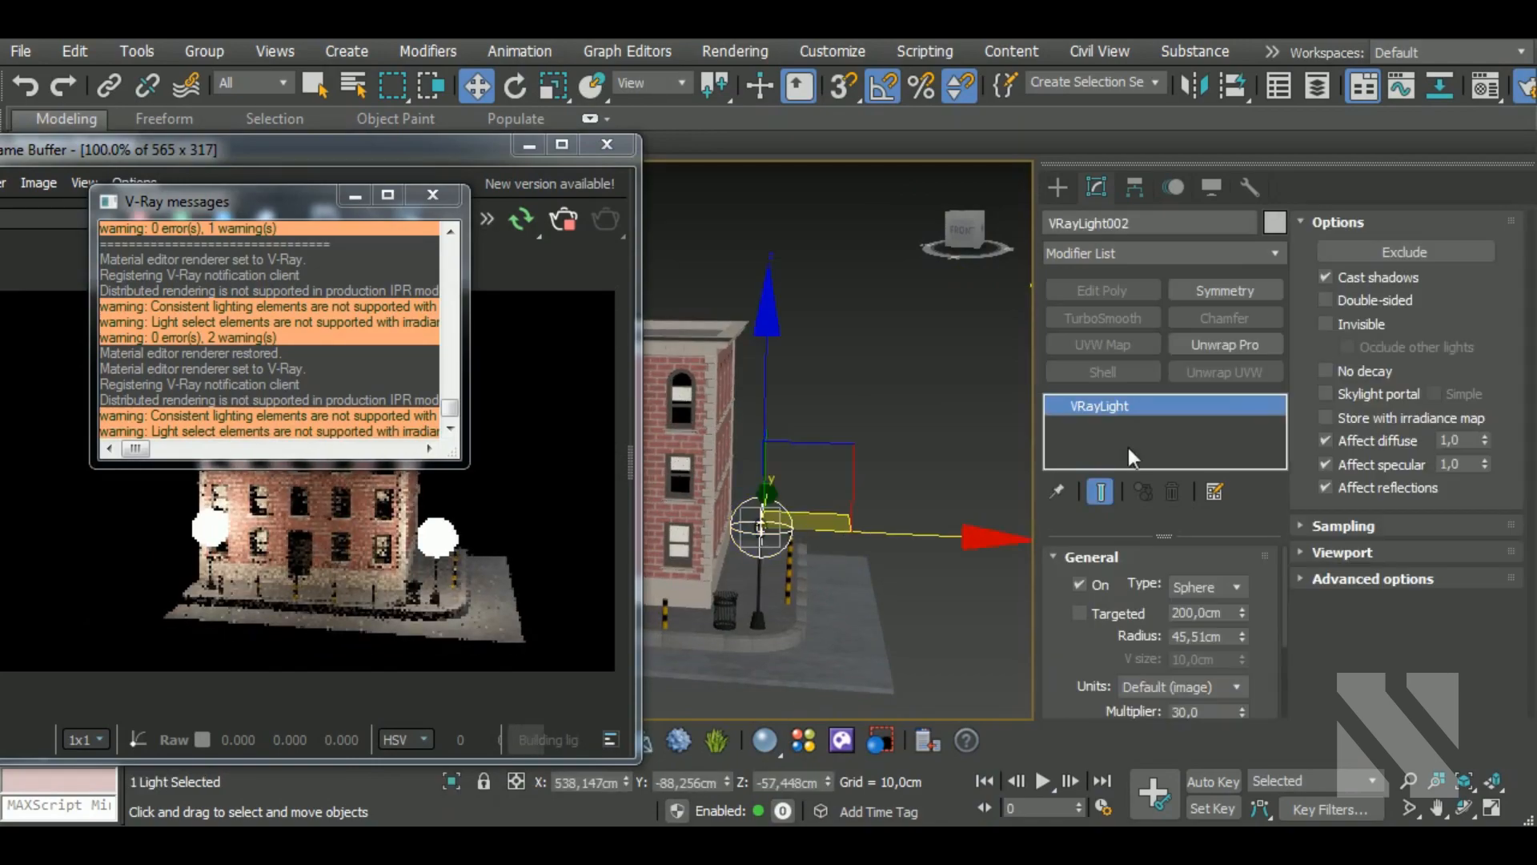
middle_click_drag(779, 631, 968, 611)
middle_click_drag(853, 593, 921, 594)
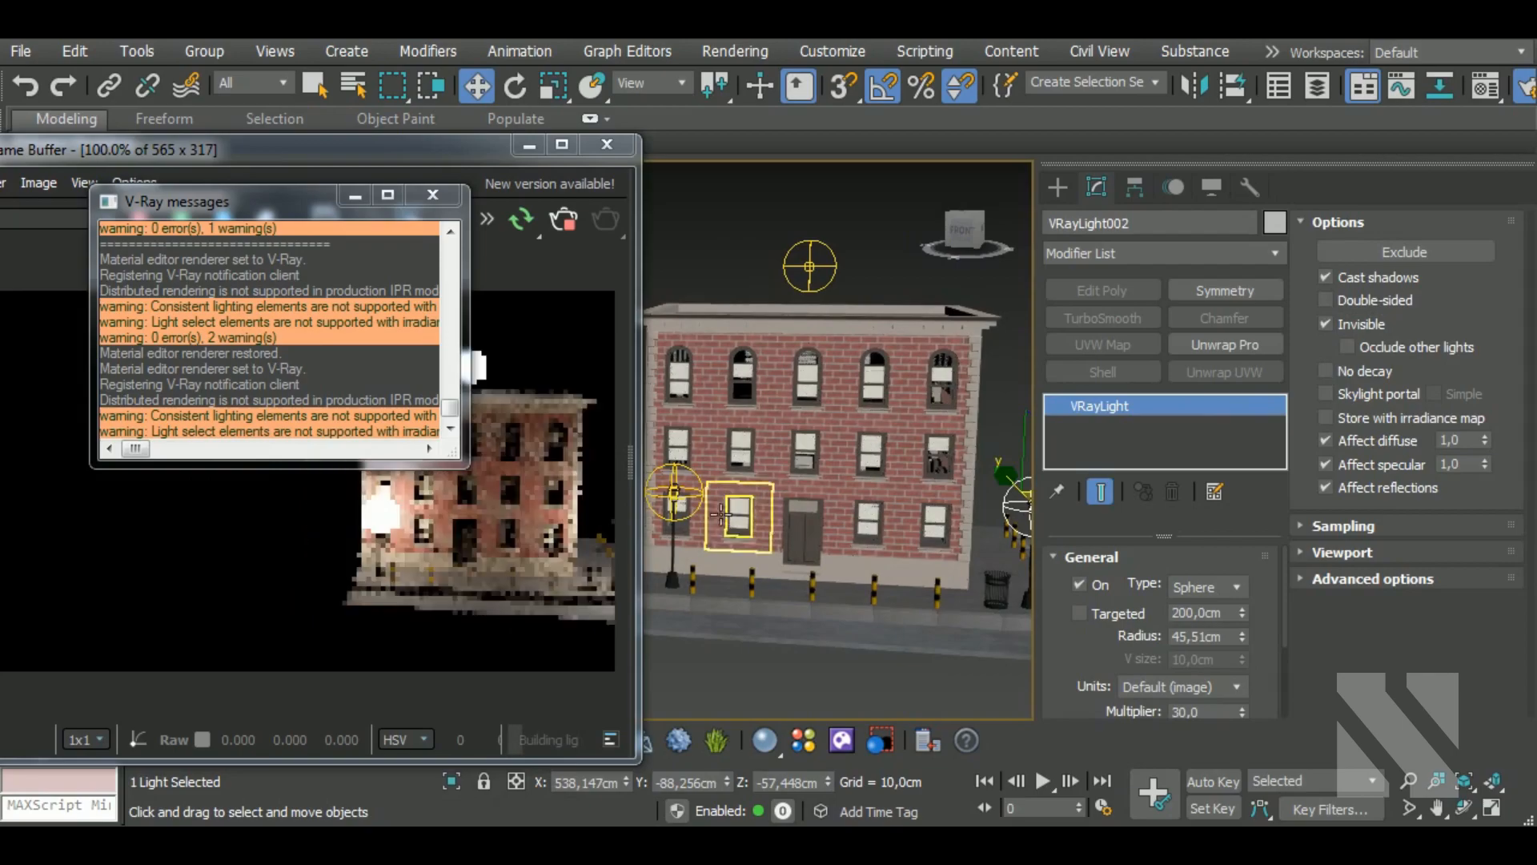
left_click(674, 492)
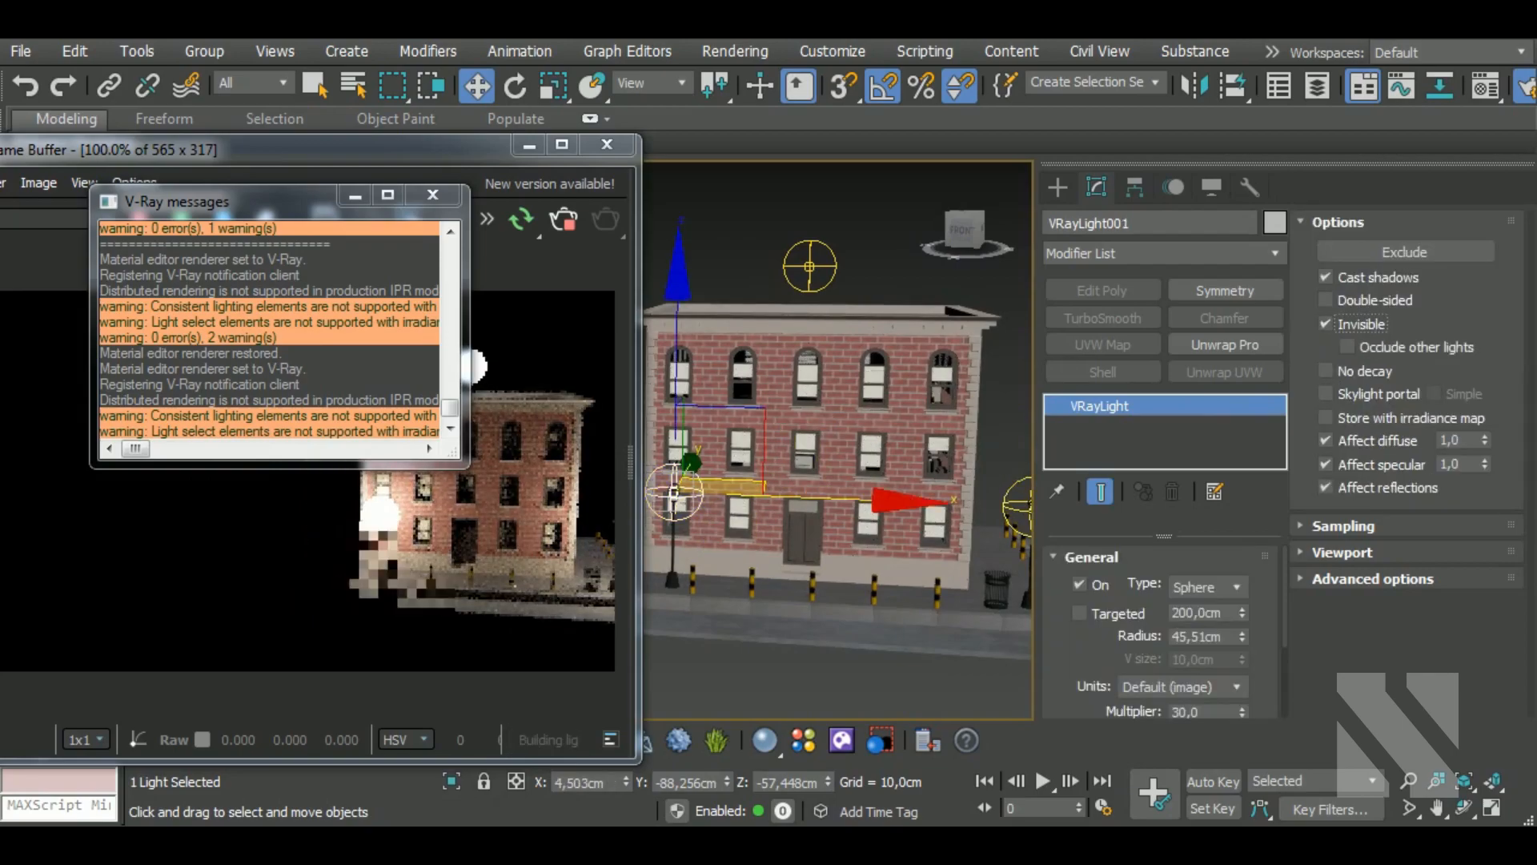
Step: Make the white light above the roof and the one beside the building invisible in the render
left_click(810, 267)
left_click(1382, 325)
middle_click_drag(940, 370, 584, 446)
left_click(971, 337)
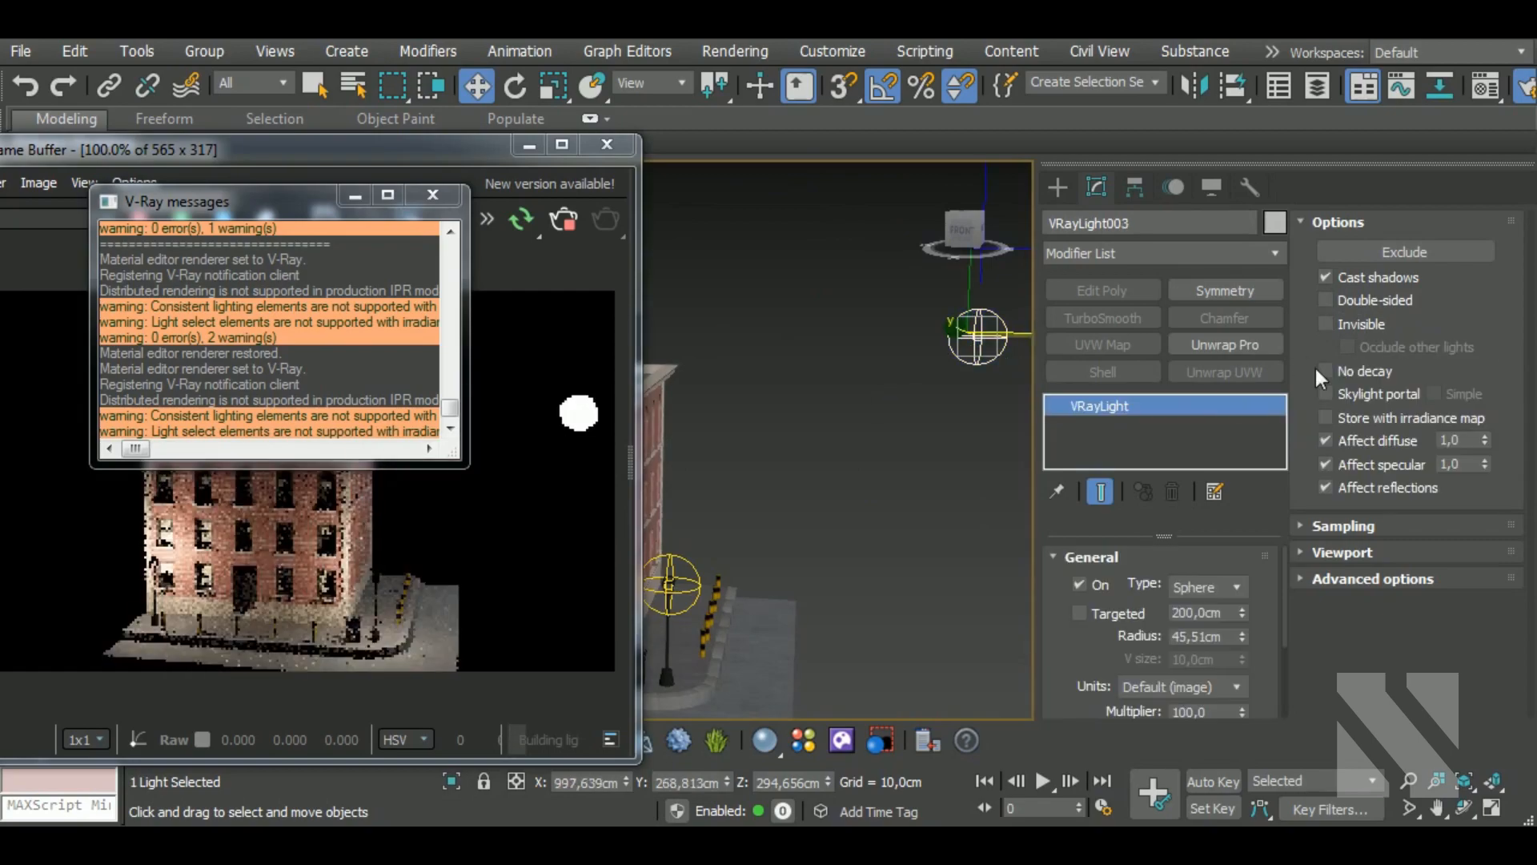
left_click(1348, 323)
Step: Show the building's corner in the view, close the V-Ray messages and shift the frame buffer to uncover the viewport
middle_click_drag(848, 541, 785, 593, "alt")
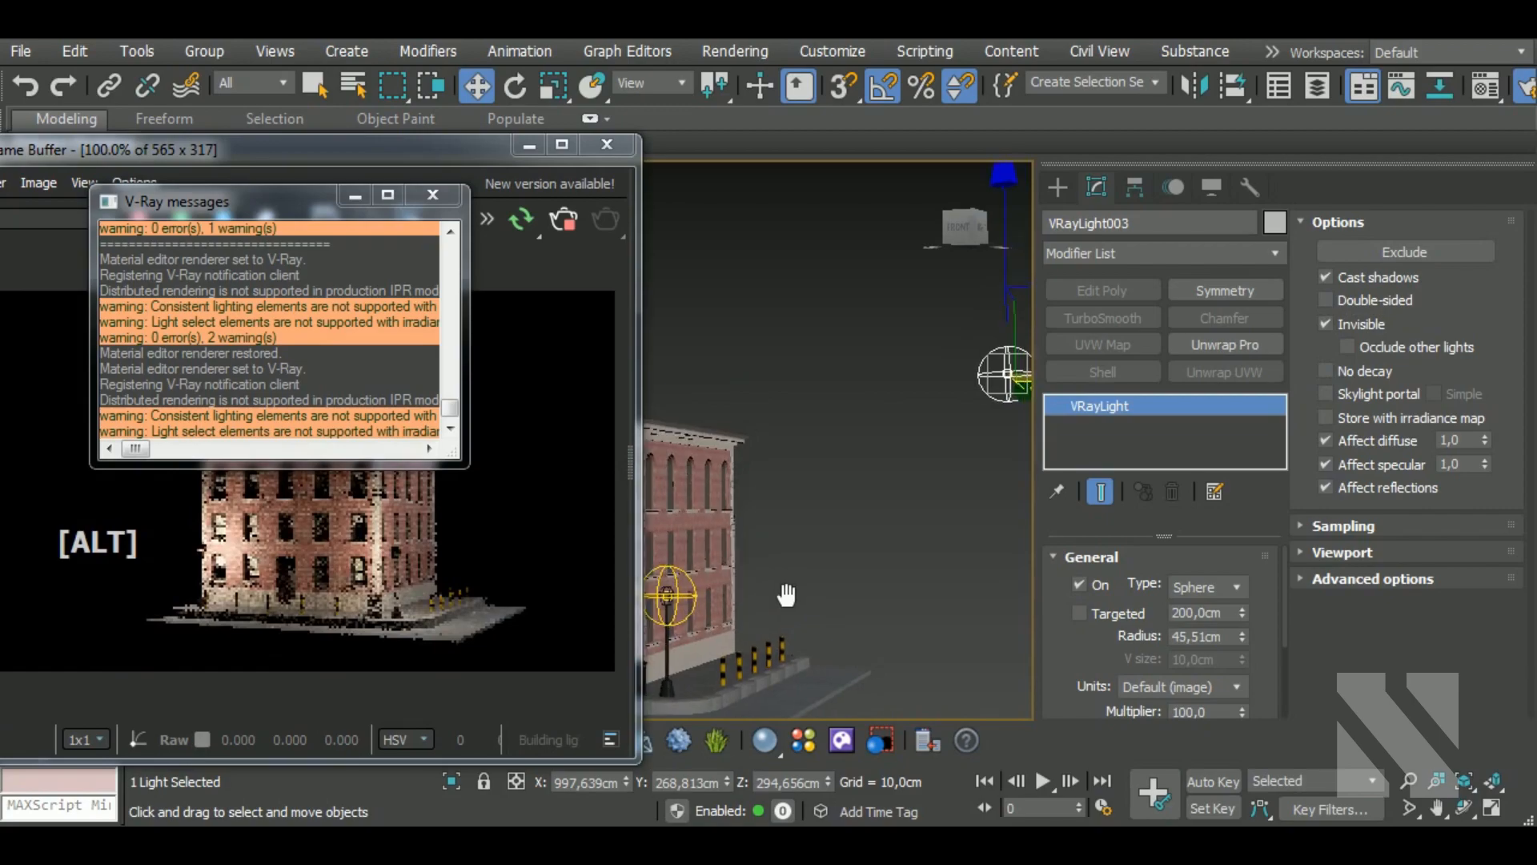
left_click(432, 194)
left_click_drag(396, 152, 346, 154)
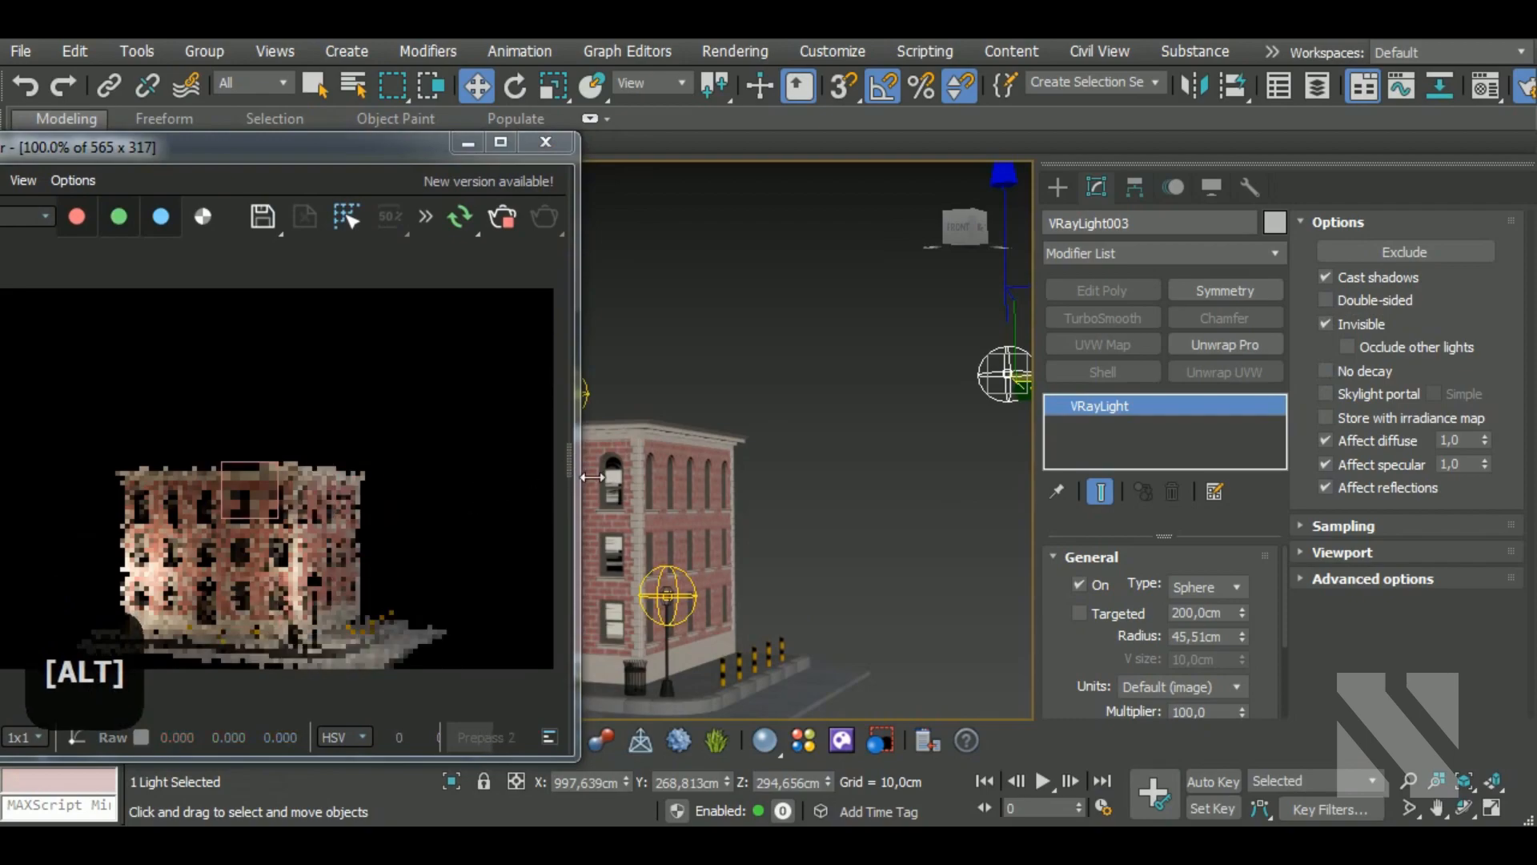
Step: Shift the frame buffer slightly and frame the building's corner with the street lamp more closely in the perspective view
left_click_drag(587, 477, 508, 469)
left_click_drag(276, 155, 282, 142)
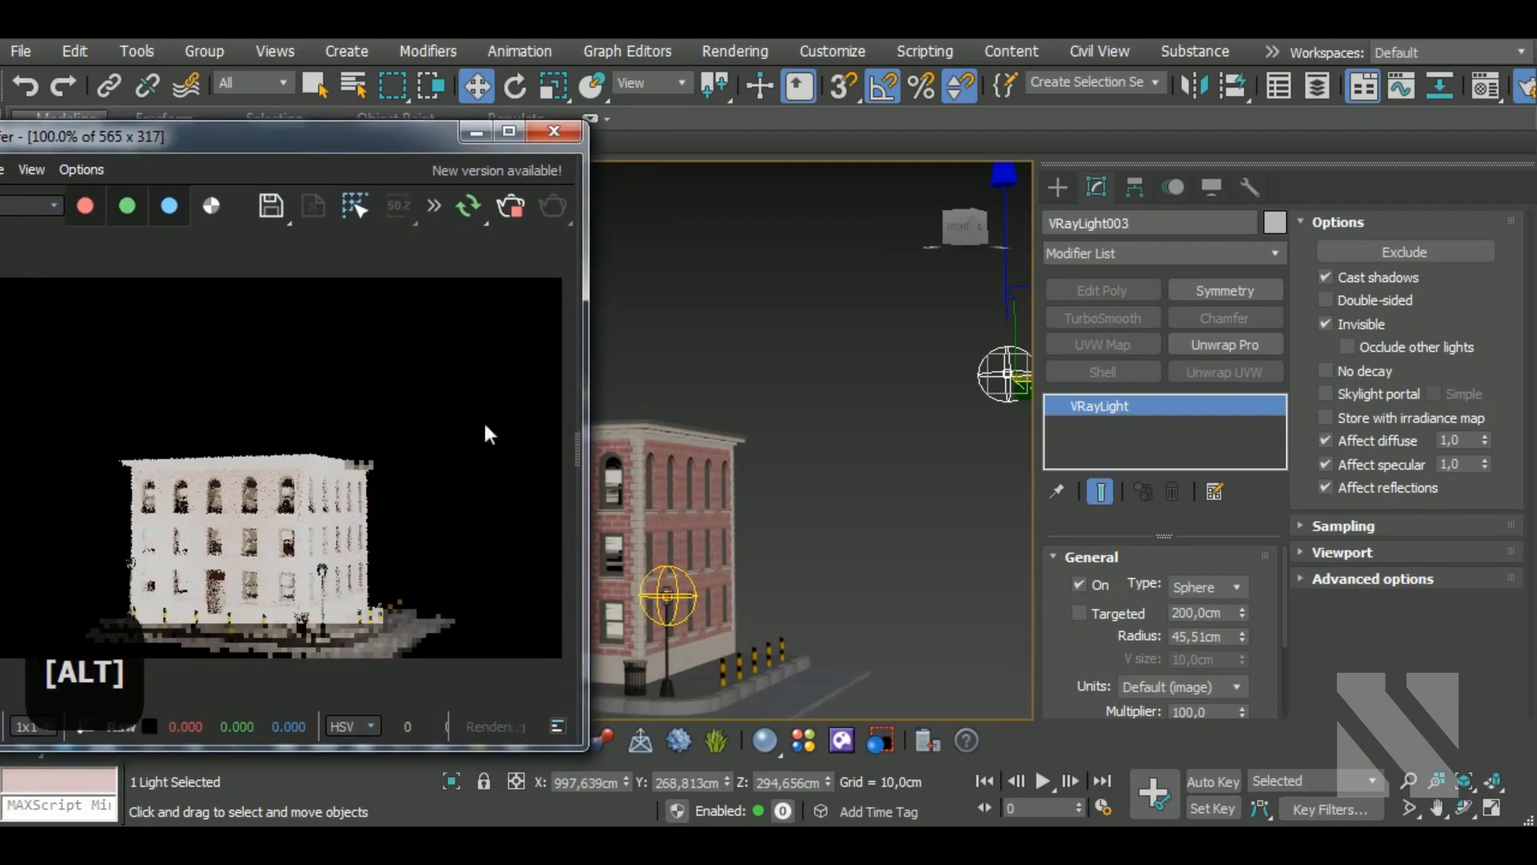
middle_click_drag(682, 647, 740, 597)
scroll(740, 596, "up", 3)
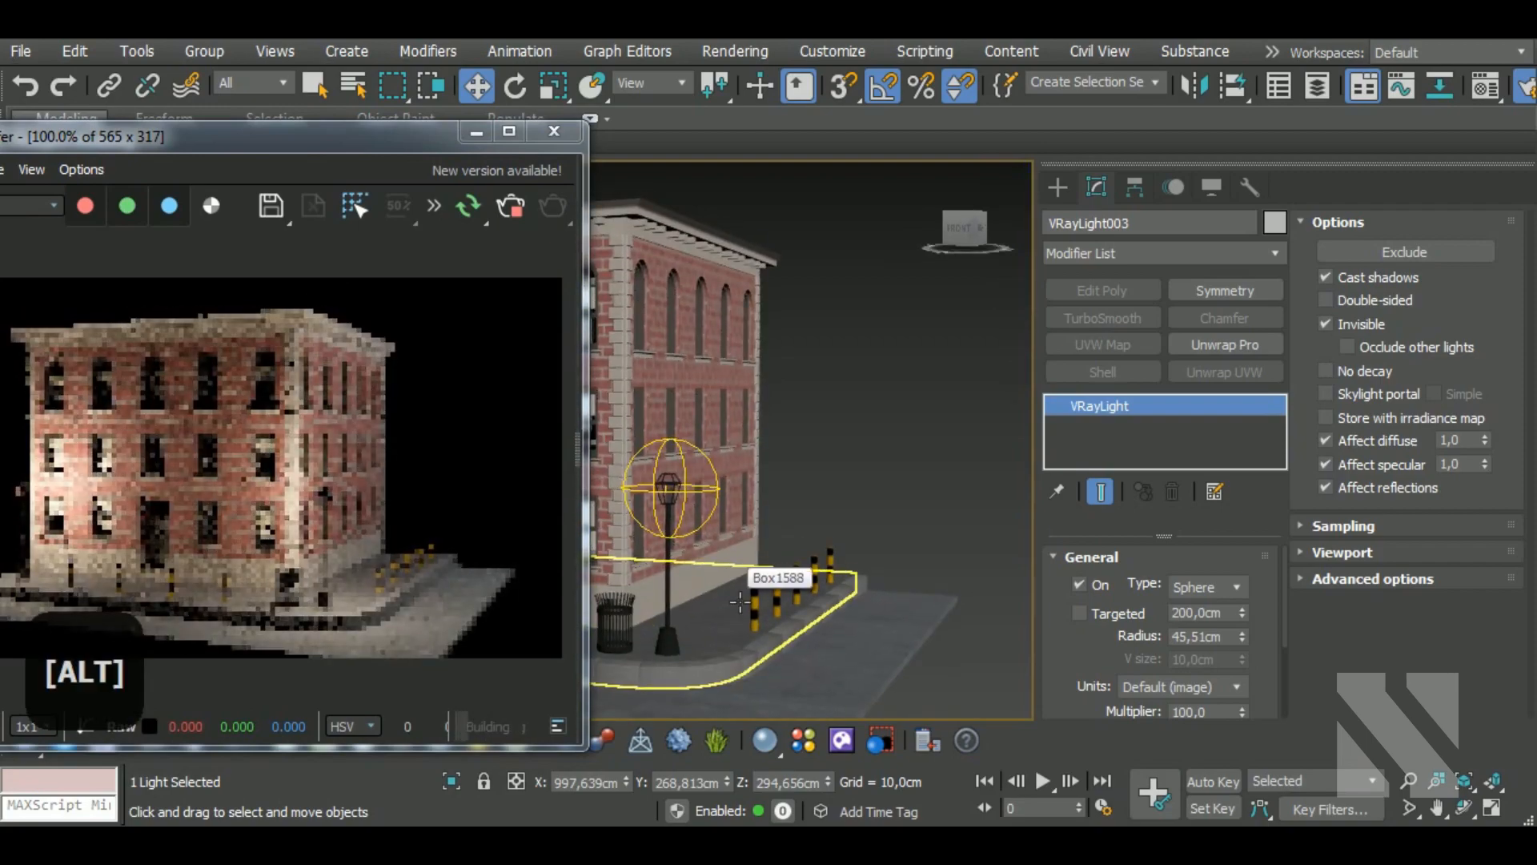
middle_click_drag(738, 604, 748, 627, "alt")
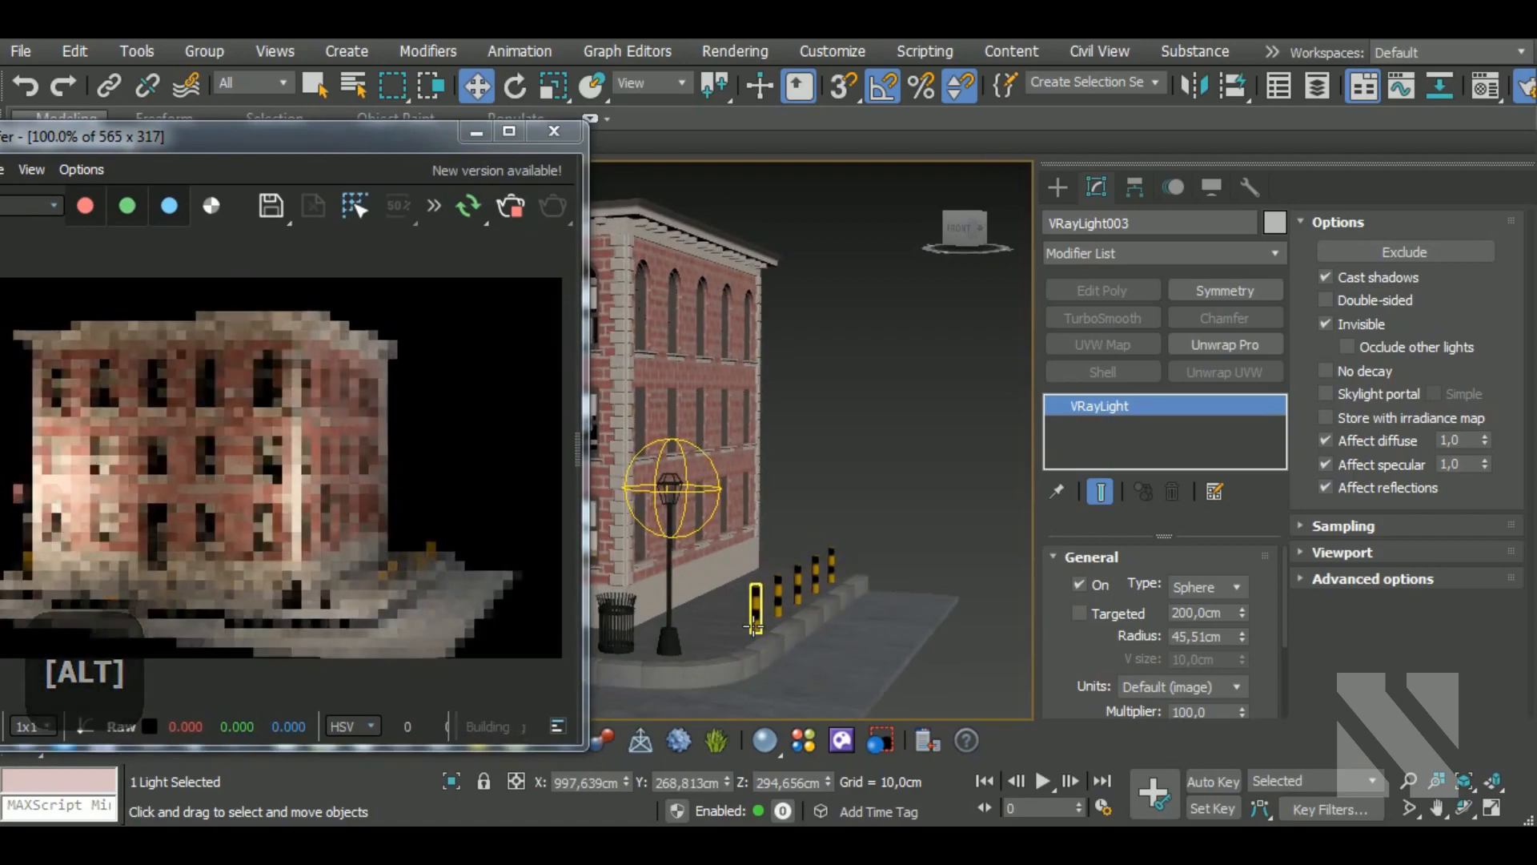
key("8")
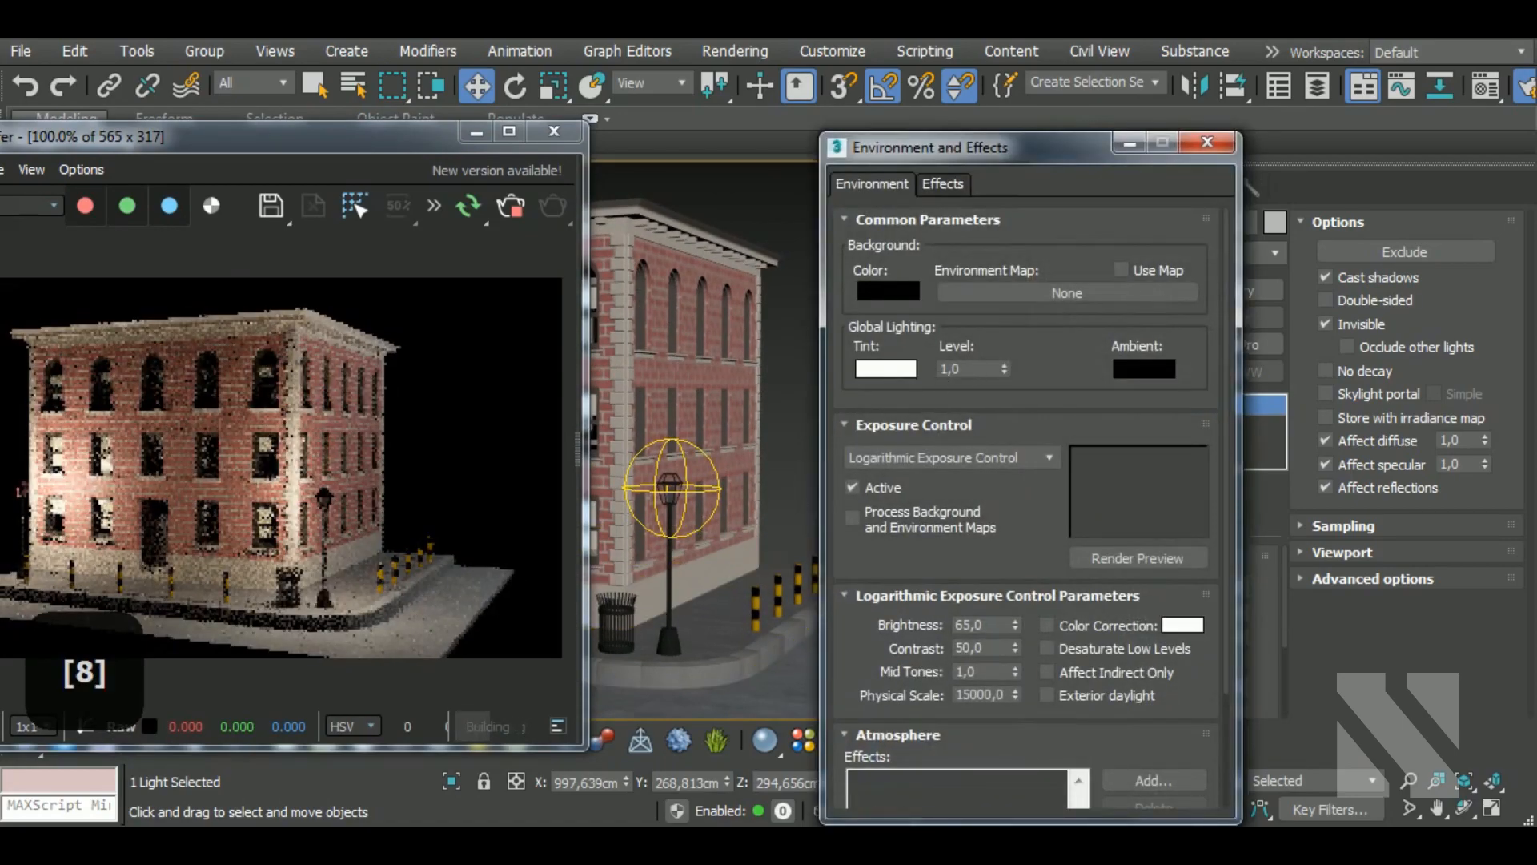
left_click_drag(1023, 554, 1027, 386)
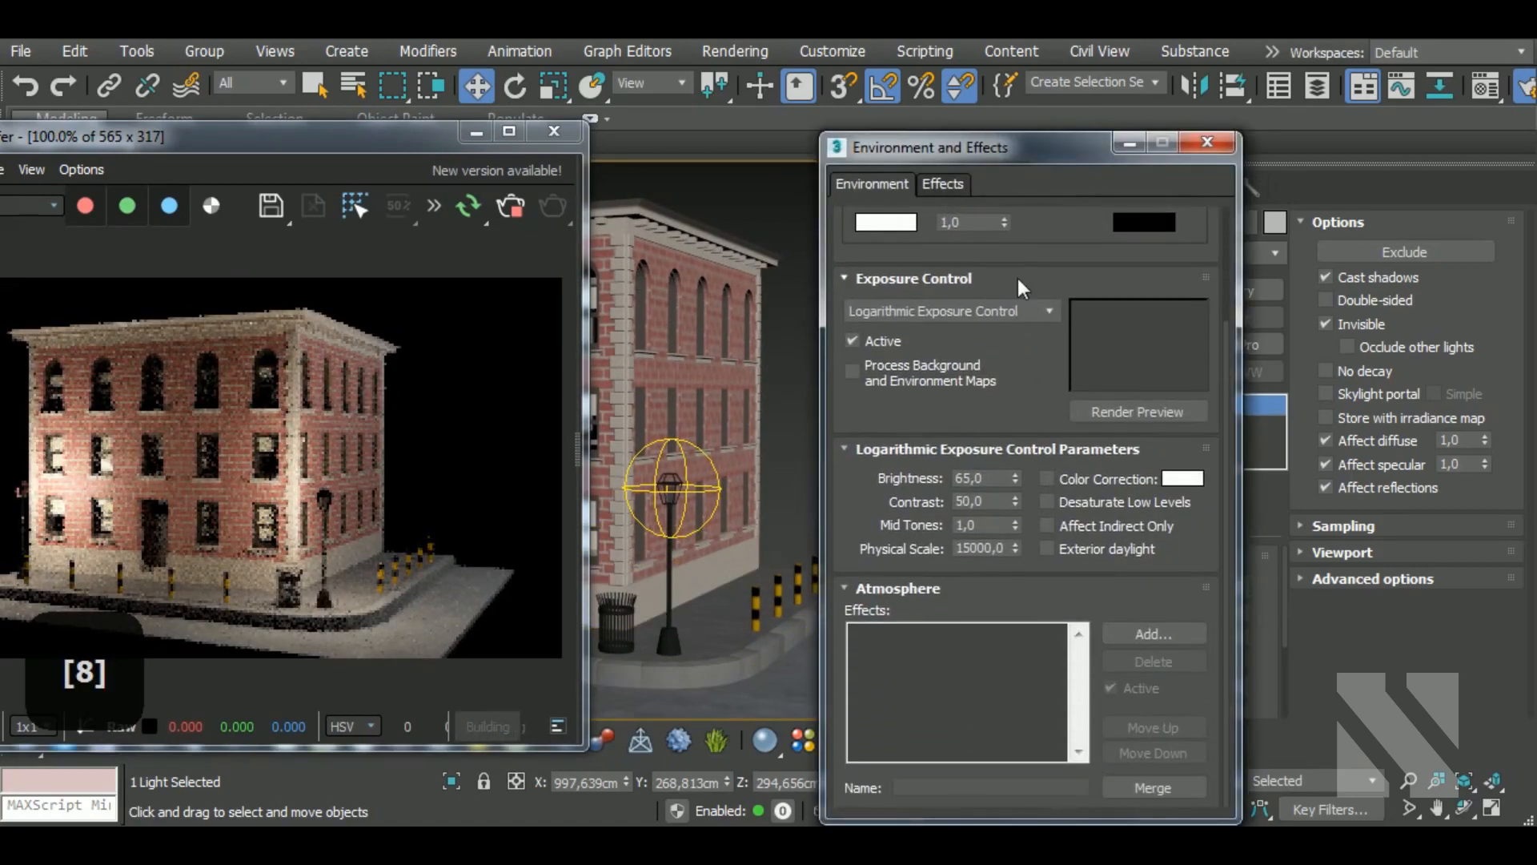
left_click(1201, 144)
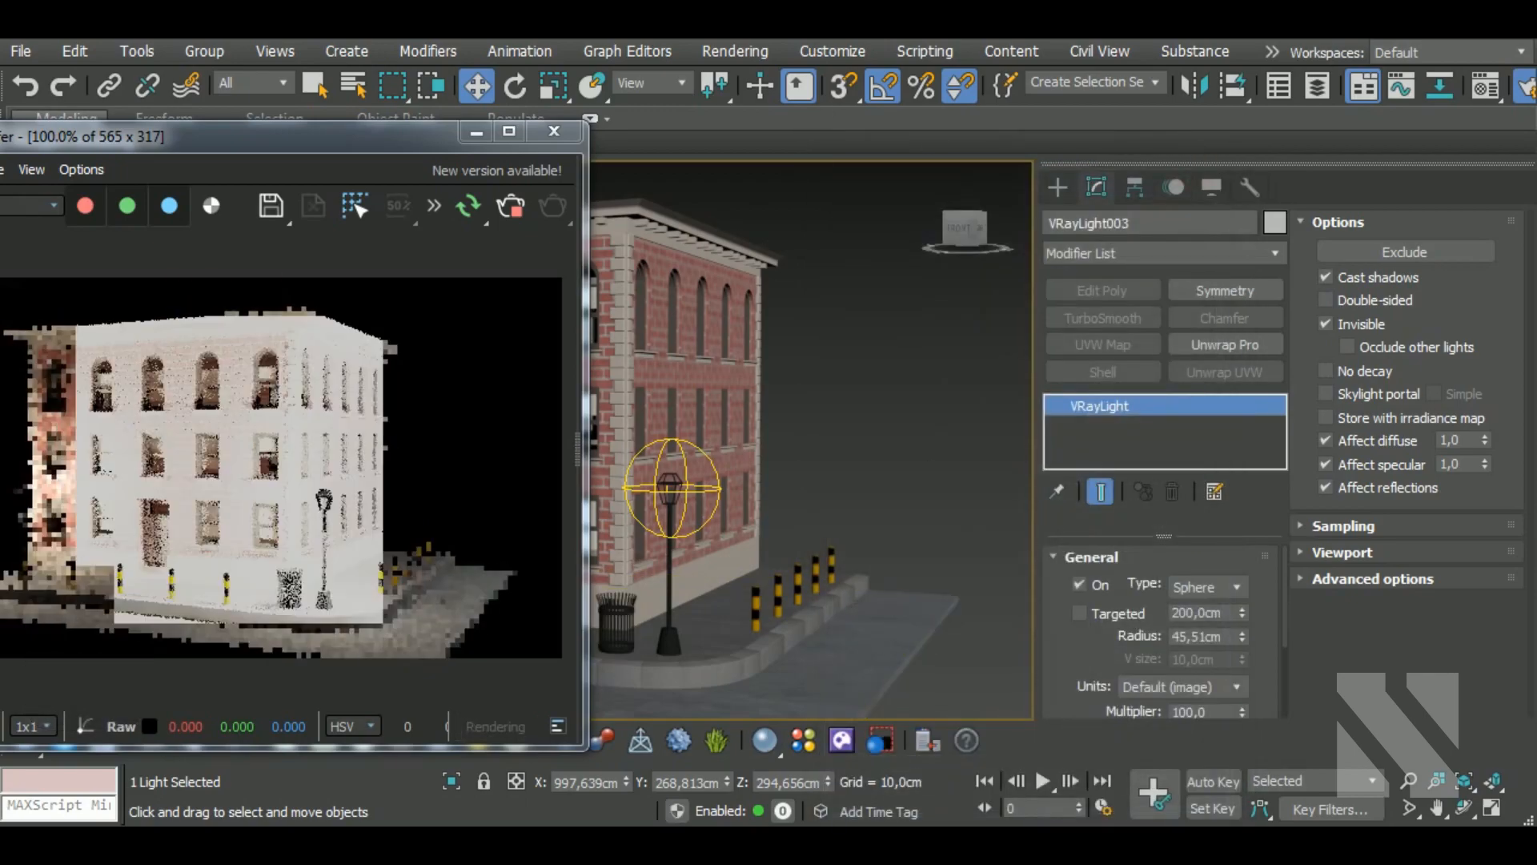
Step: Open the environment settings and add a VRayEnvironmentFog atmospheric effect
left_click(738, 51)
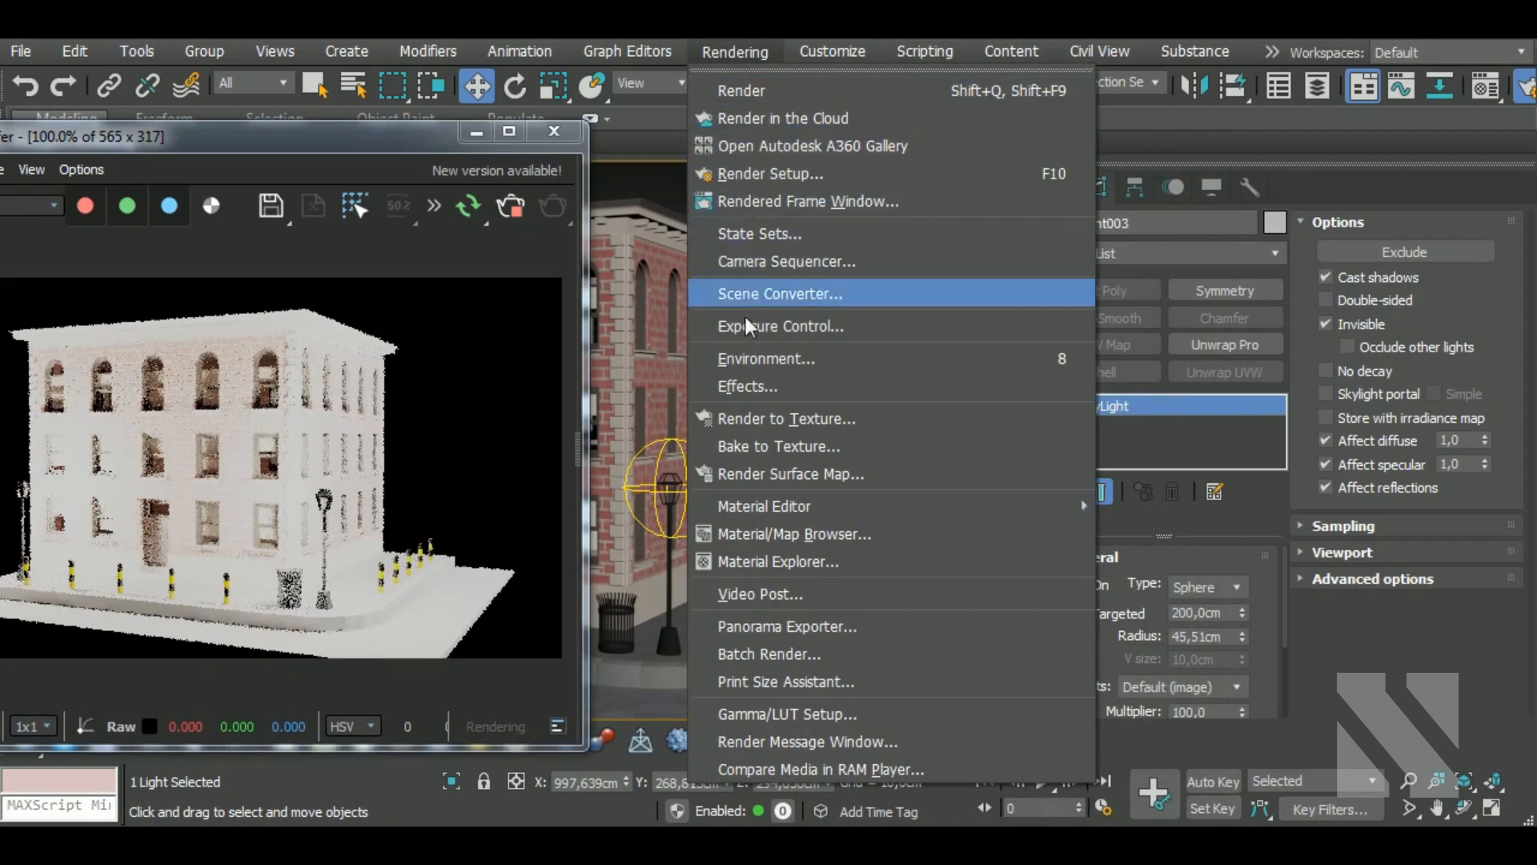
left_click(960, 368)
left_click_drag(1011, 563, 1012, 416)
middle_click_drag(740, 531, 718, 519)
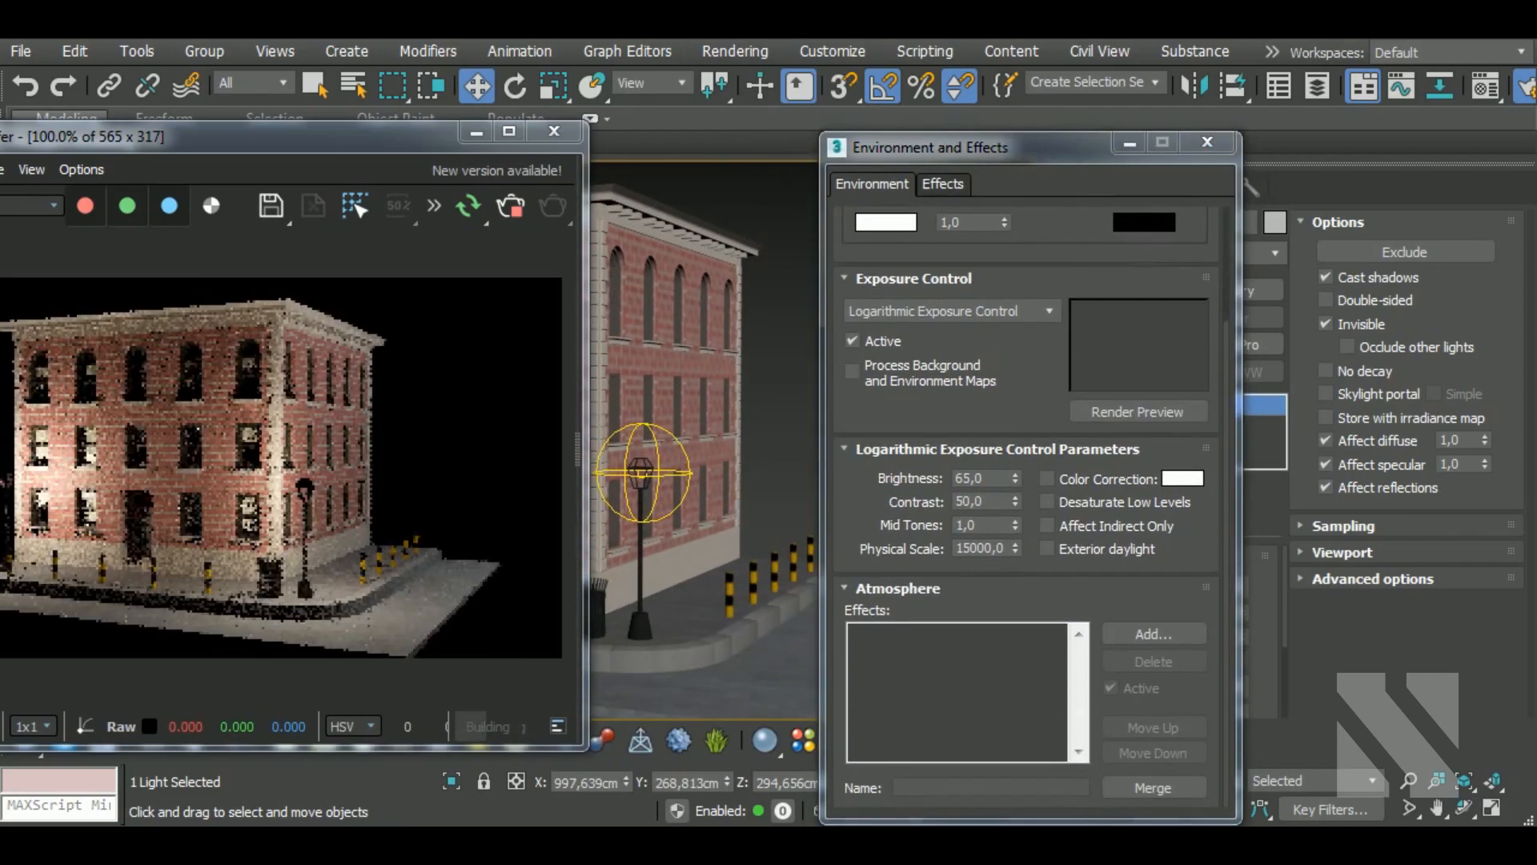
left_click(1050, 553)
left_click(1153, 634)
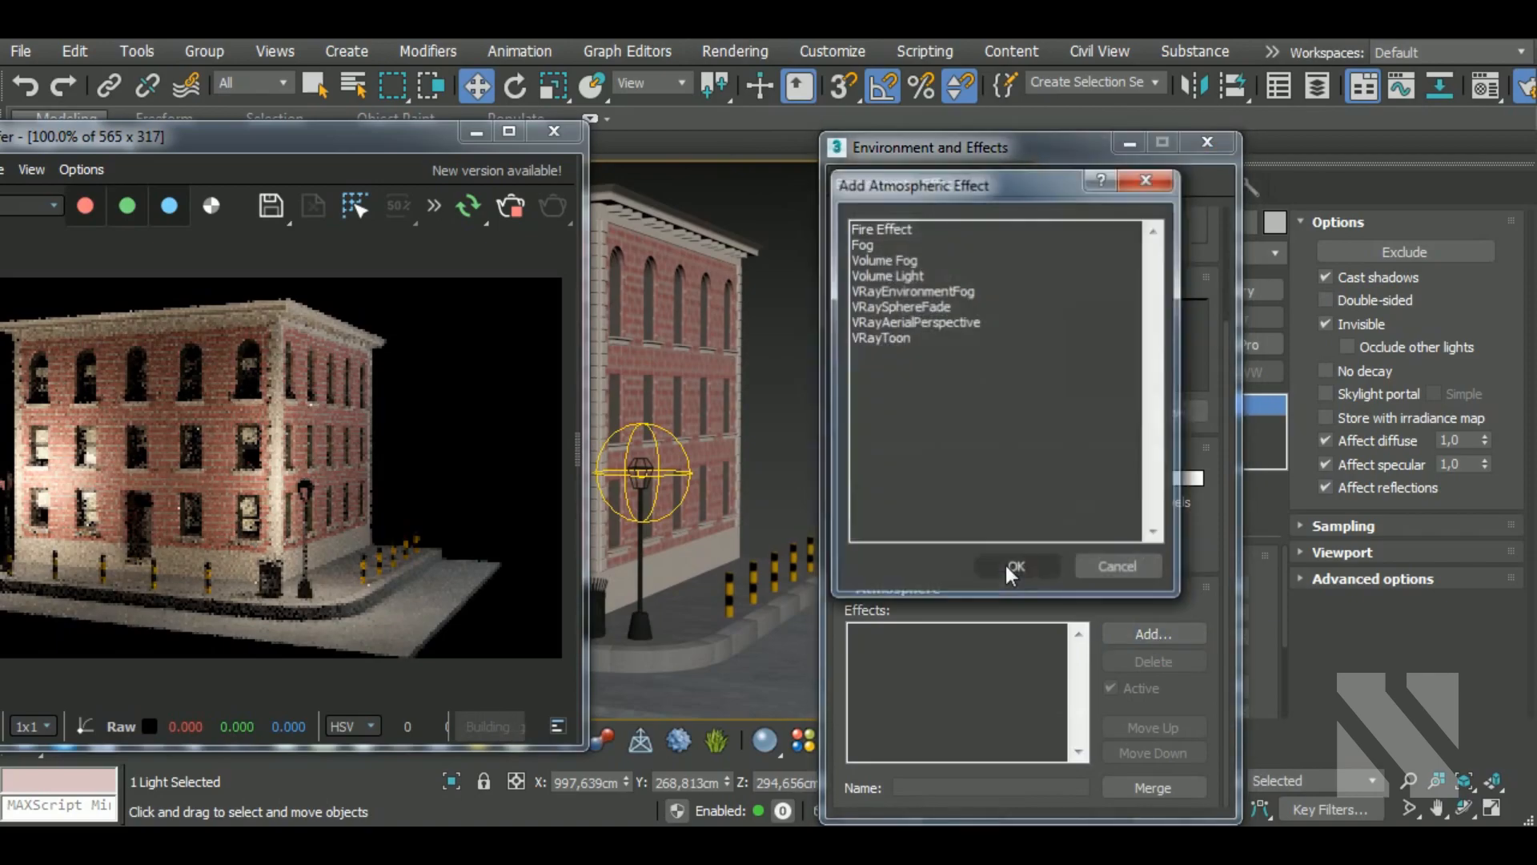
left_click(929, 292)
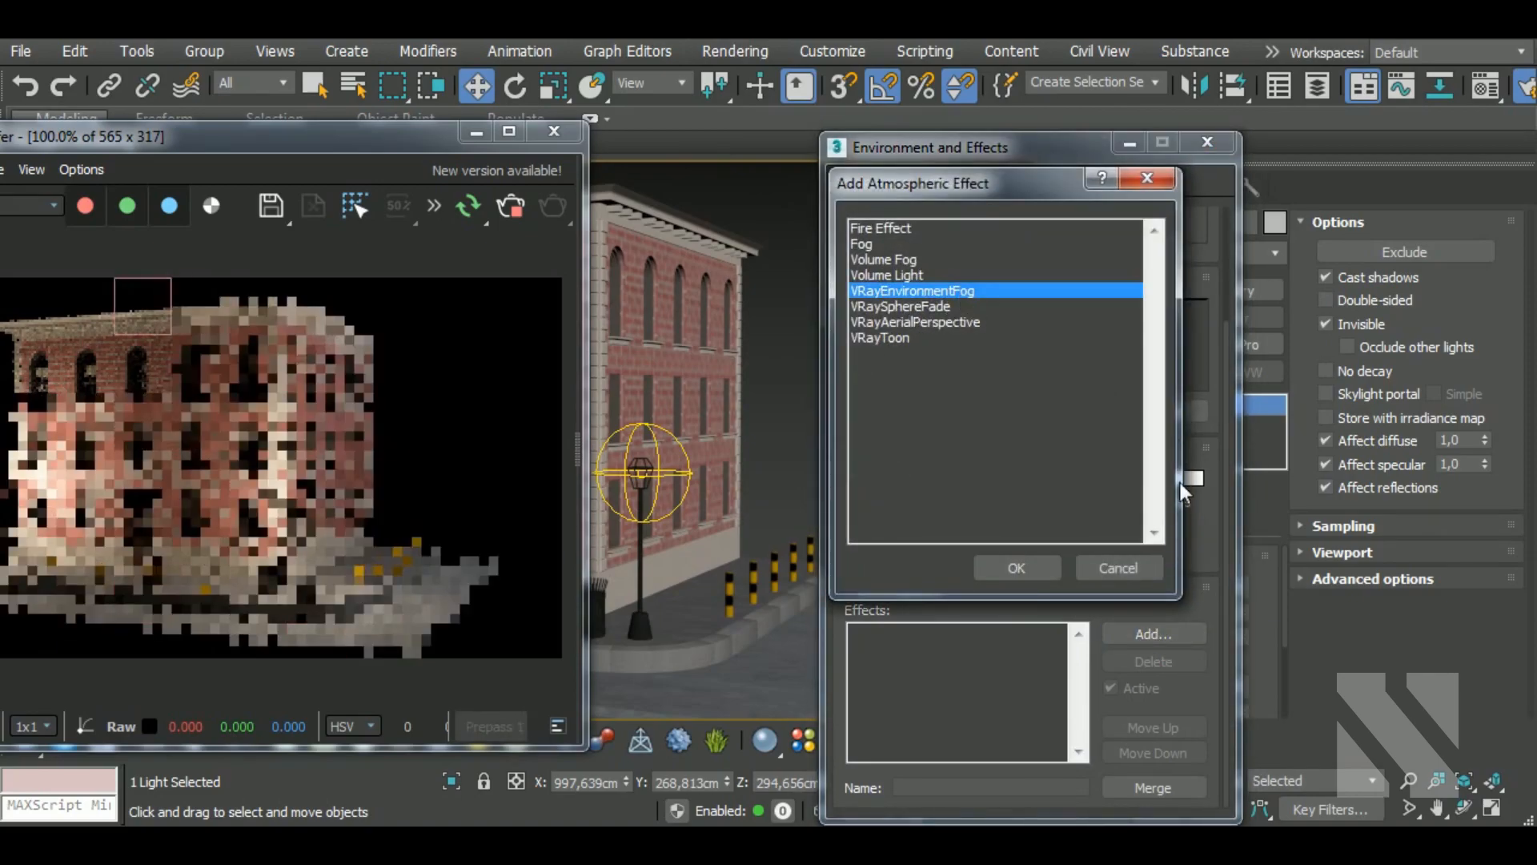
left_click(1019, 569)
Step: Set the environment fog's distance to 551,0 cm
left_click_drag(1189, 570, 1194, 412)
middle_click_drag(708, 605, 729, 610)
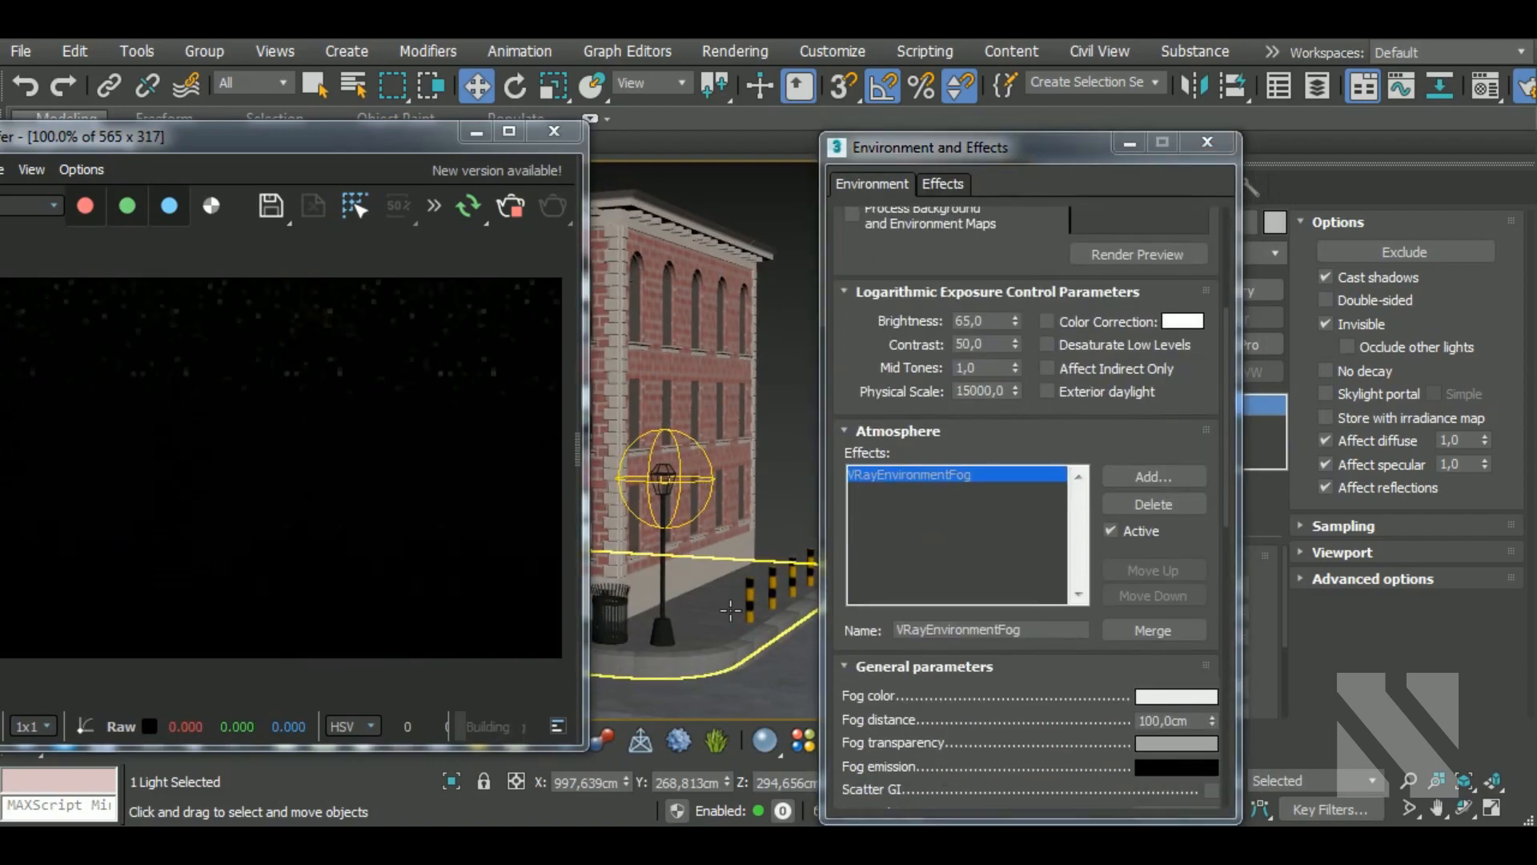
scroll(344, 557, "down", 3)
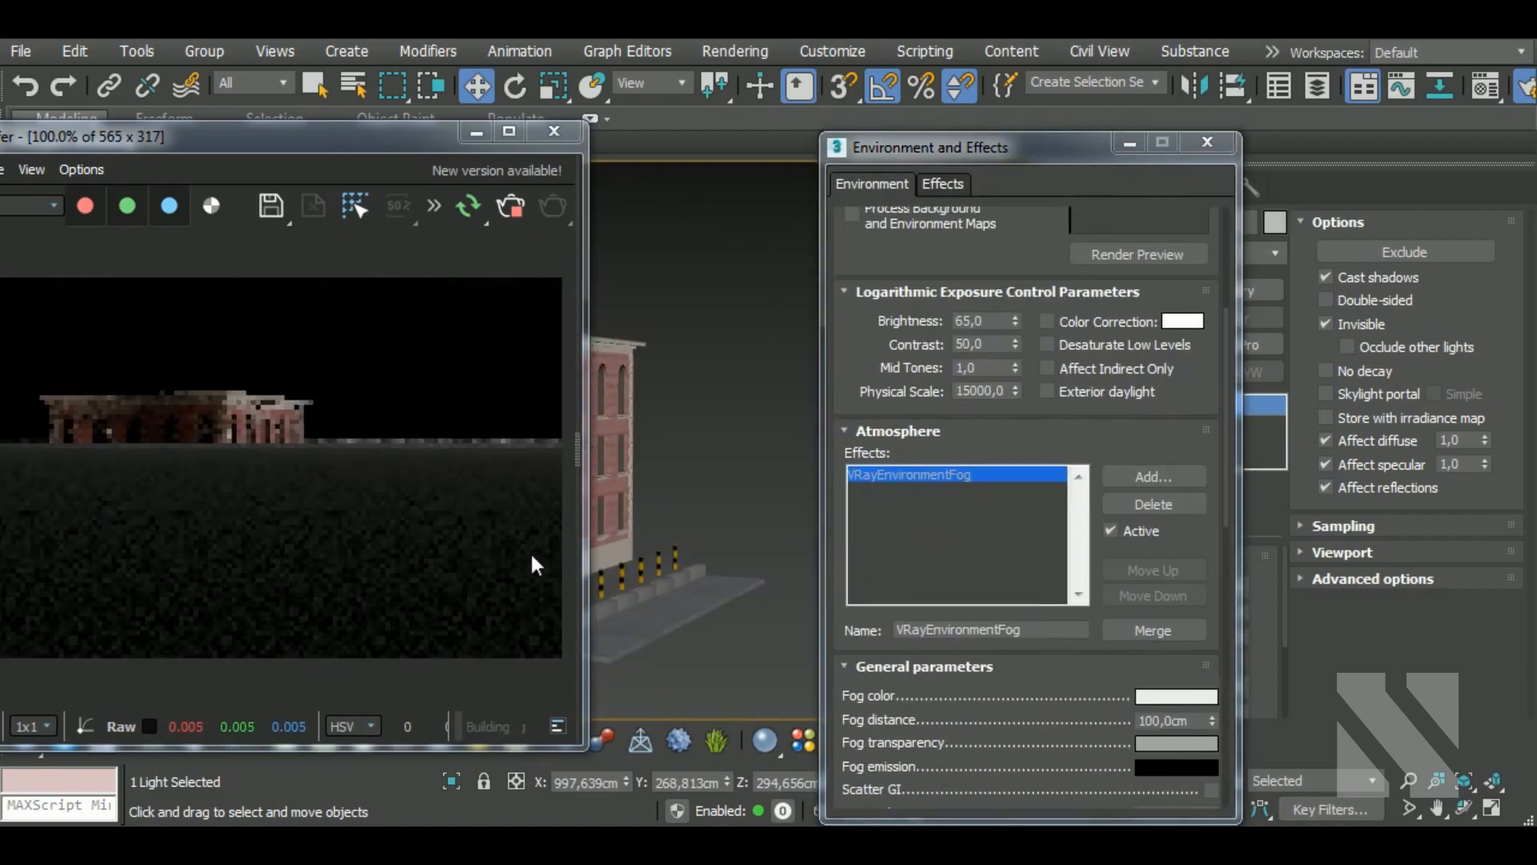
middle_click_drag(665, 629, 687, 631)
left_click_drag(1102, 716, 1101, 625)
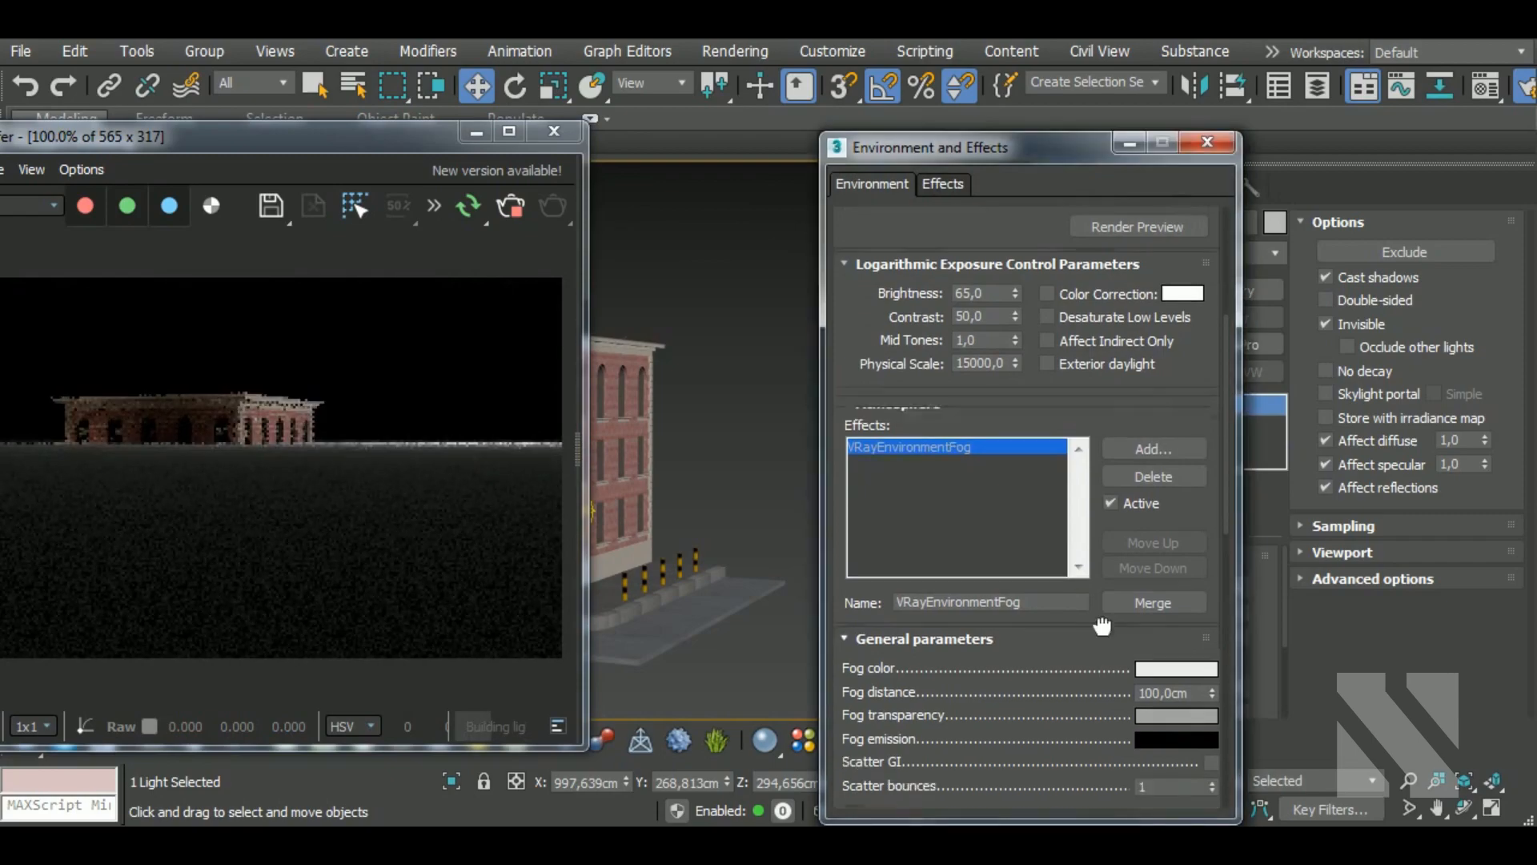
left_click_drag(1213, 630, 1226, 138)
Step: Set the environment fog's height to 639,45 cm and check the preview at closer and wider views
left_click_drag(1030, 687, 1030, 600)
left_click_drag(1211, 658, 1223, 409)
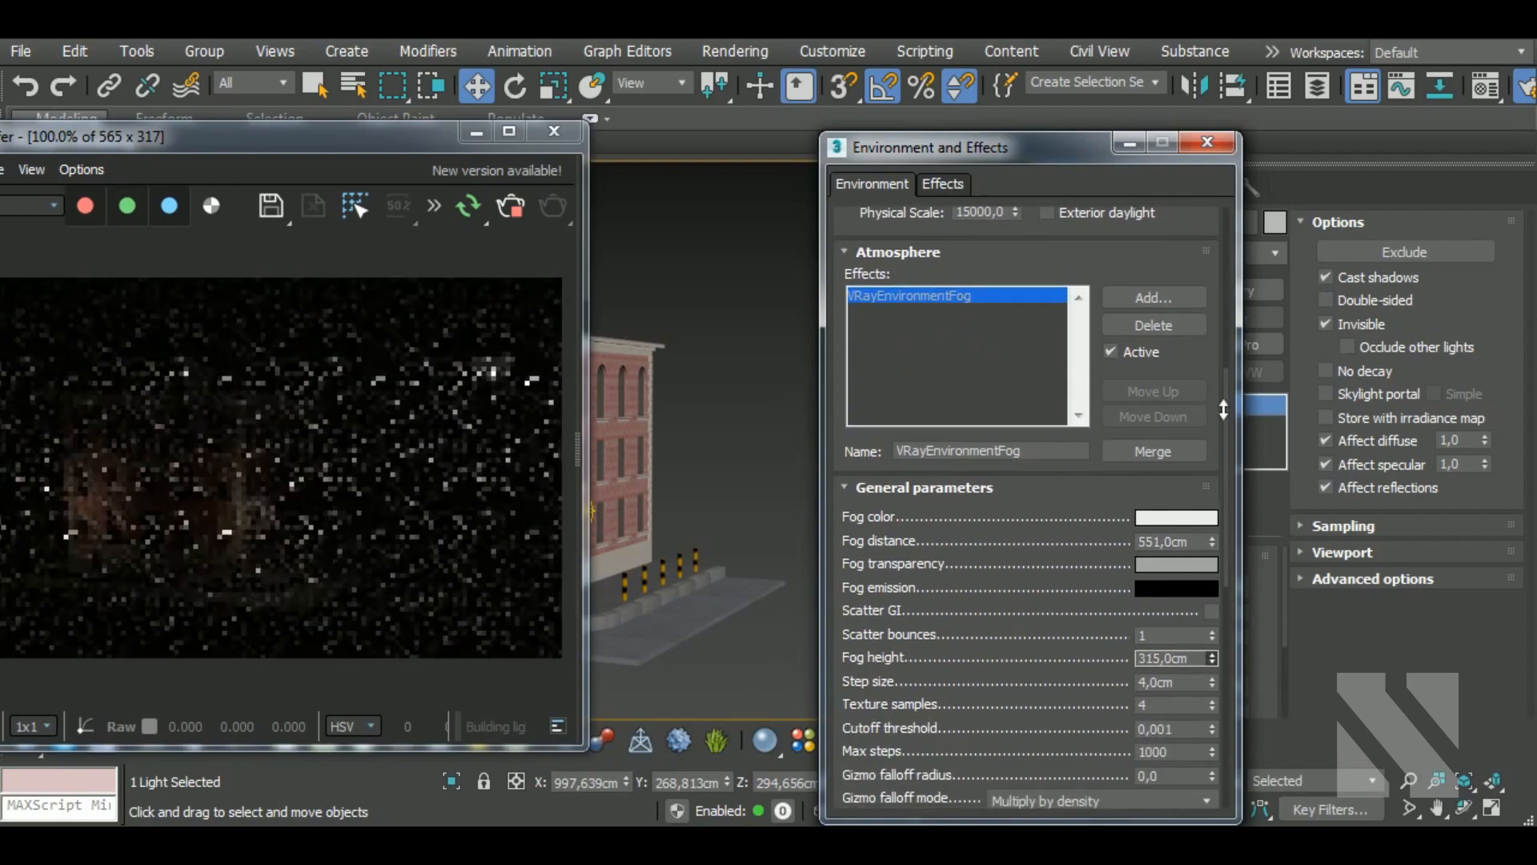
left_click_drag(1212, 657, 1223, 522)
middle_click_drag(655, 656, 715, 688)
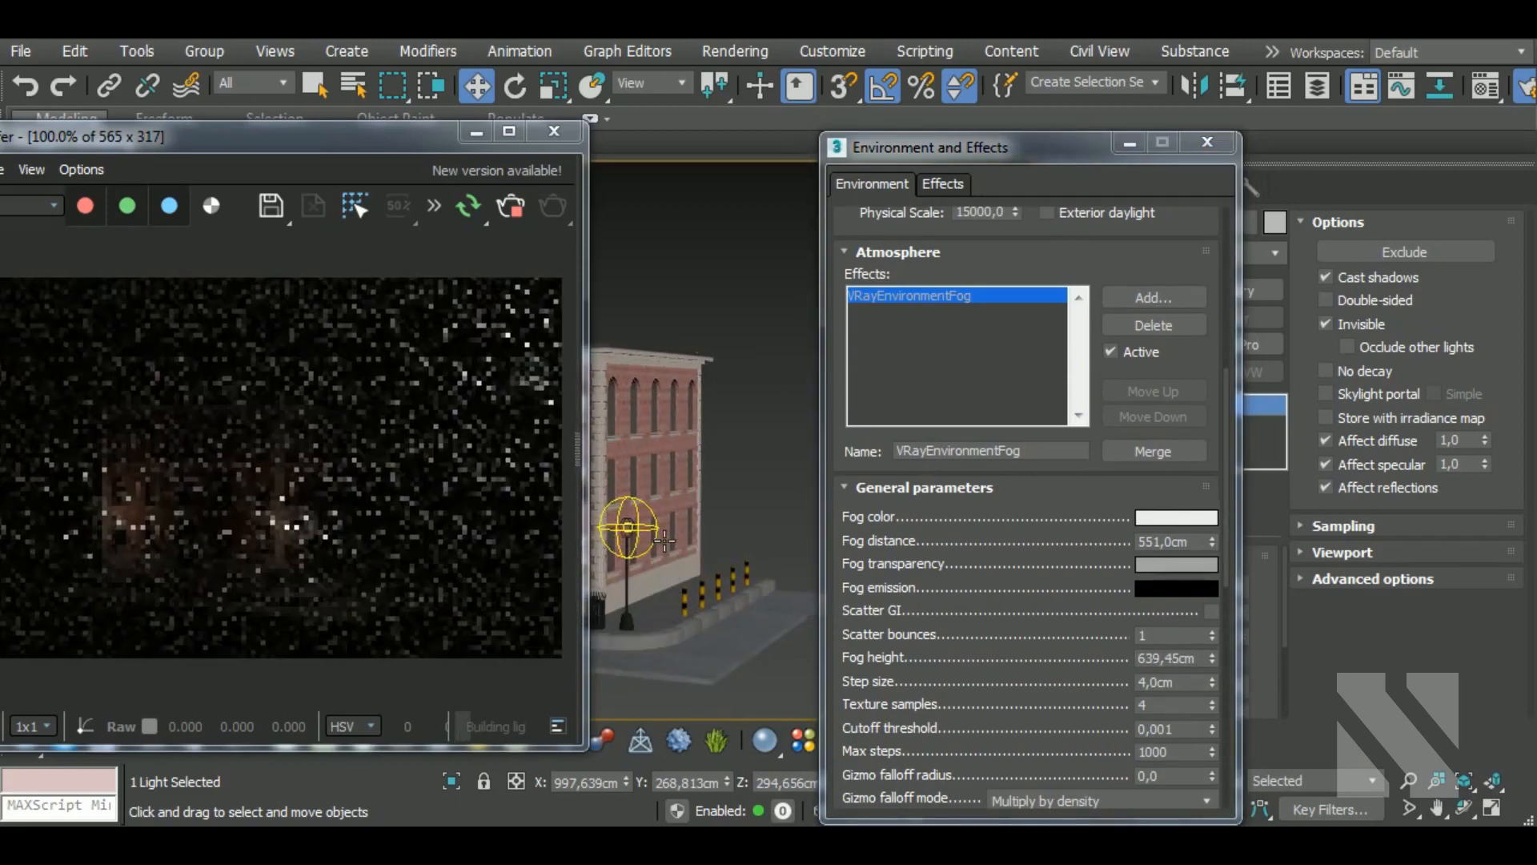
scroll(668, 561, "up", 5)
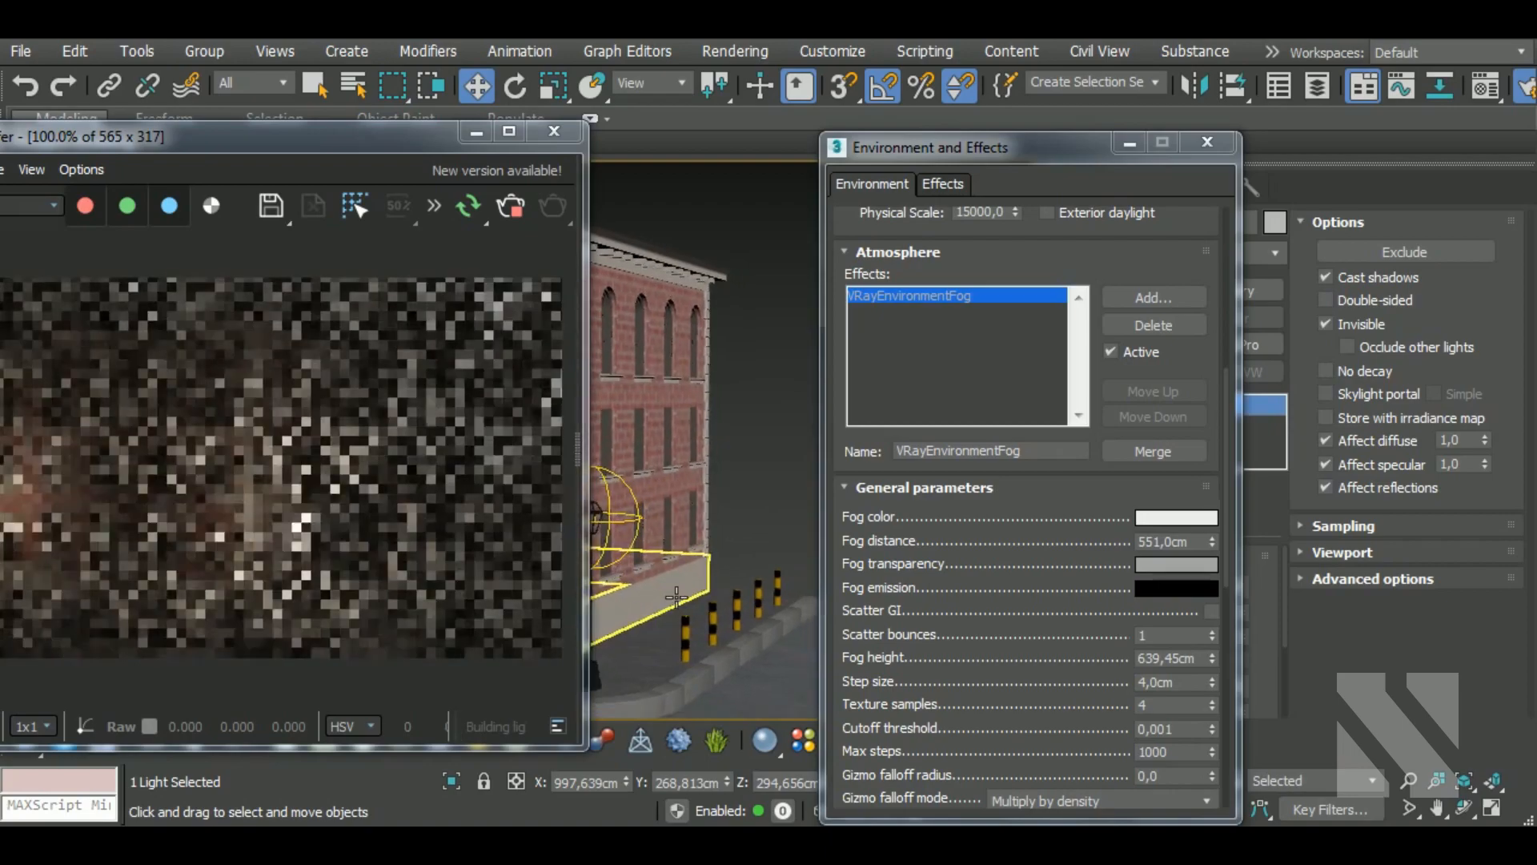
scroll(676, 597, "down", 5)
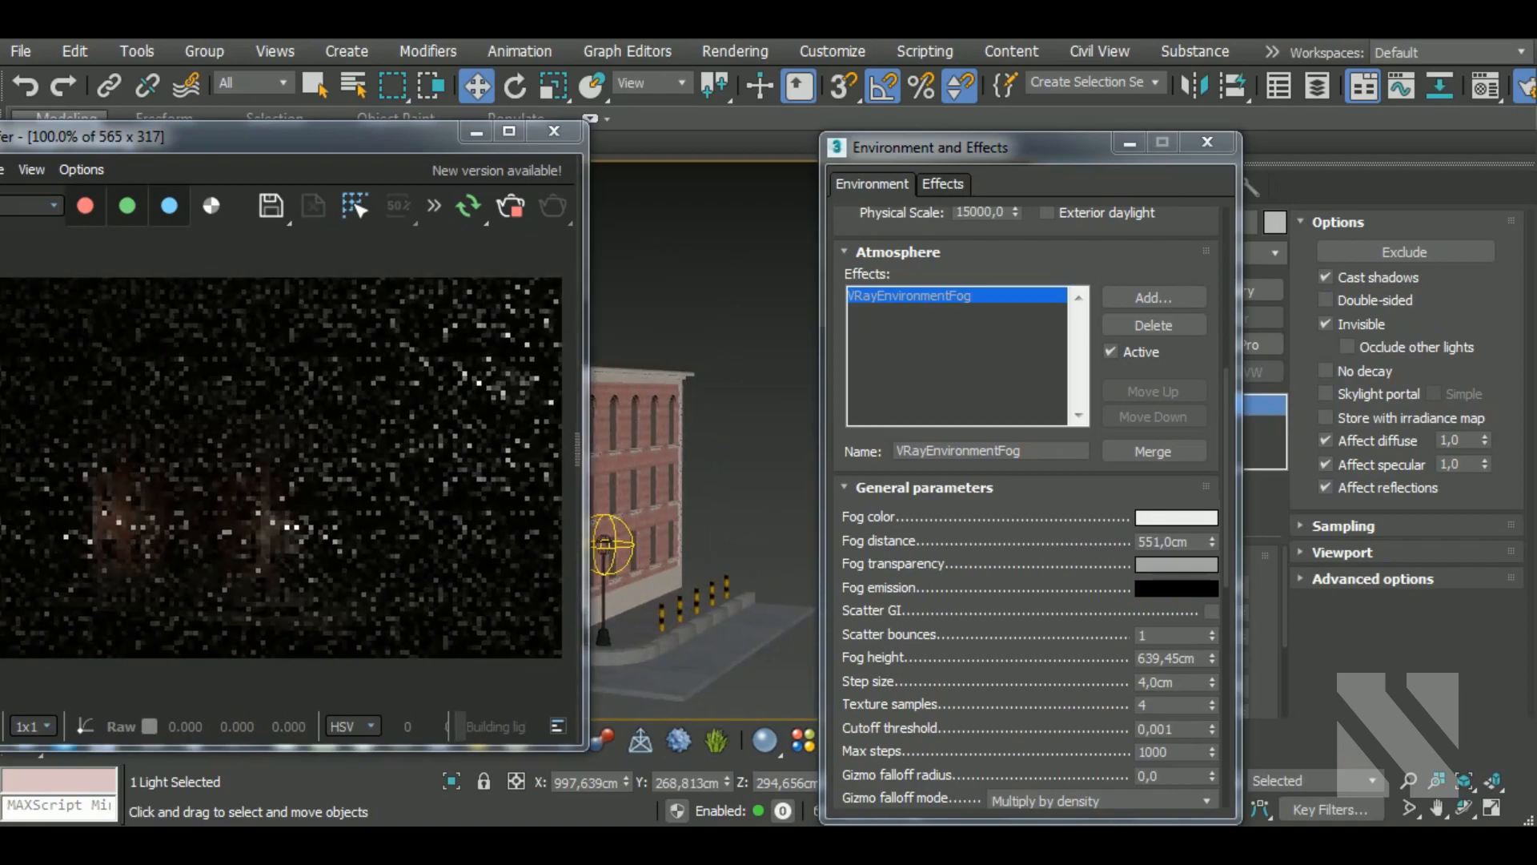
Step: Minimize the environment settings and move the selected sphere light along X toward the building, to about X 789 cm
left_click(1130, 145)
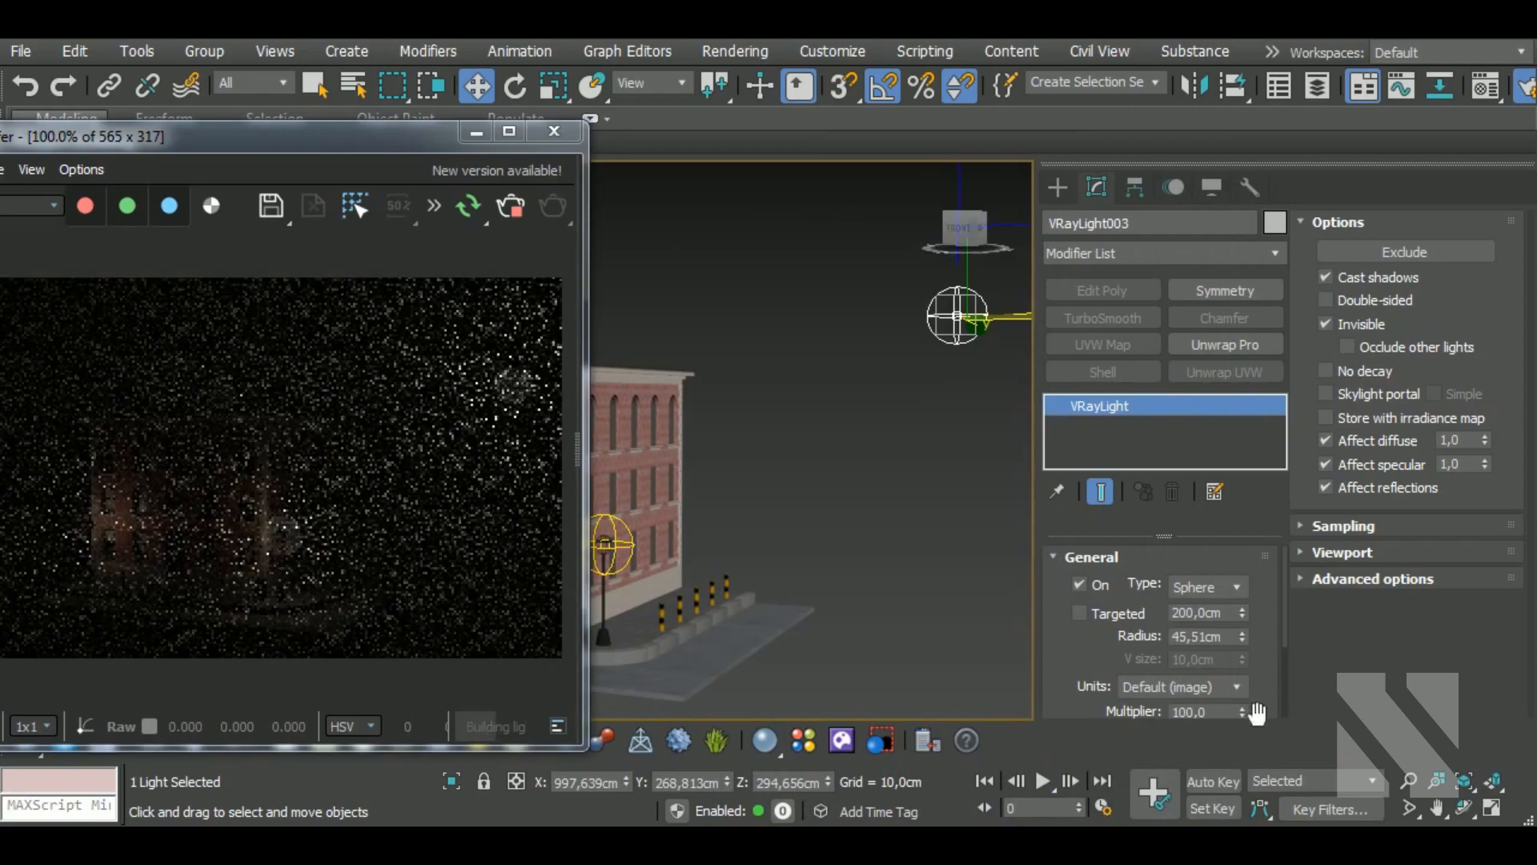
middle_click_drag(945, 481, 905, 504, "alt")
left_click_drag(1024, 411, 1004, 403)
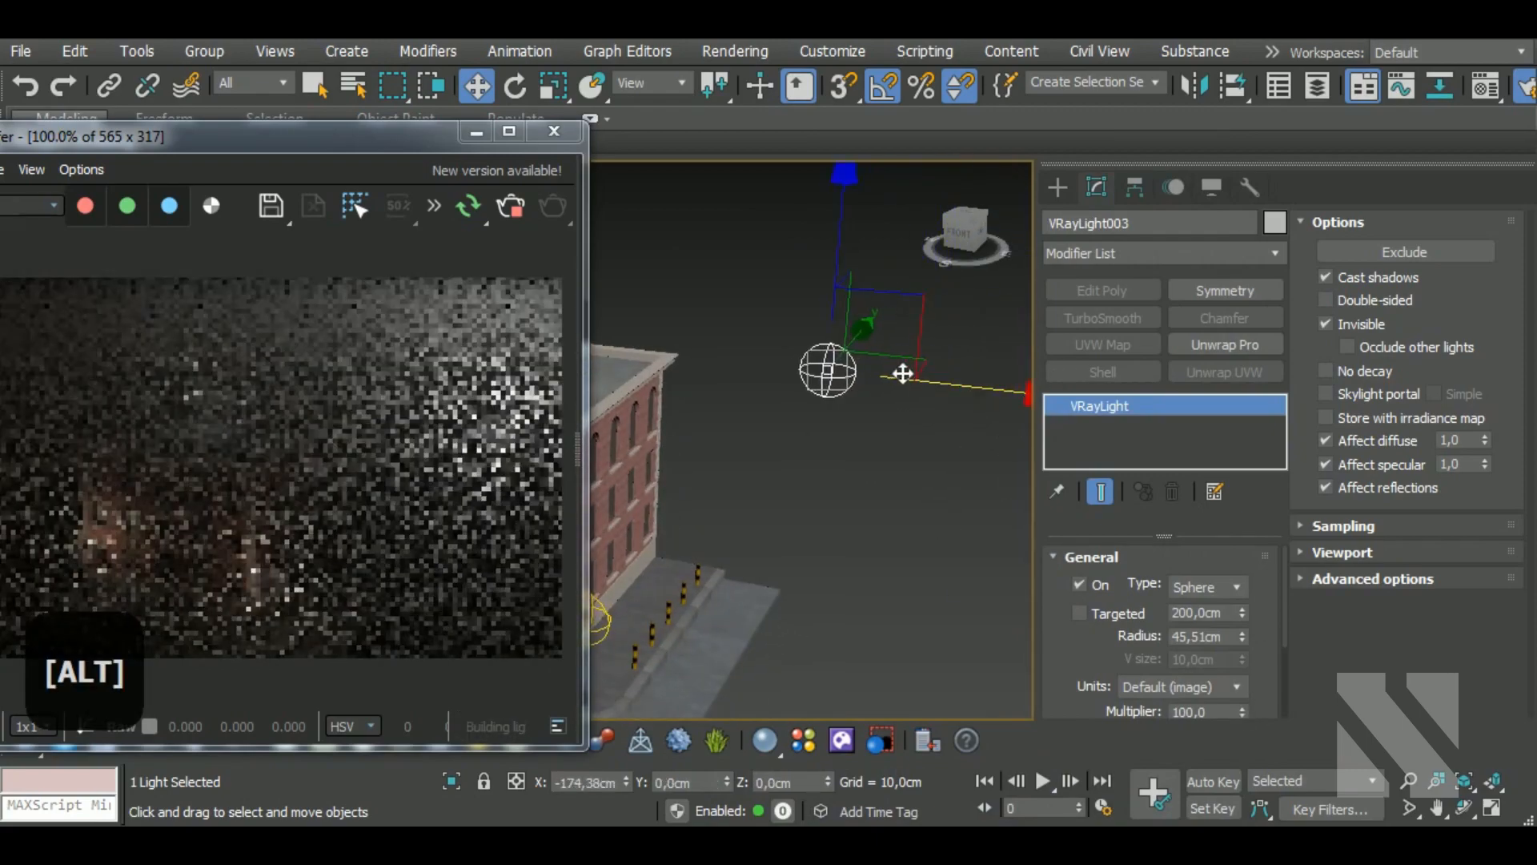
left_click_drag(903, 373, 882, 371)
Step: Enlarge the selected sphere light's radius to 71,906 cm and frame the building's corner in the preview
left_click(1242, 632)
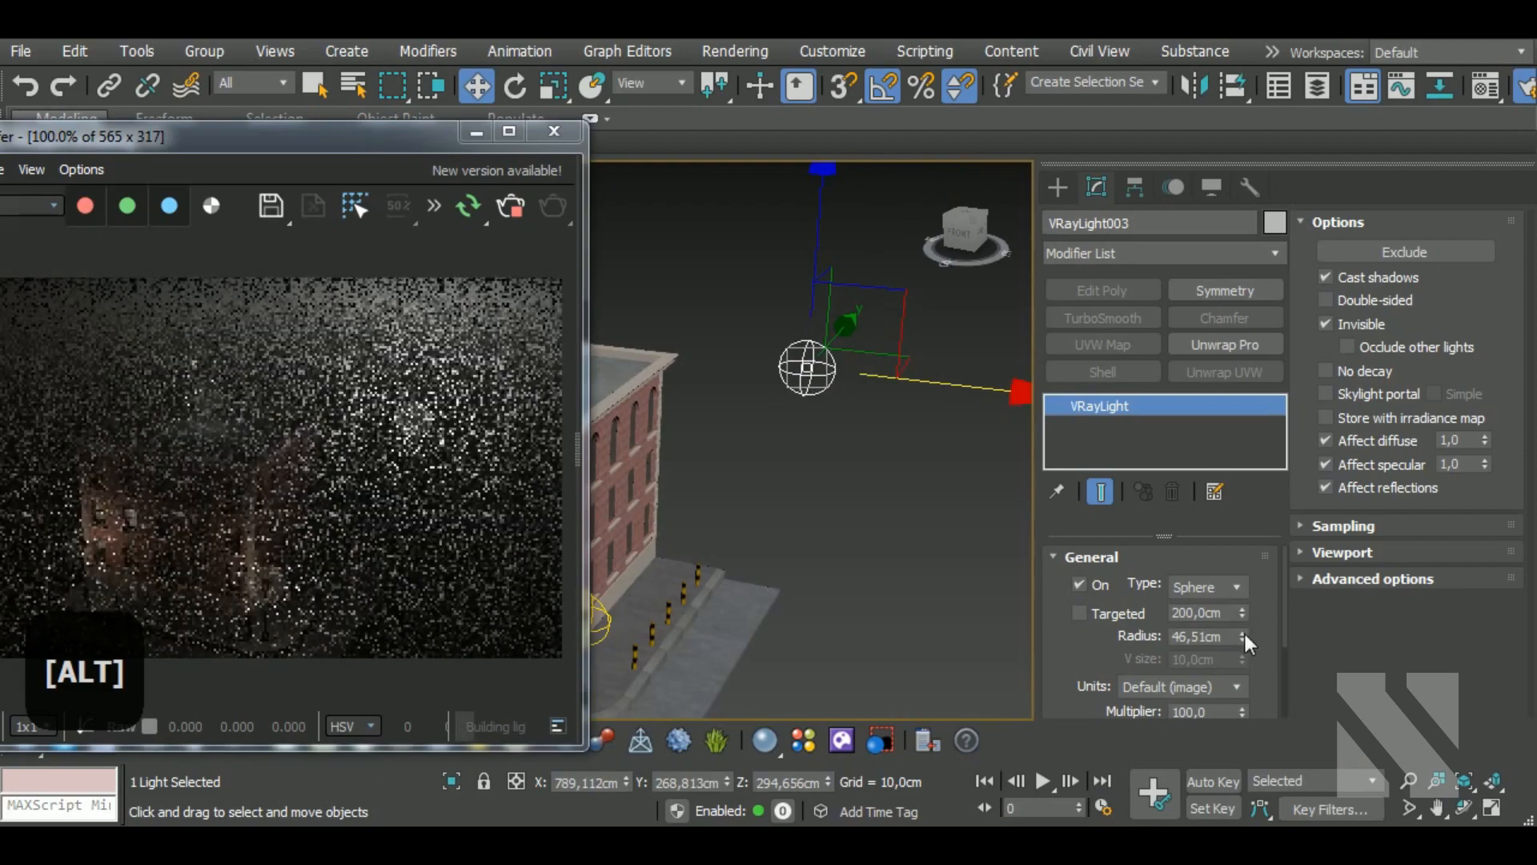
left_click_drag(1246, 632, 1246, 577)
middle_click_drag(868, 616, 825, 621, "alt")
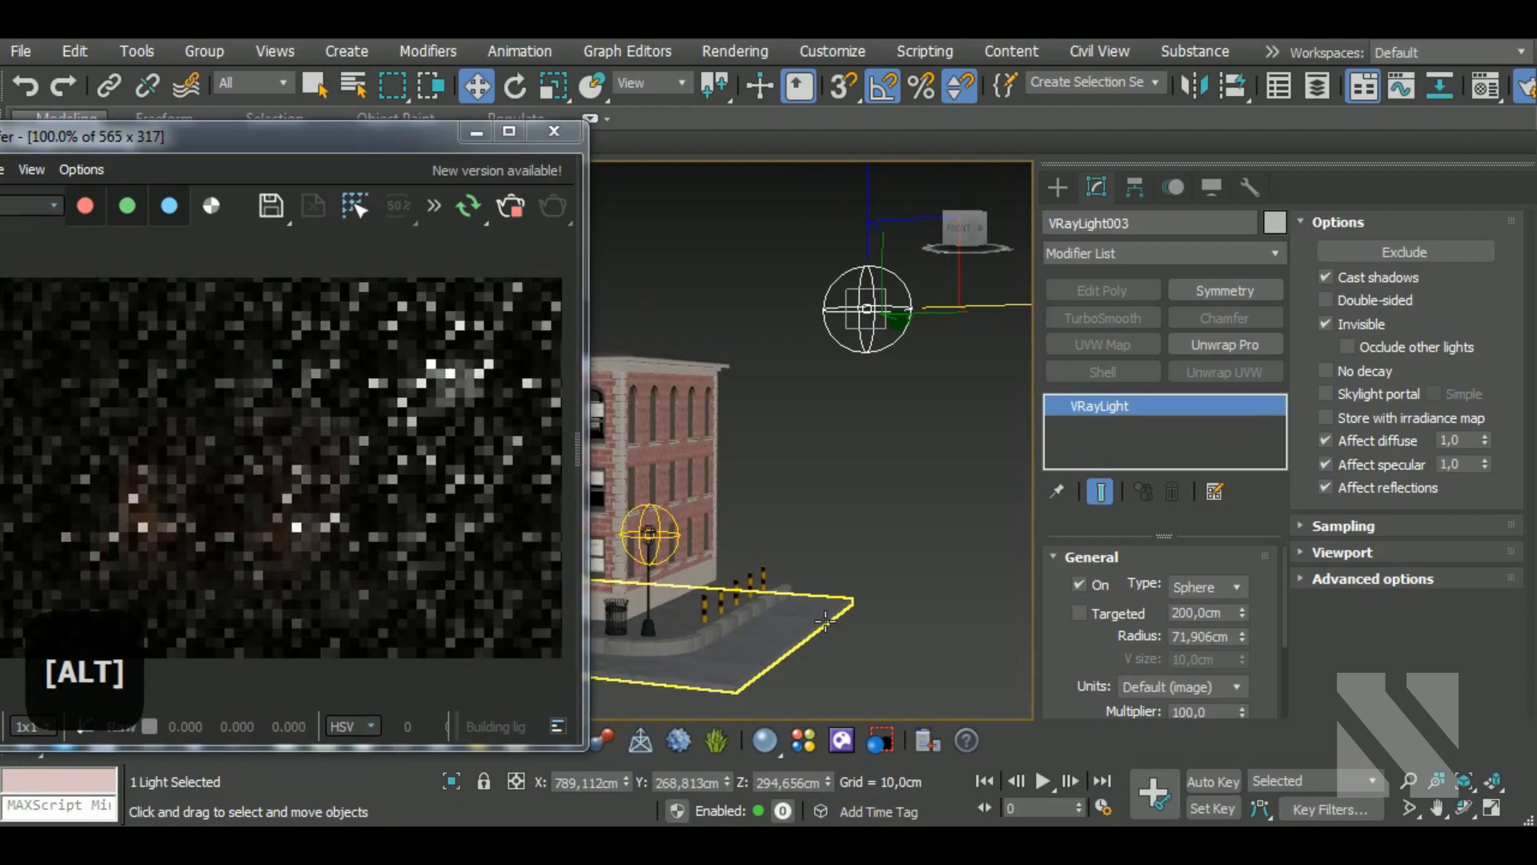
scroll(635, 567, "up", 5)
middle_click_drag(690, 679, 746, 641)
scroll(720, 643, "down", 3)
left_click(450, 581)
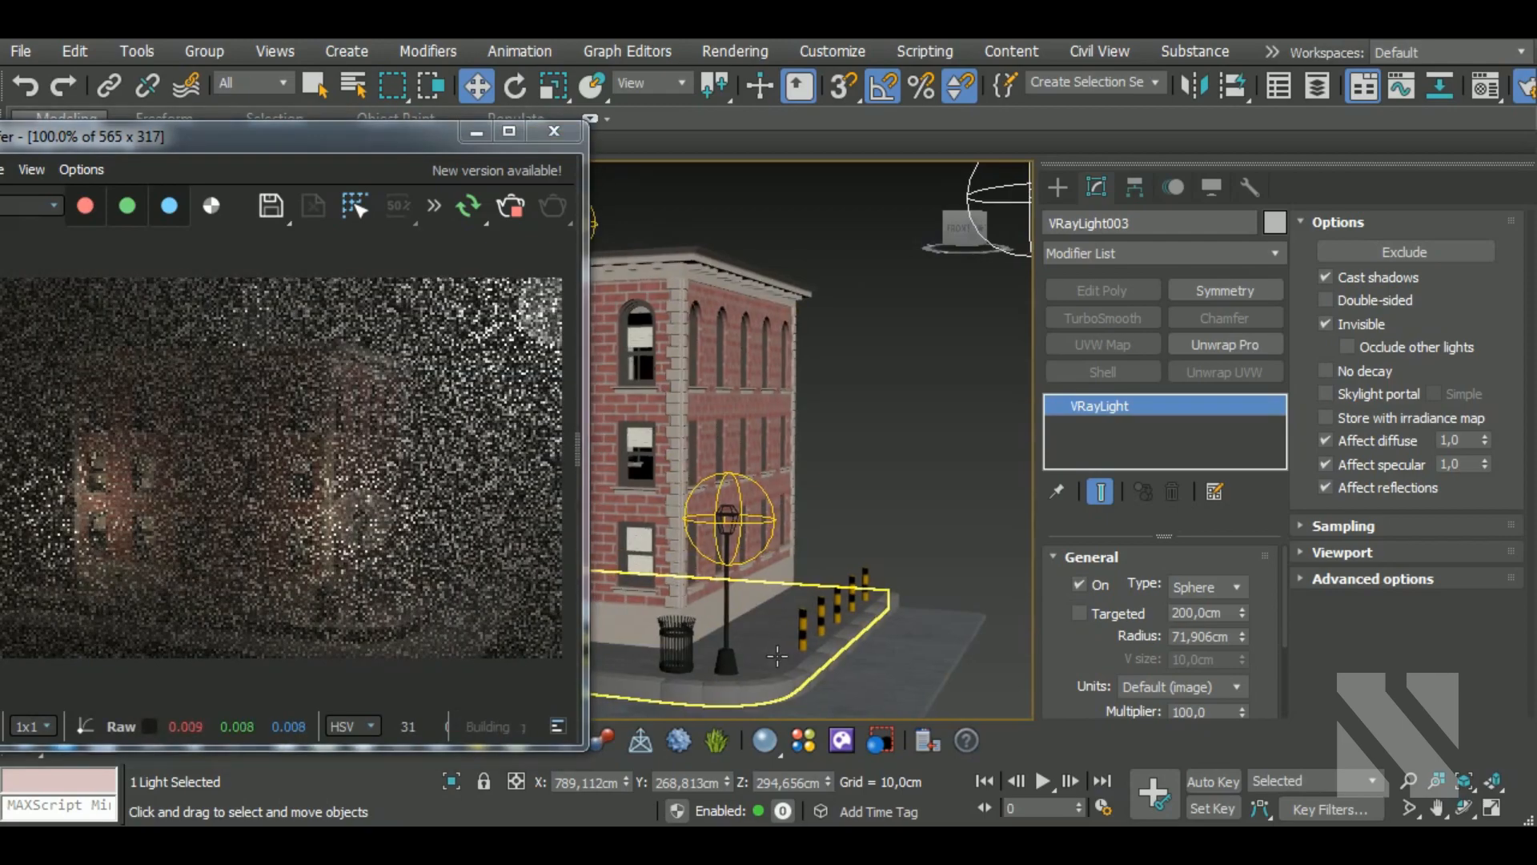
Step: Reopen the environment settings and set the fog color to a light gray with RGB values of 183
key("8")
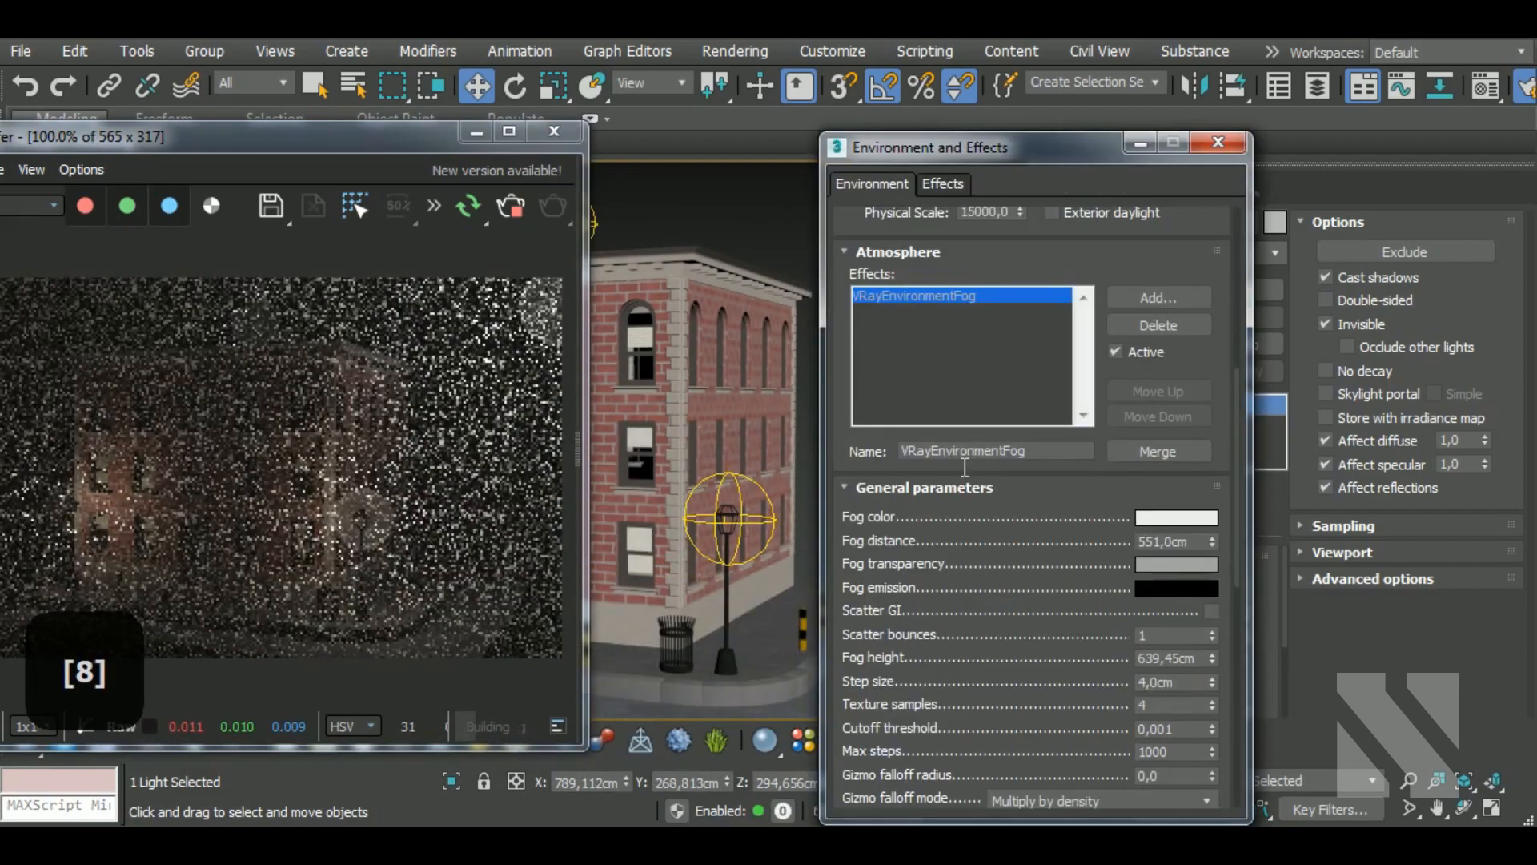
left_click(1176, 517)
mouse_move(618, 309)
left_mouse_down()
mouse_move(618, 243)
mouse_move(618, 292)
left_mouse_up()
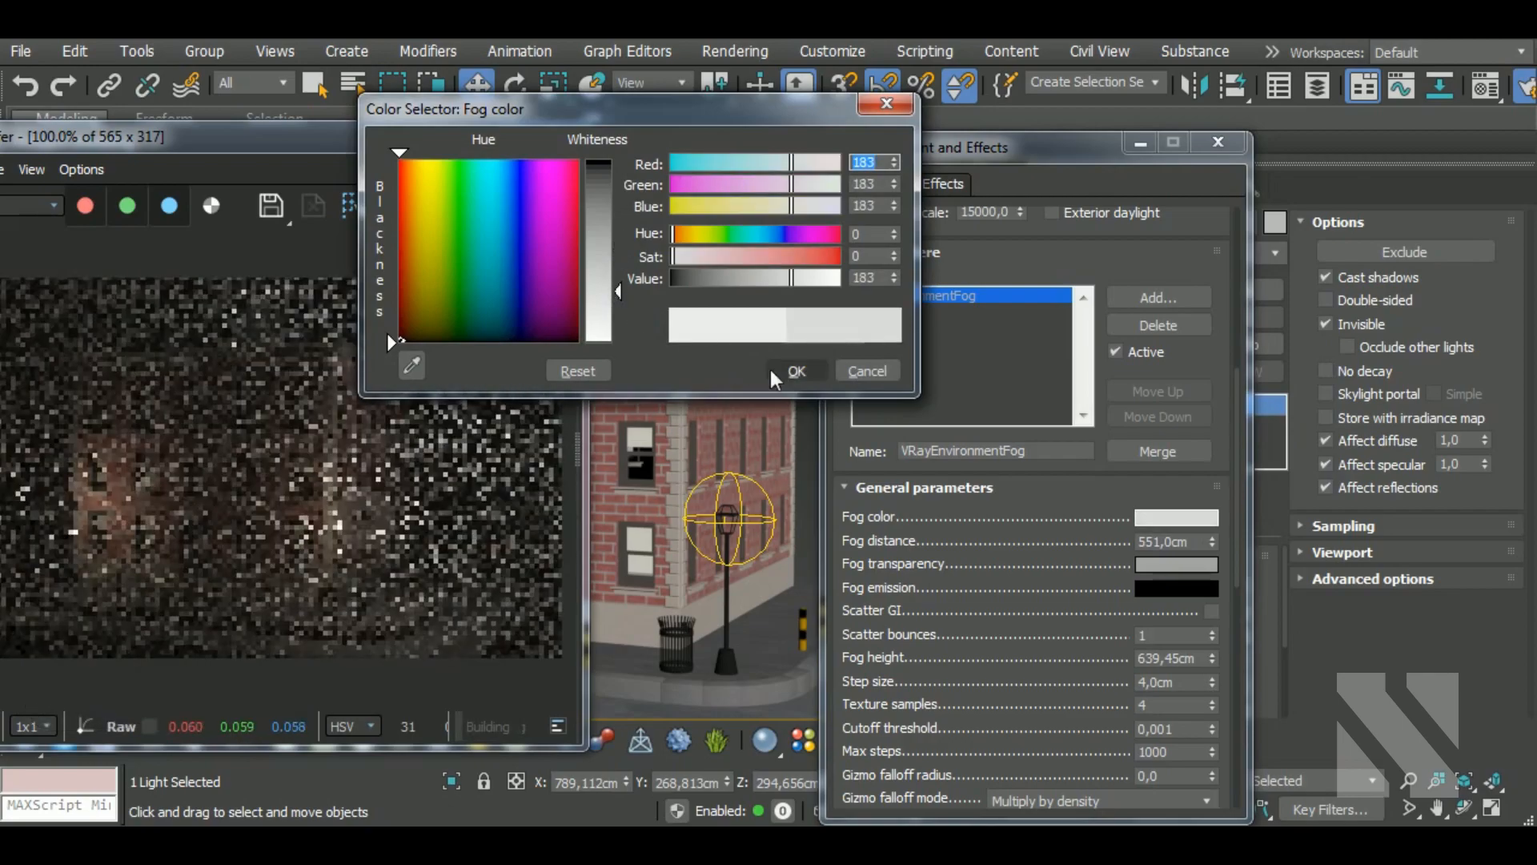
left_click(781, 370)
Step: Set the fog transparency to a gray with RGB values of 141 and check the preview
left_click(1179, 564)
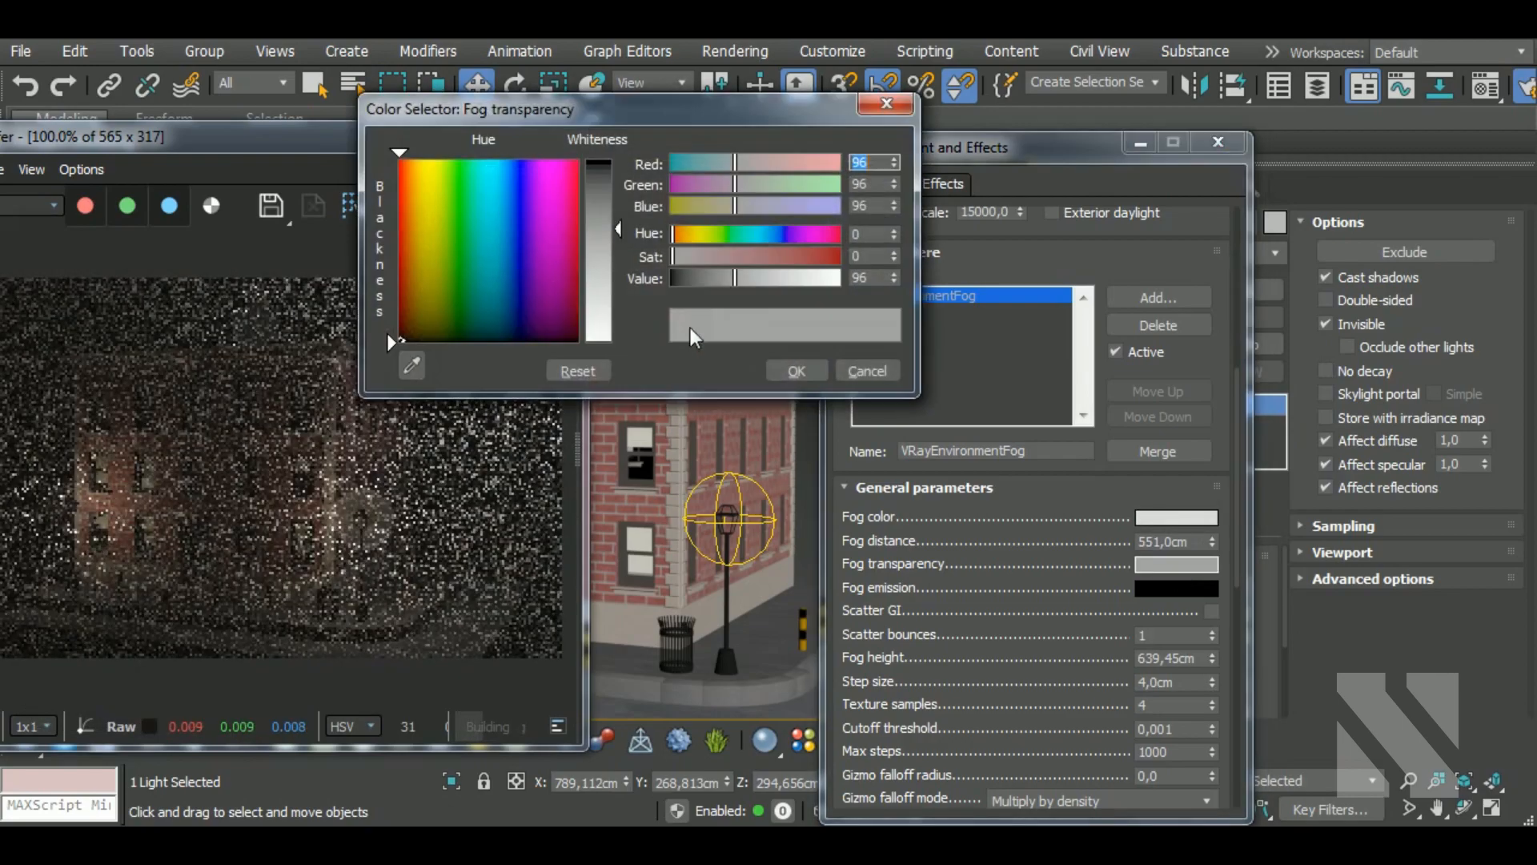
left_click_drag(612, 176, 621, 262)
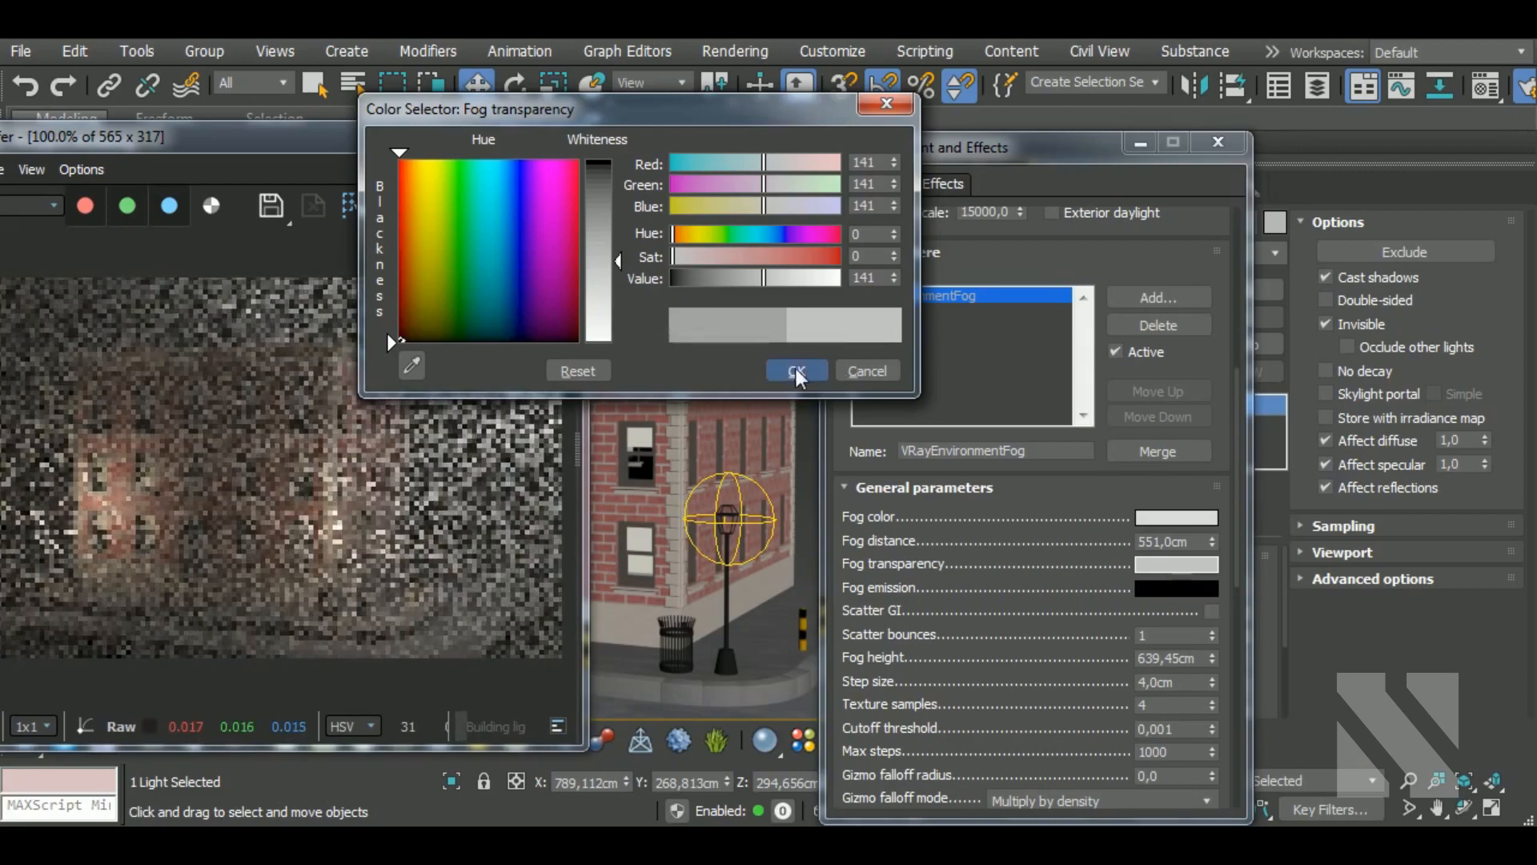
left_click(796, 371)
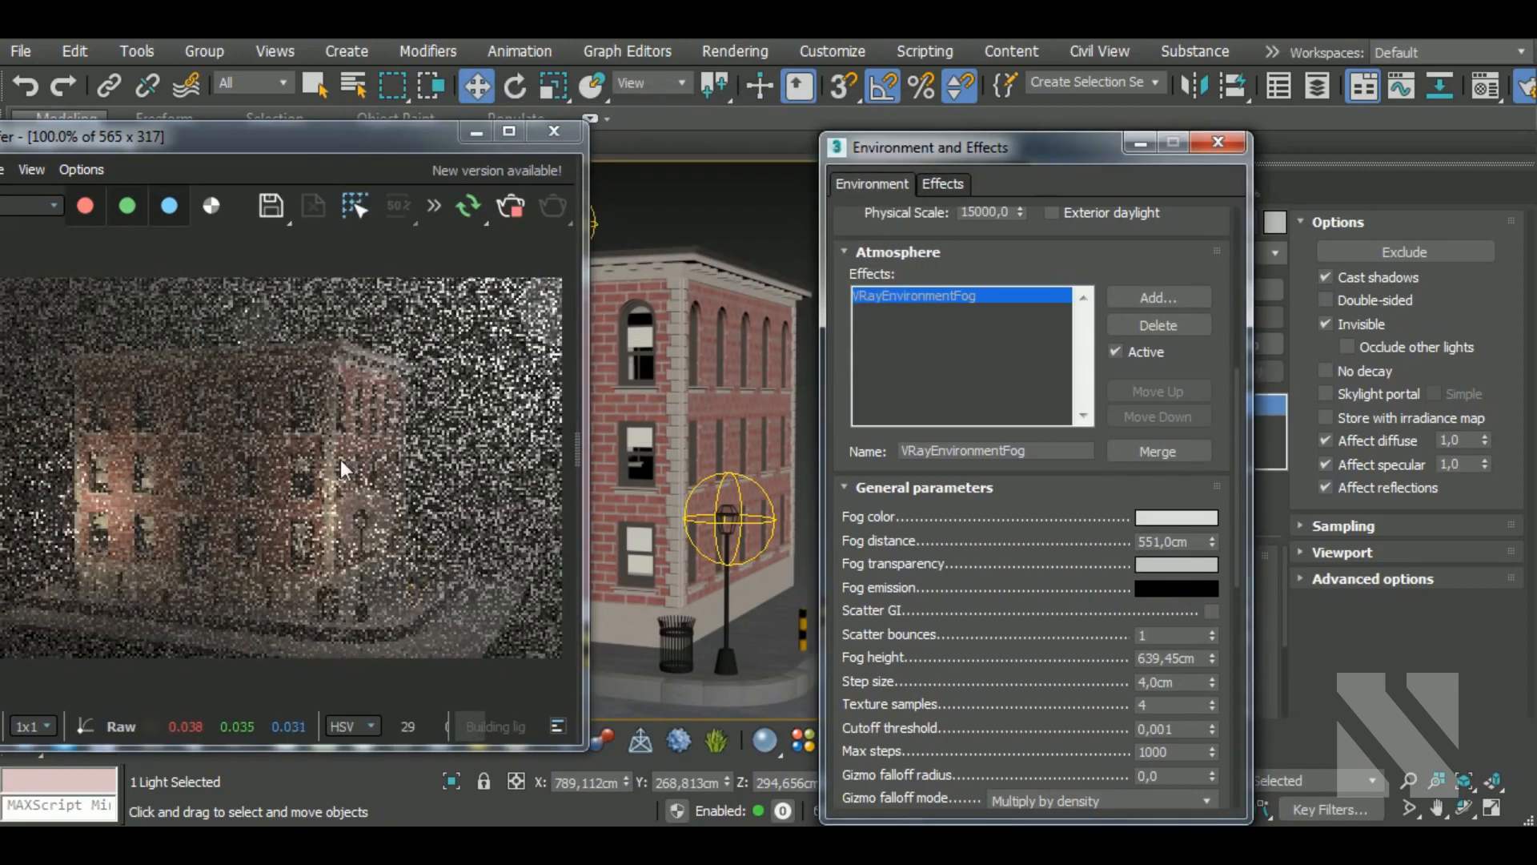
left_click(340, 460)
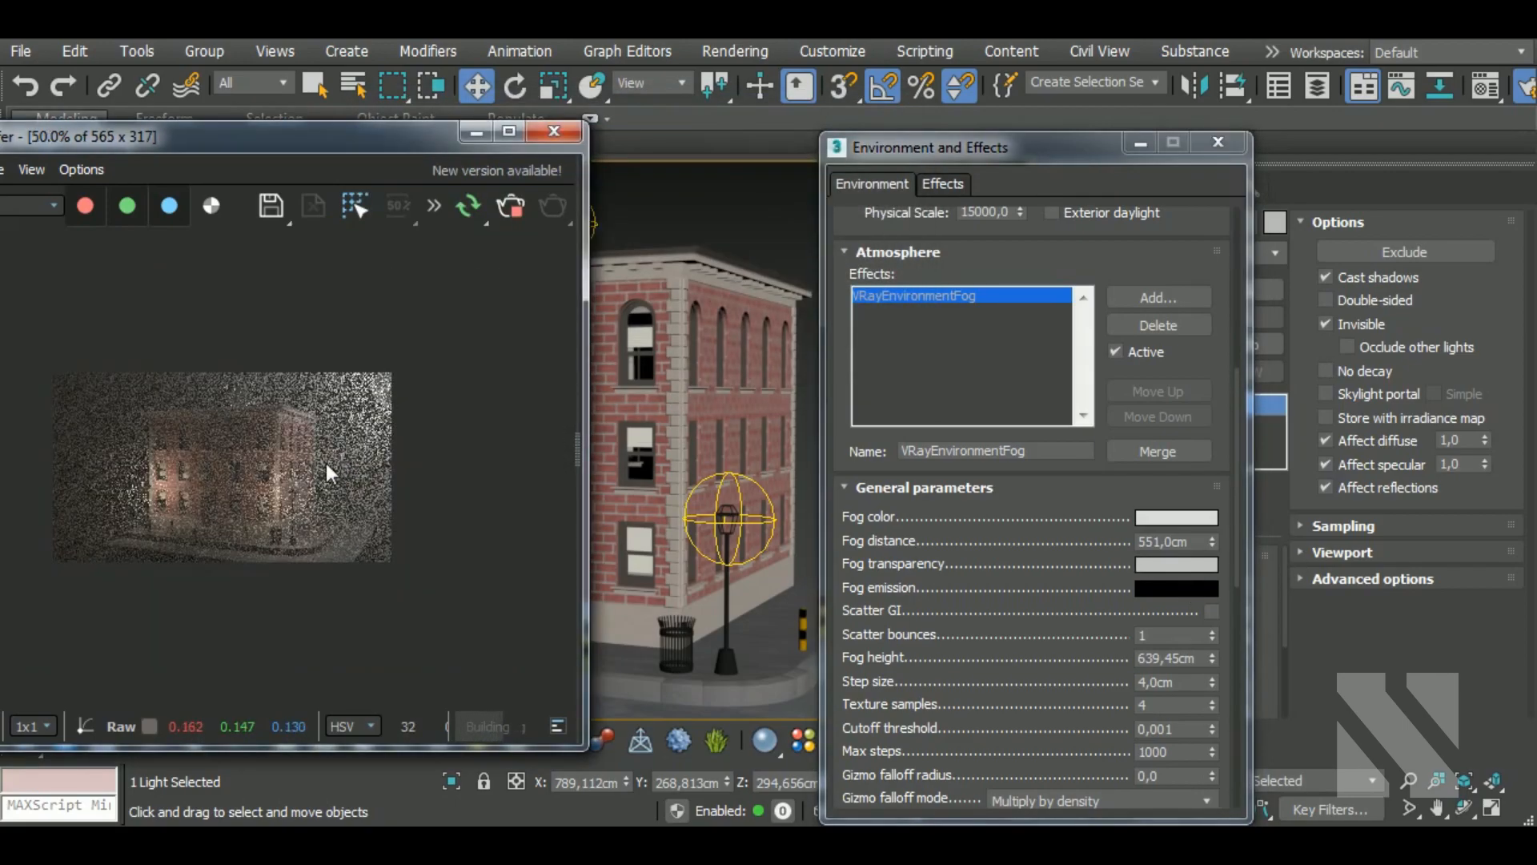
Step: Set the fog emission to a very dark blue with red 3, green 3 and blue 9
left_click(1176, 588)
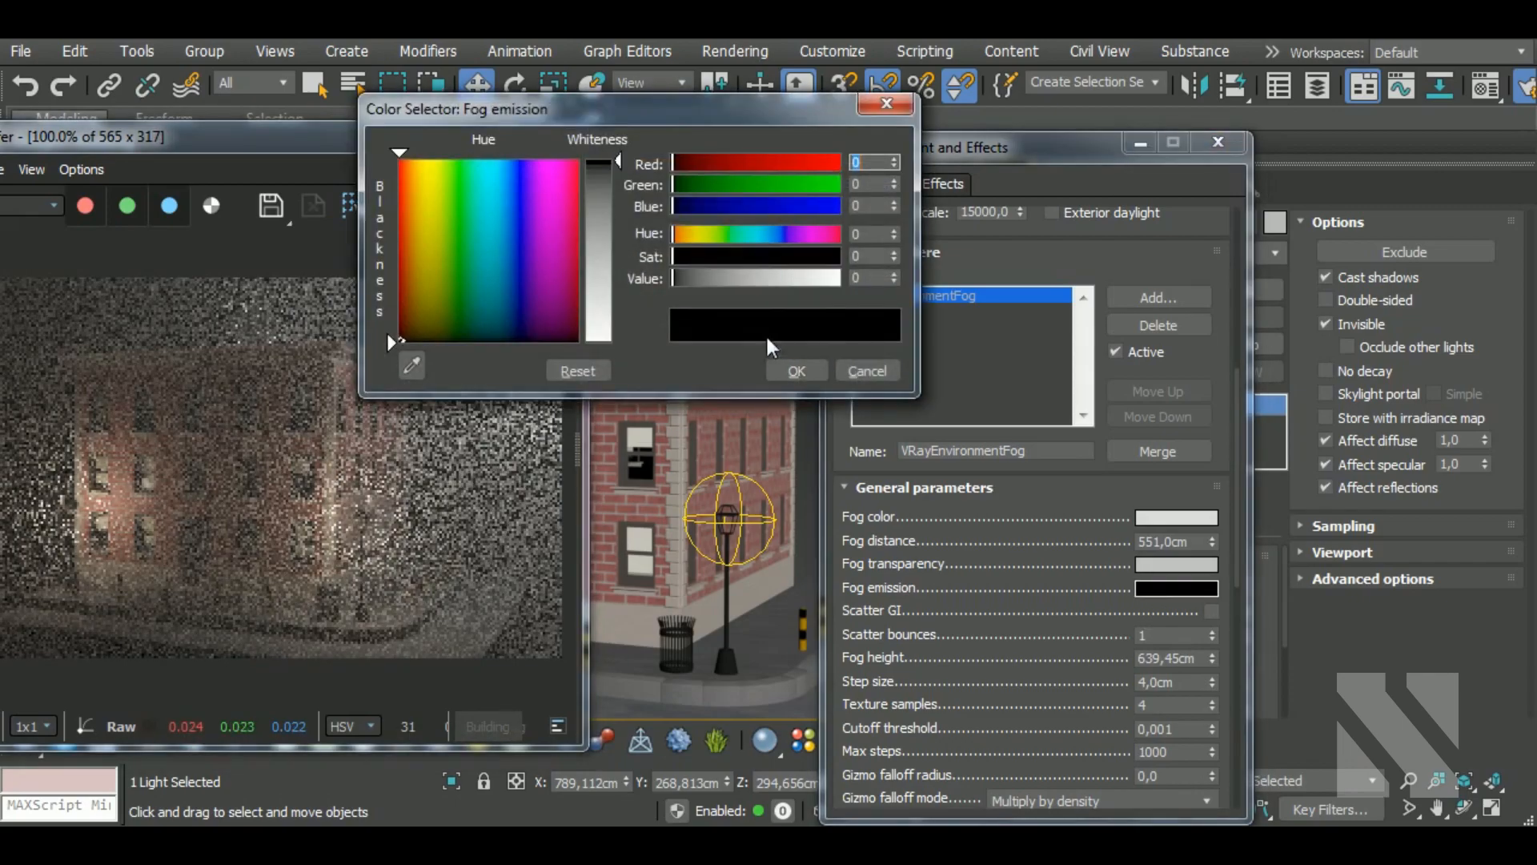
left_click(685, 206)
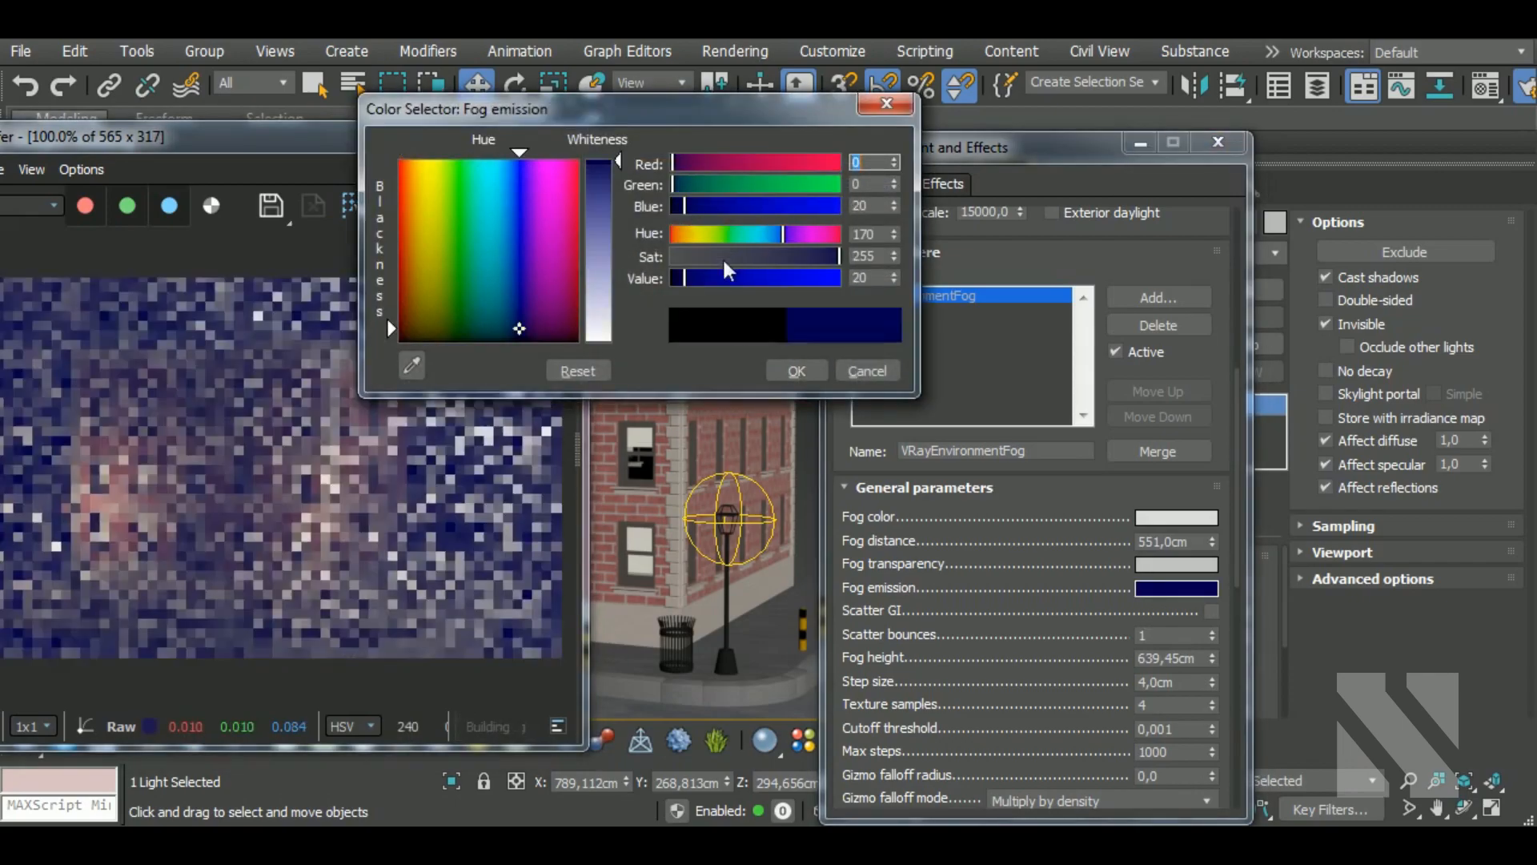
left_click(518, 337)
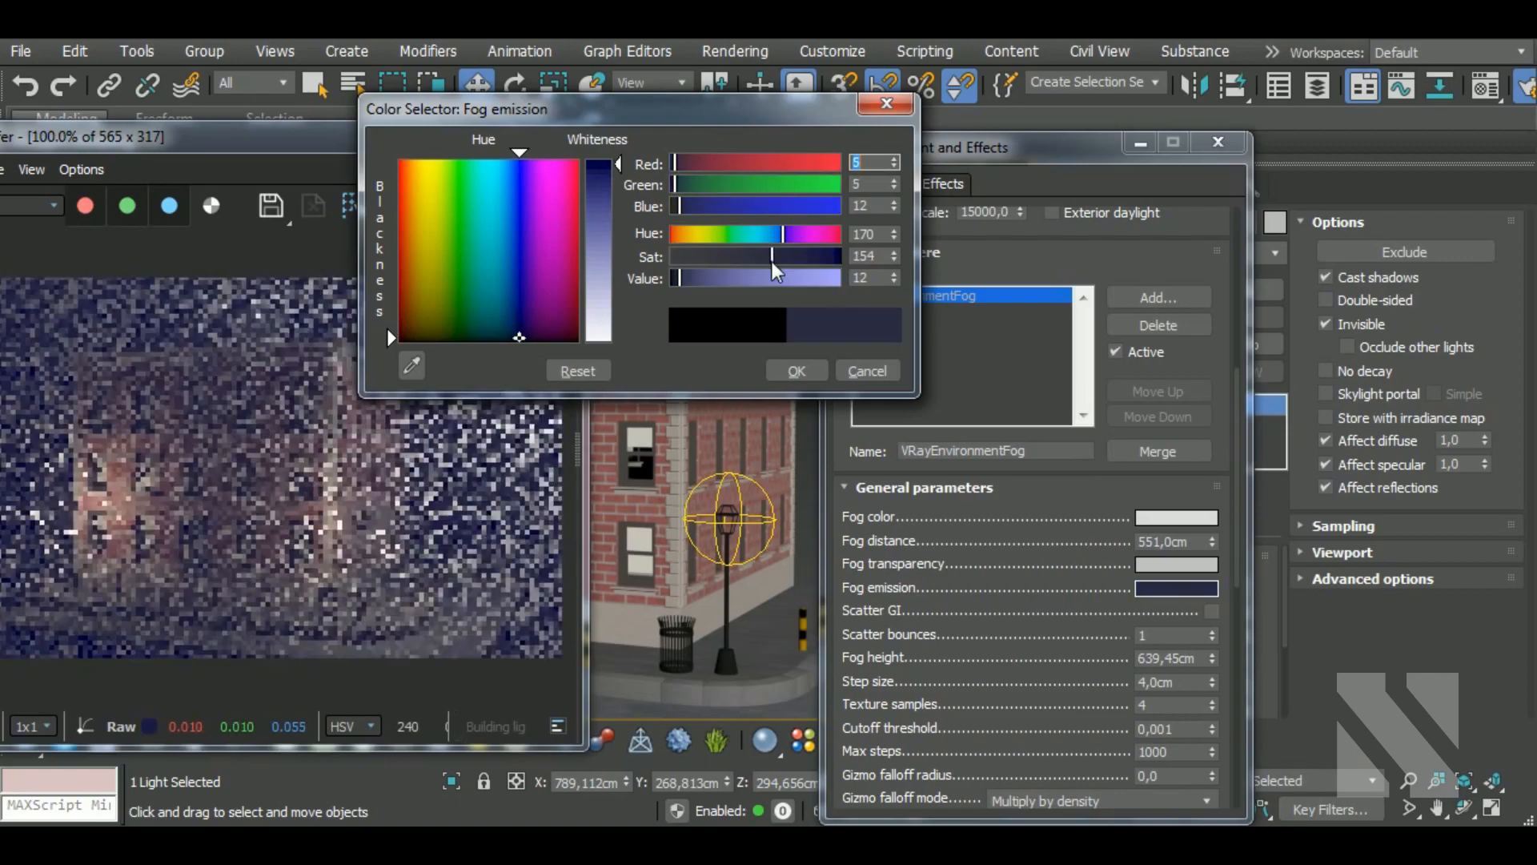
left_click(405, 504)
scroll(369, 530, "down", 5)
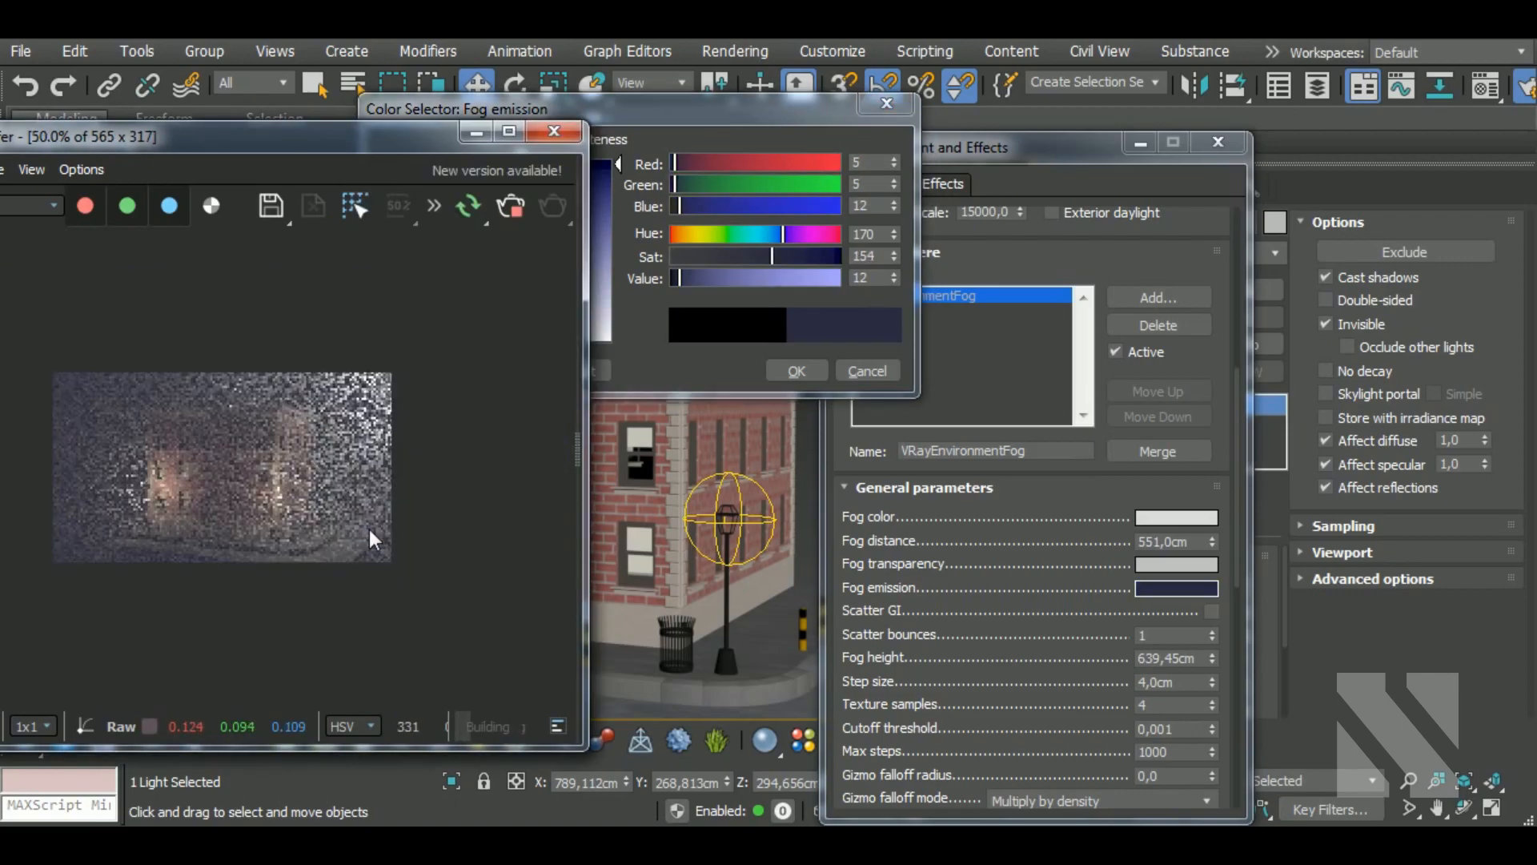
scroll(325, 487, "up", 3)
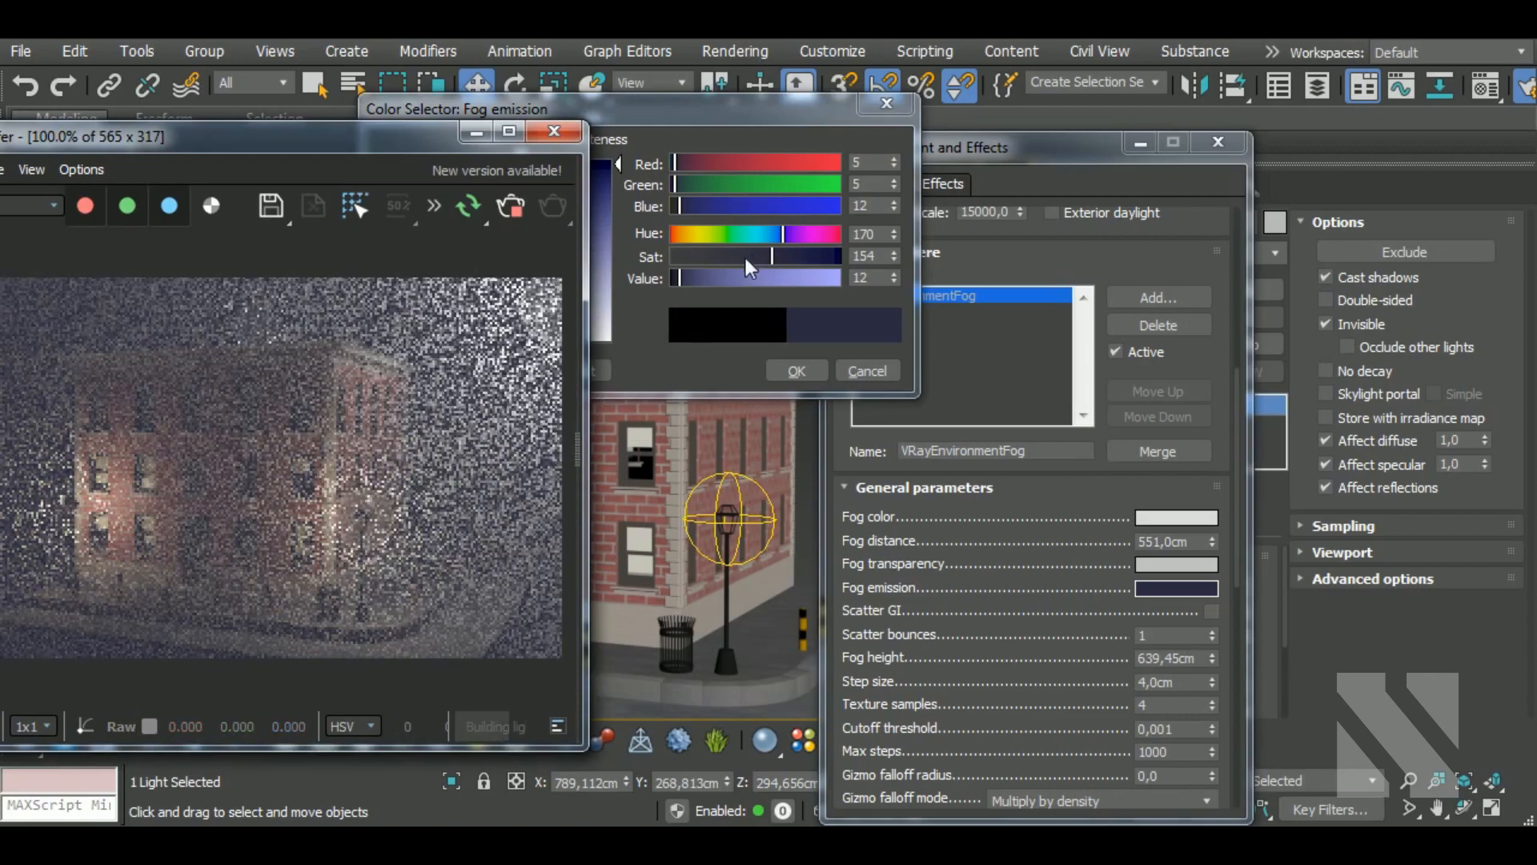
left_click(780, 256)
left_click(677, 278)
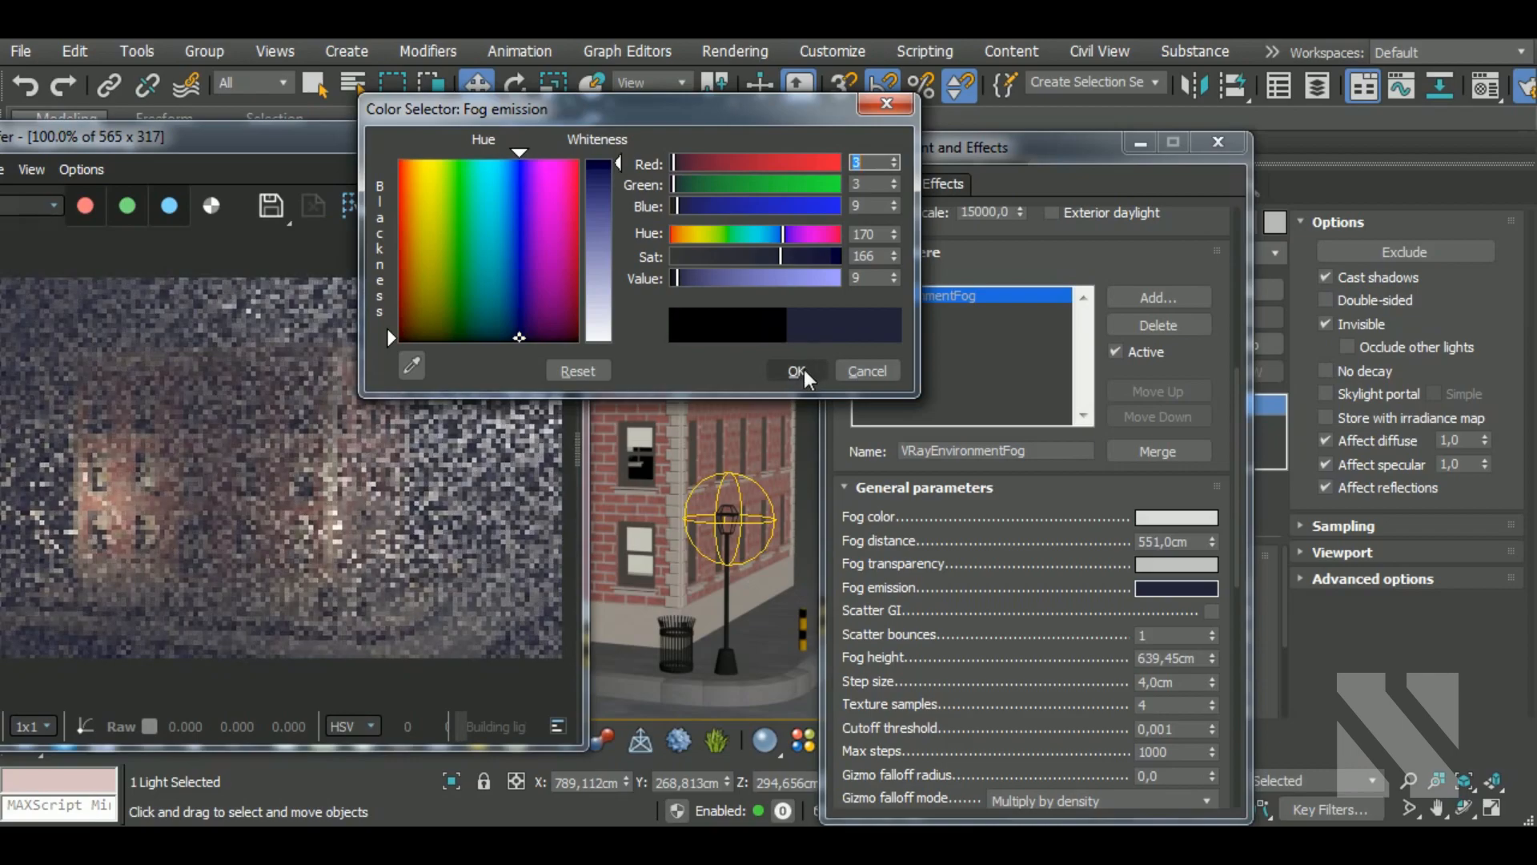
left_click(797, 370)
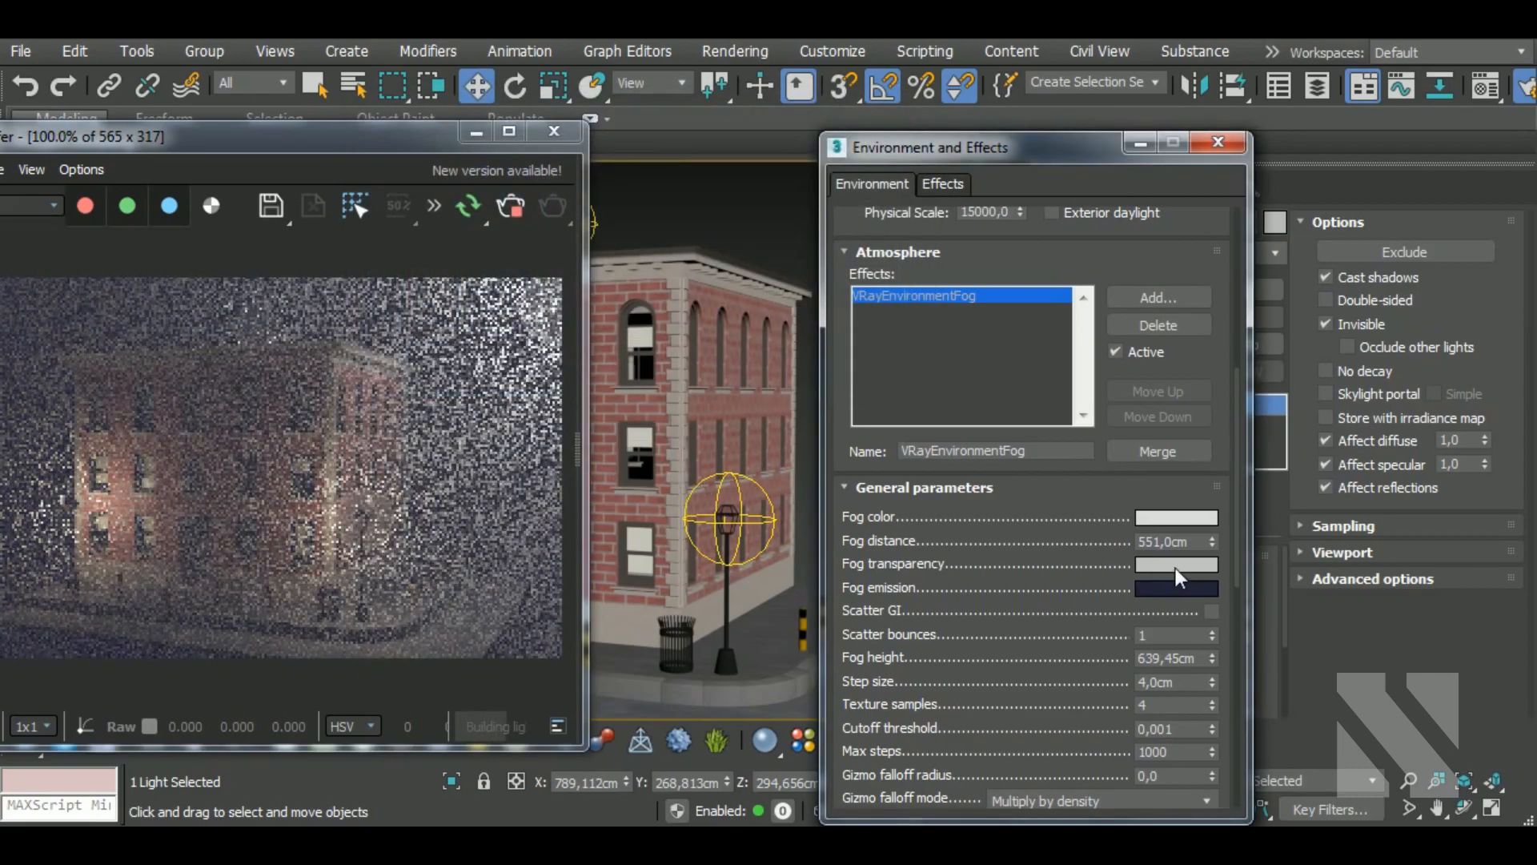
Step: Increase the fog distance to 936,7 cm and inspect the fog in the interactive preview
left_click_drag(1212, 538, 1231, 460)
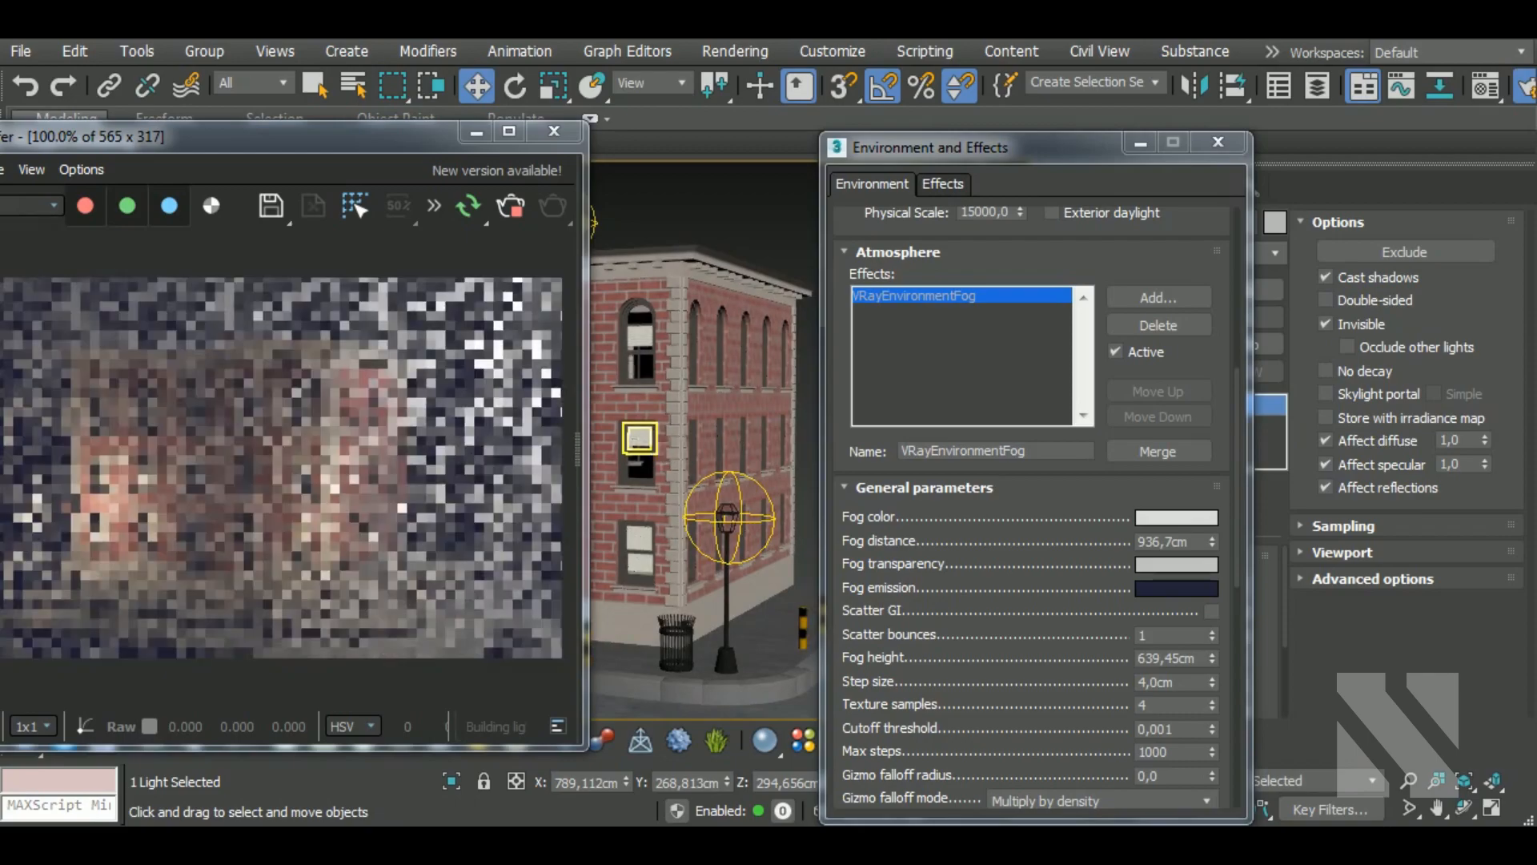
scroll(416, 536, "down", 1)
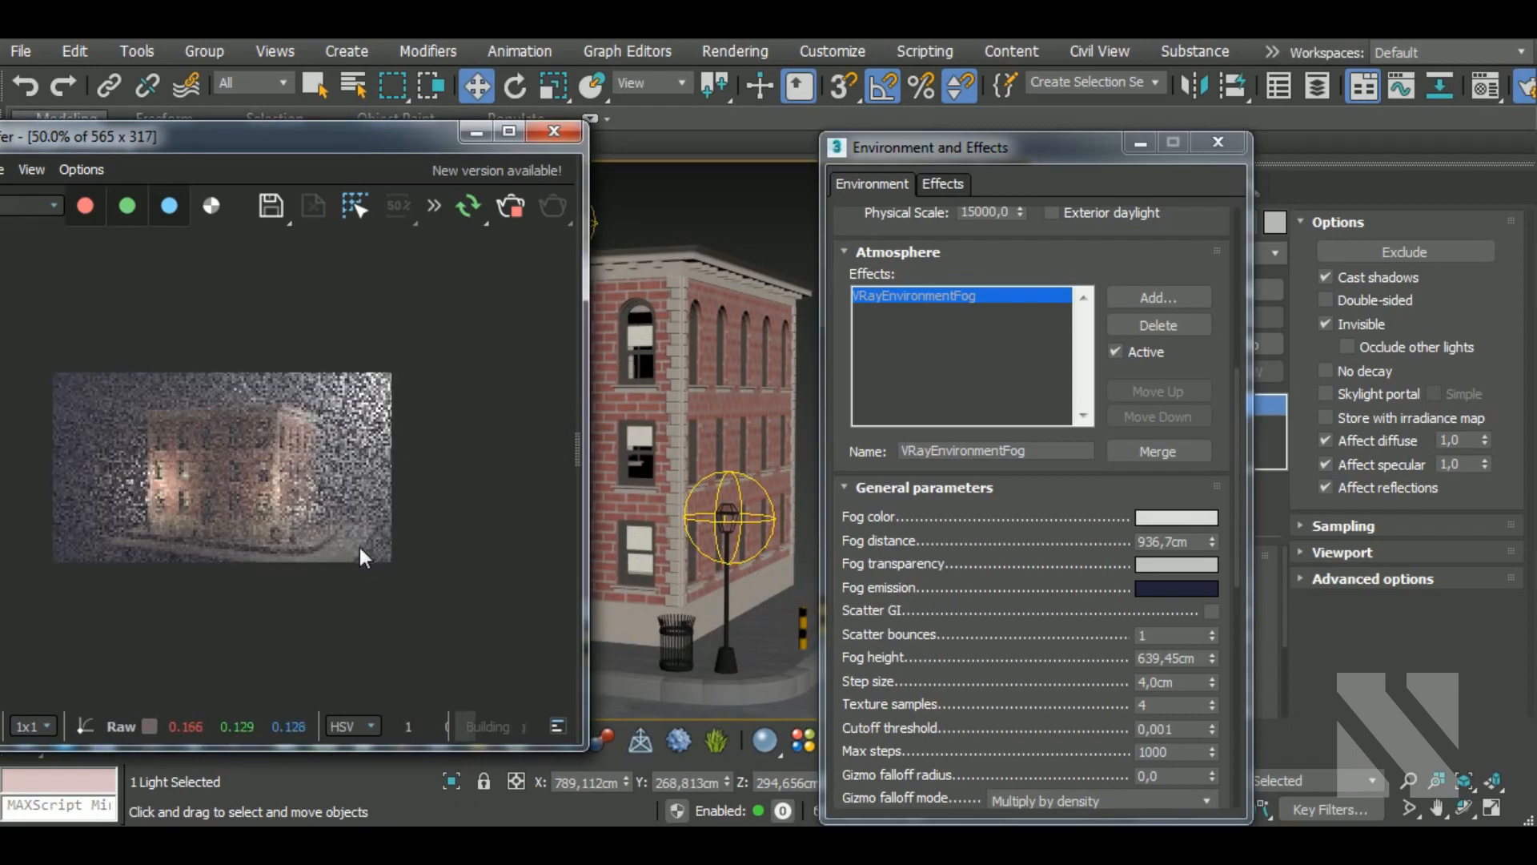
scroll(354, 519, "up", 1)
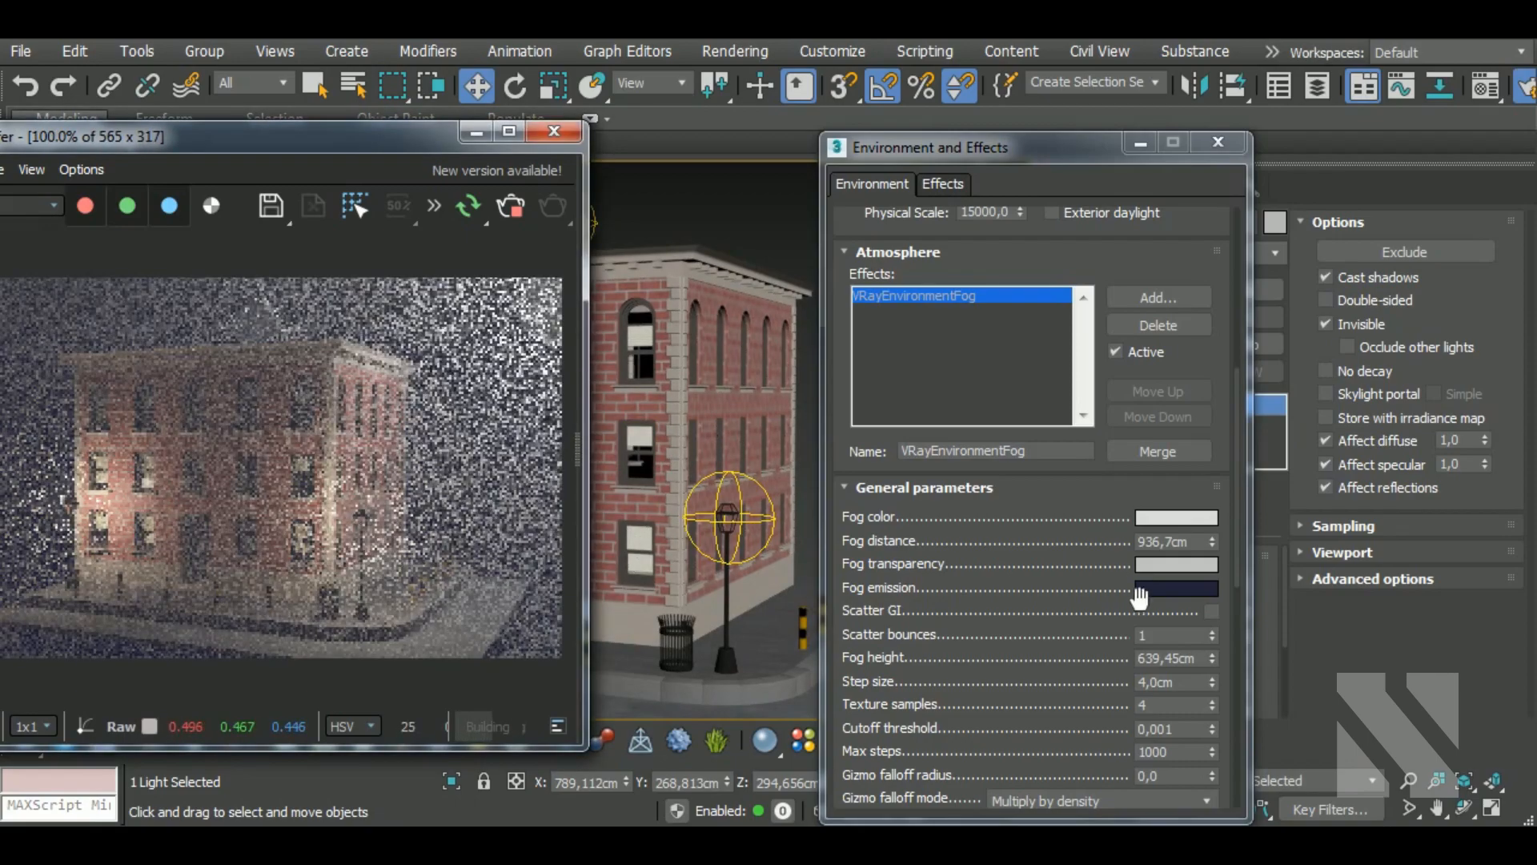
Step: Set the fog emission to a fully saturated, very dark blue with red 0, green 0 and blue 5
left_click(1138, 591)
left_click_drag(782, 256, 839, 256)
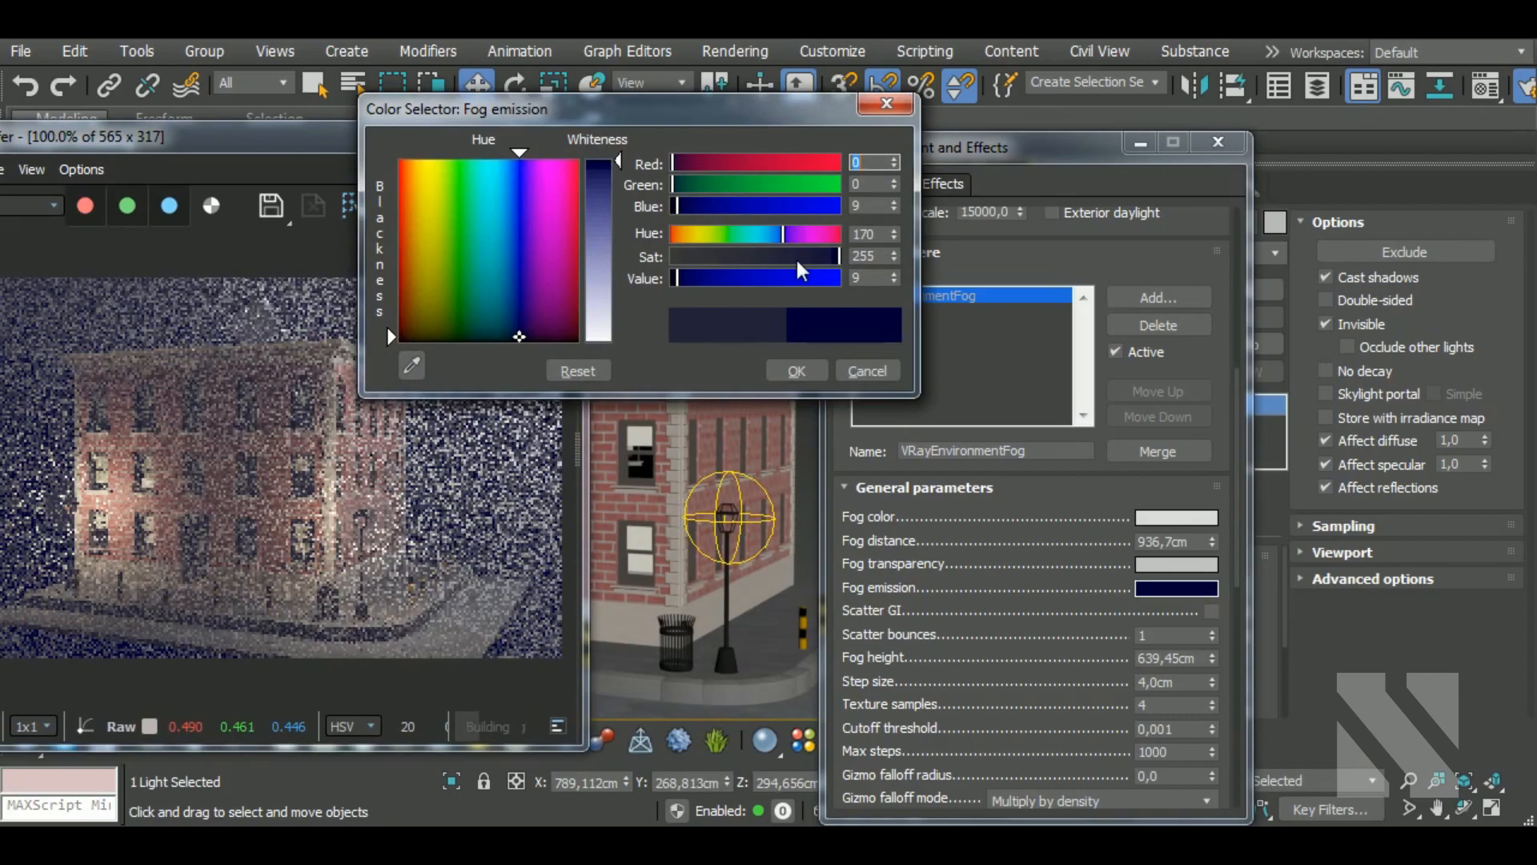
left_click_drag(680, 279, 675, 278)
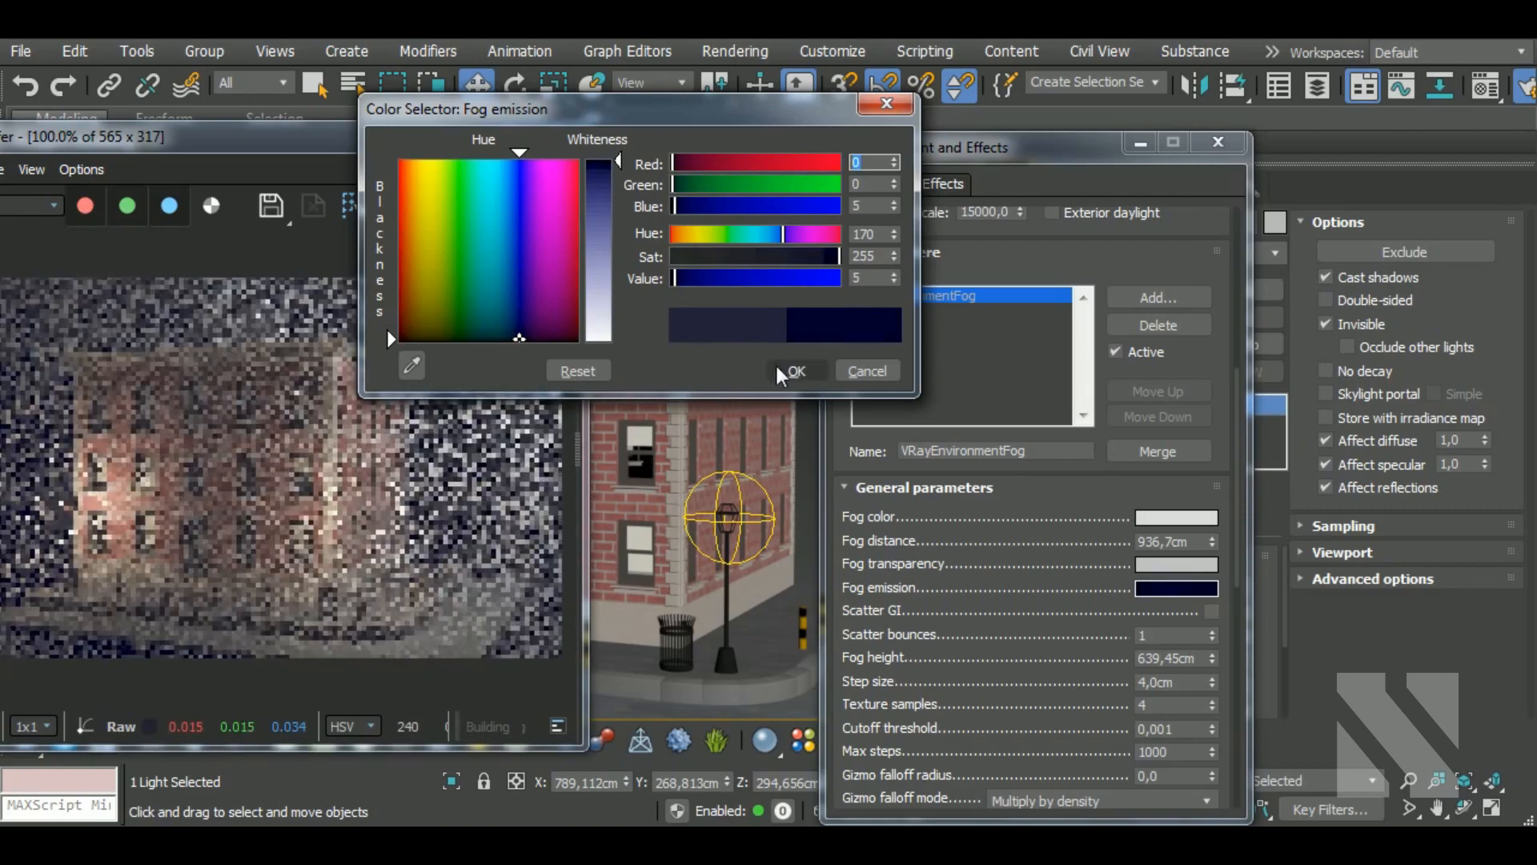
left_click(785, 372)
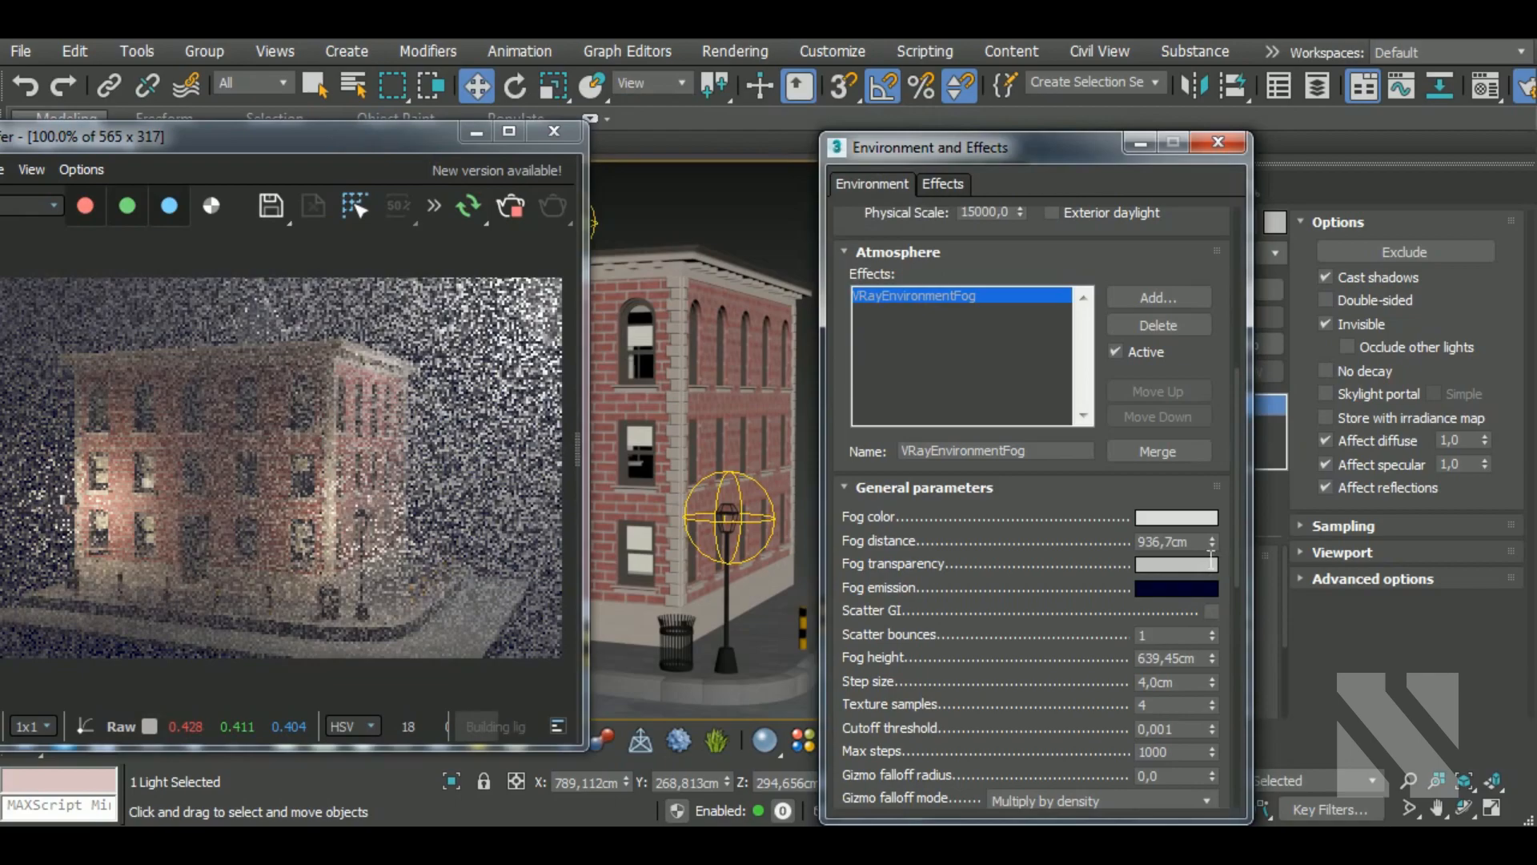
Step: Try higher and lower fog distances against the preview and set the distance to 496,213 cm
left_click_drag(1212, 538, 1226, 404)
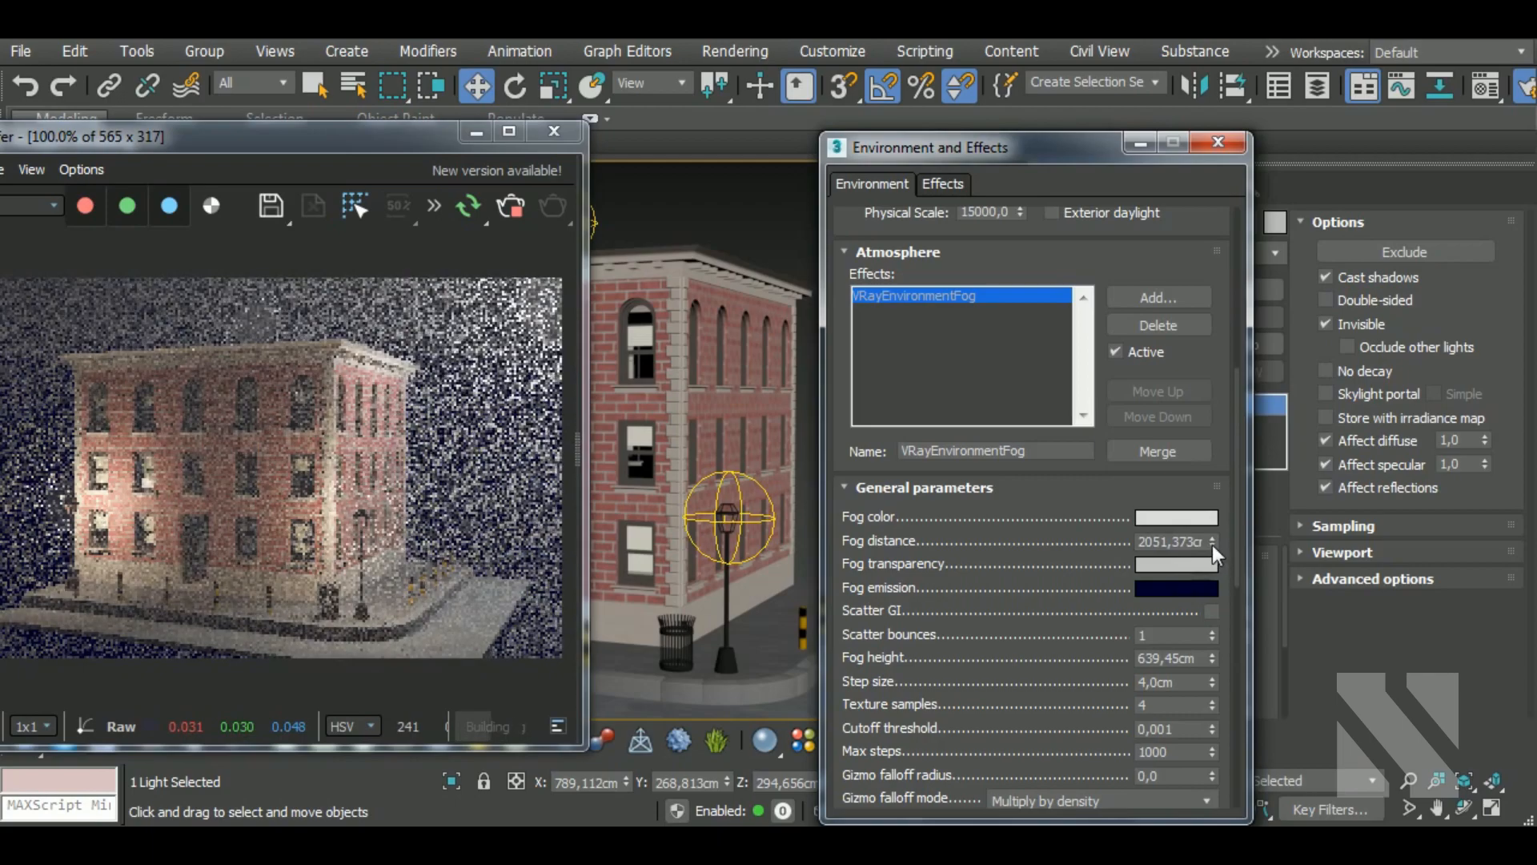
left_click_drag(1212, 544, 1234, 606)
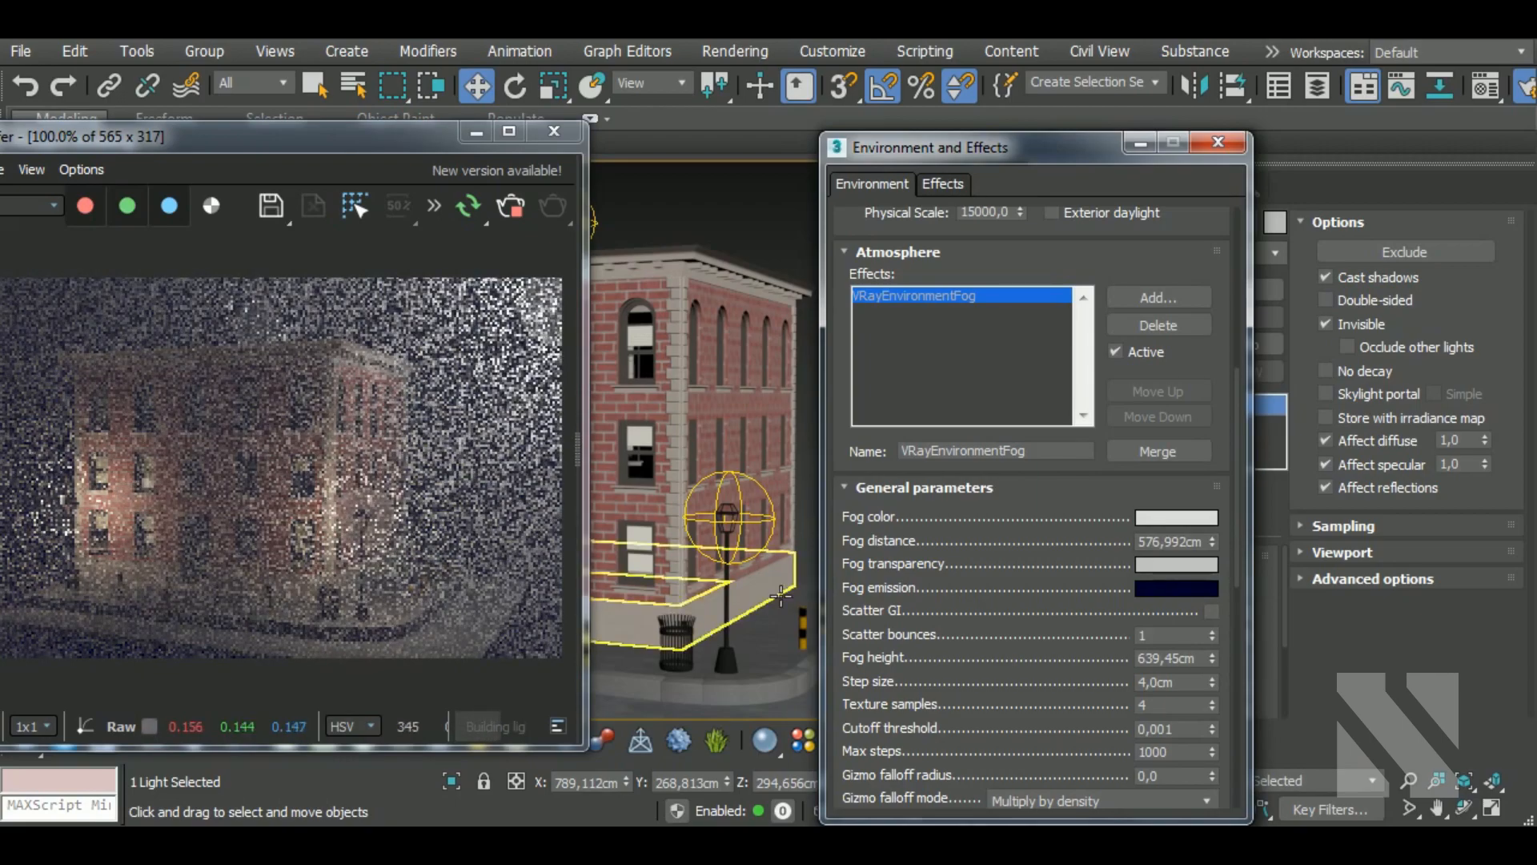
left_click(434, 532)
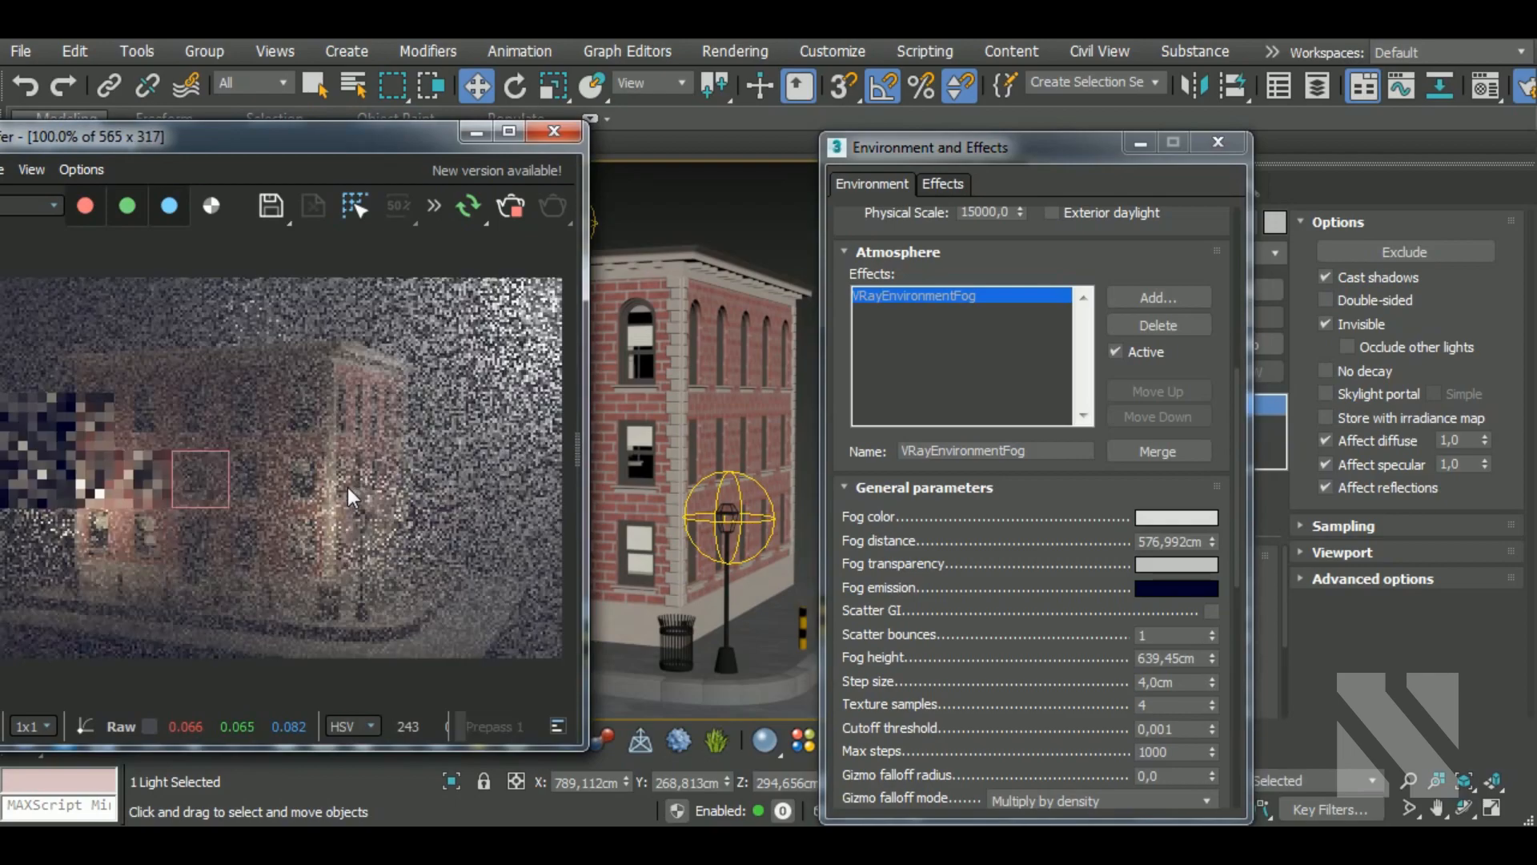
left_click_drag(1214, 541, 1219, 568)
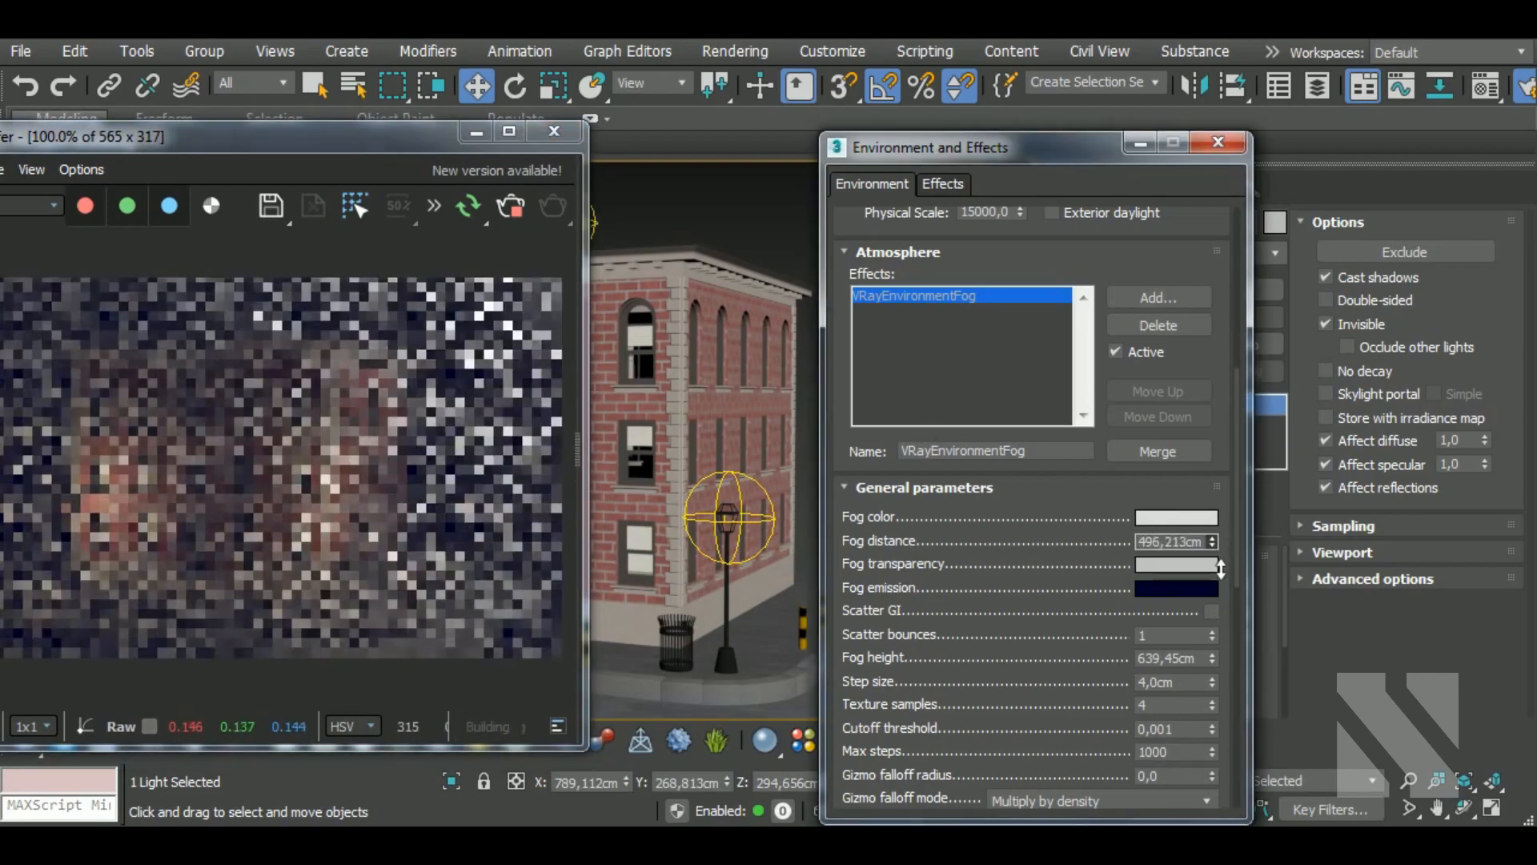
left_click(399, 481)
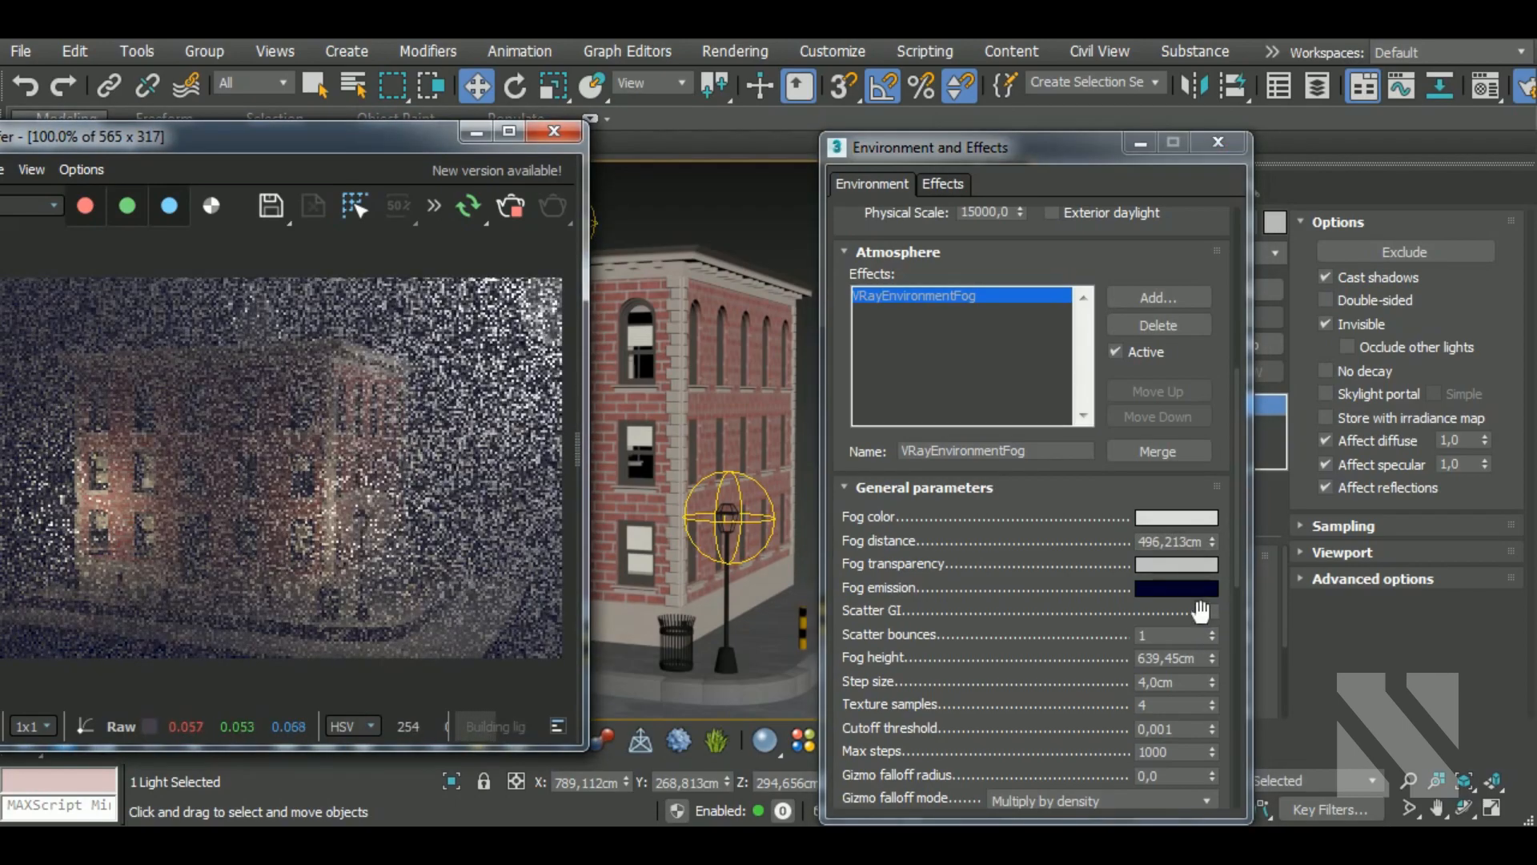
Step: Set the fog emission color to pure black with RGB values of 0
left_click(1176, 588)
left_click_drag(480, 303, 398, 344)
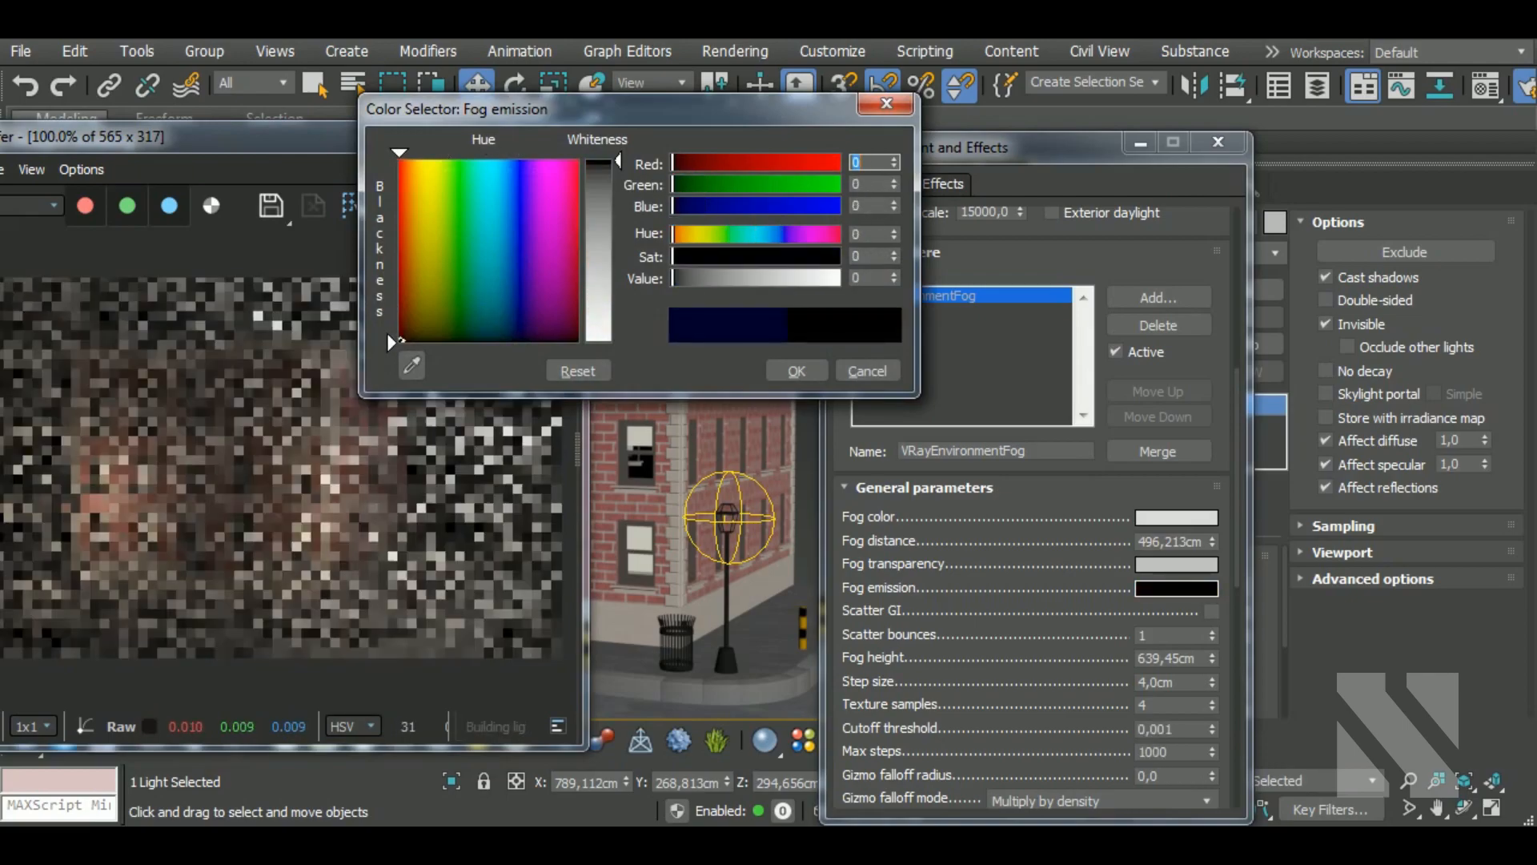
left_click(783, 371)
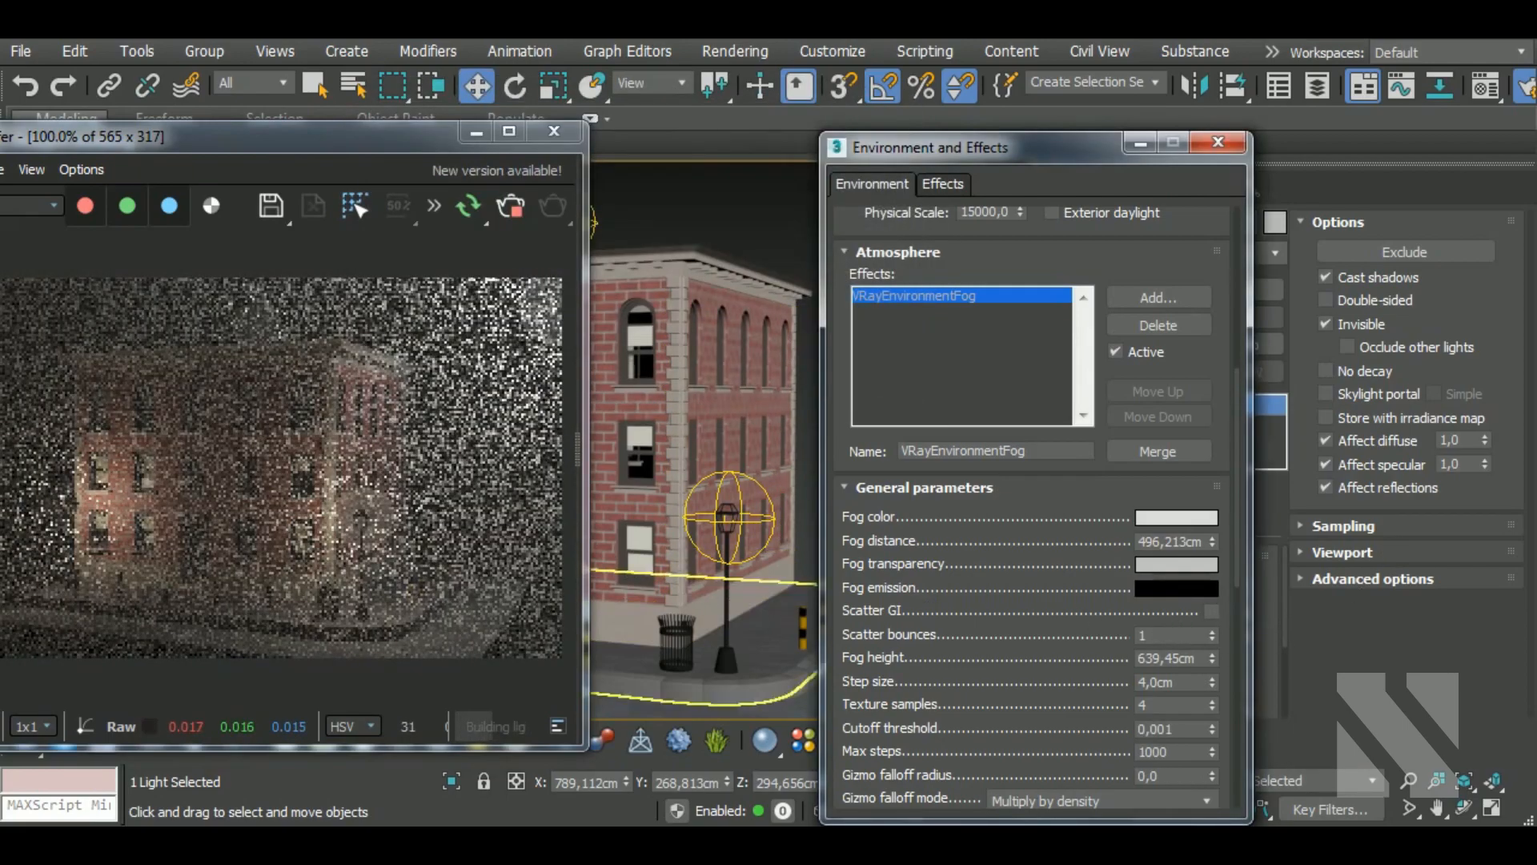
Step: Minimize the environment settings, show the safe frame in the perspective view and frame the building inside it
left_click(1146, 149)
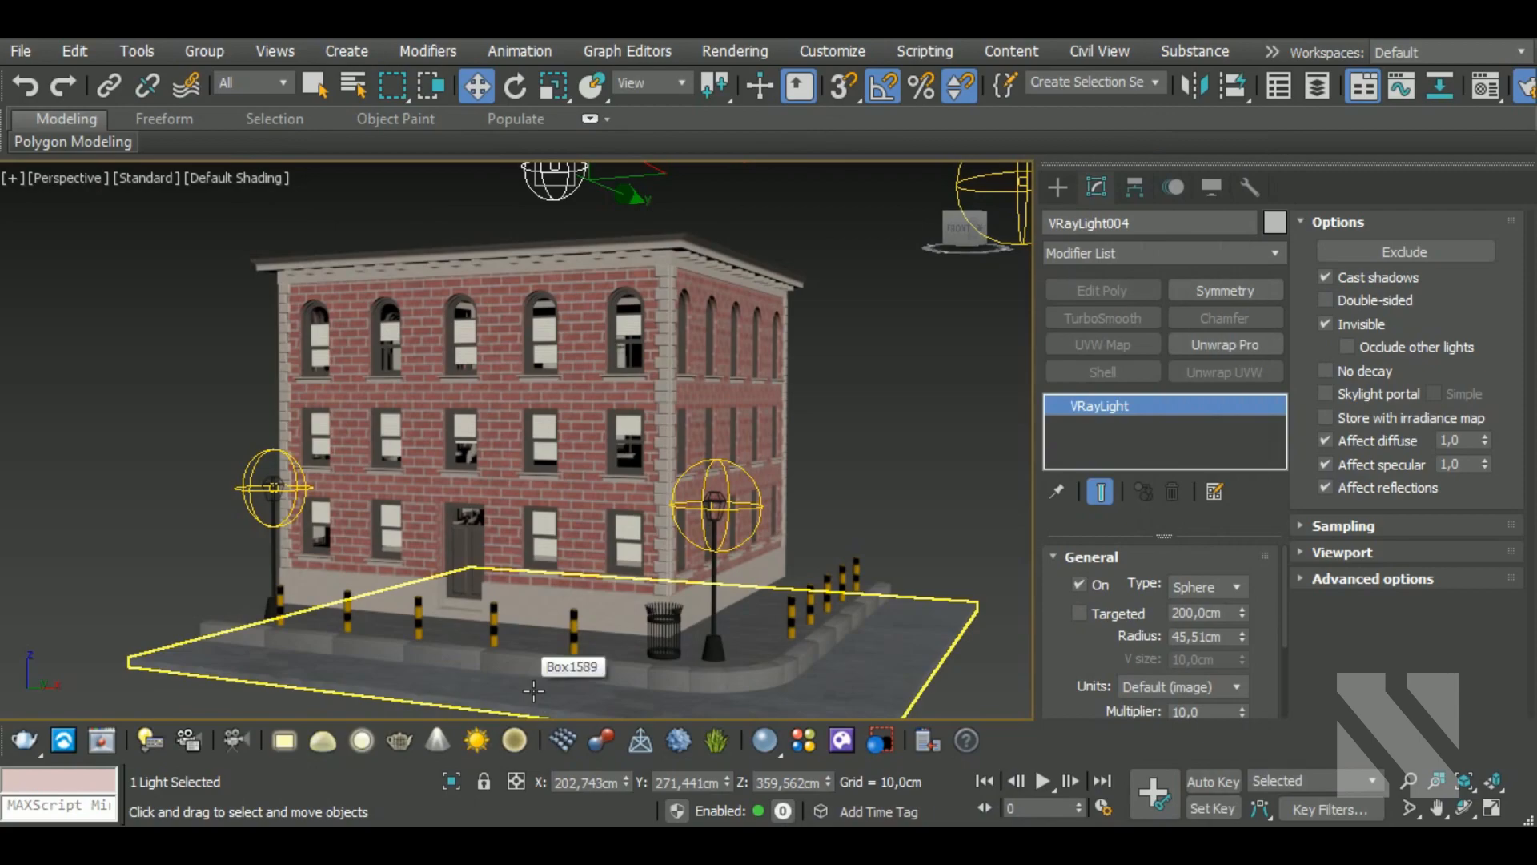
key("shift+f")
middle_click_drag(534, 690, 524, 666)
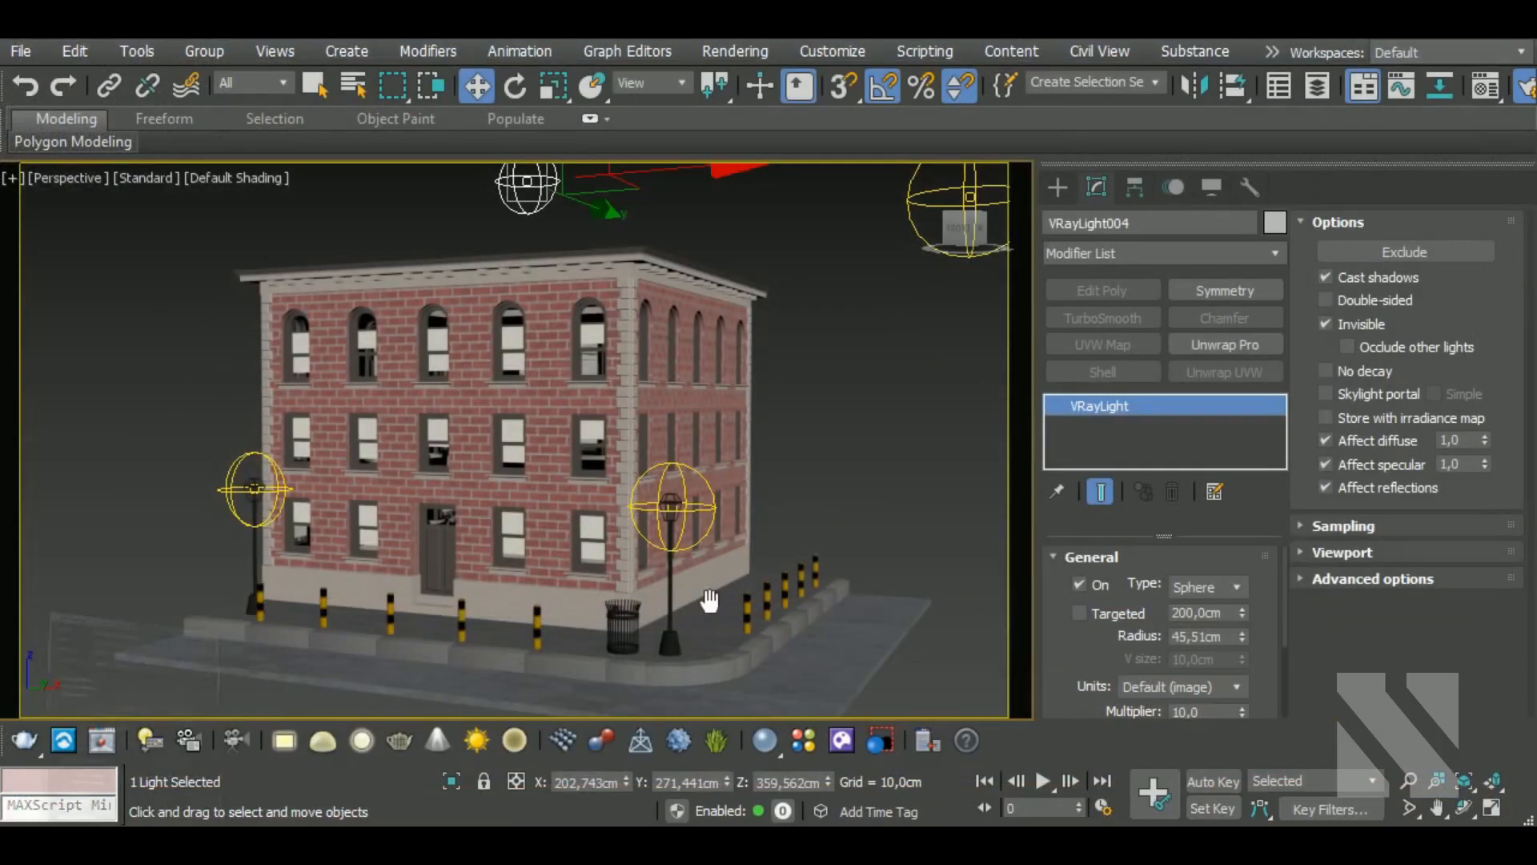
Step: Set the V-Ray color mapping type to Reinhard and review the output size and global illumination settings
key("F10")
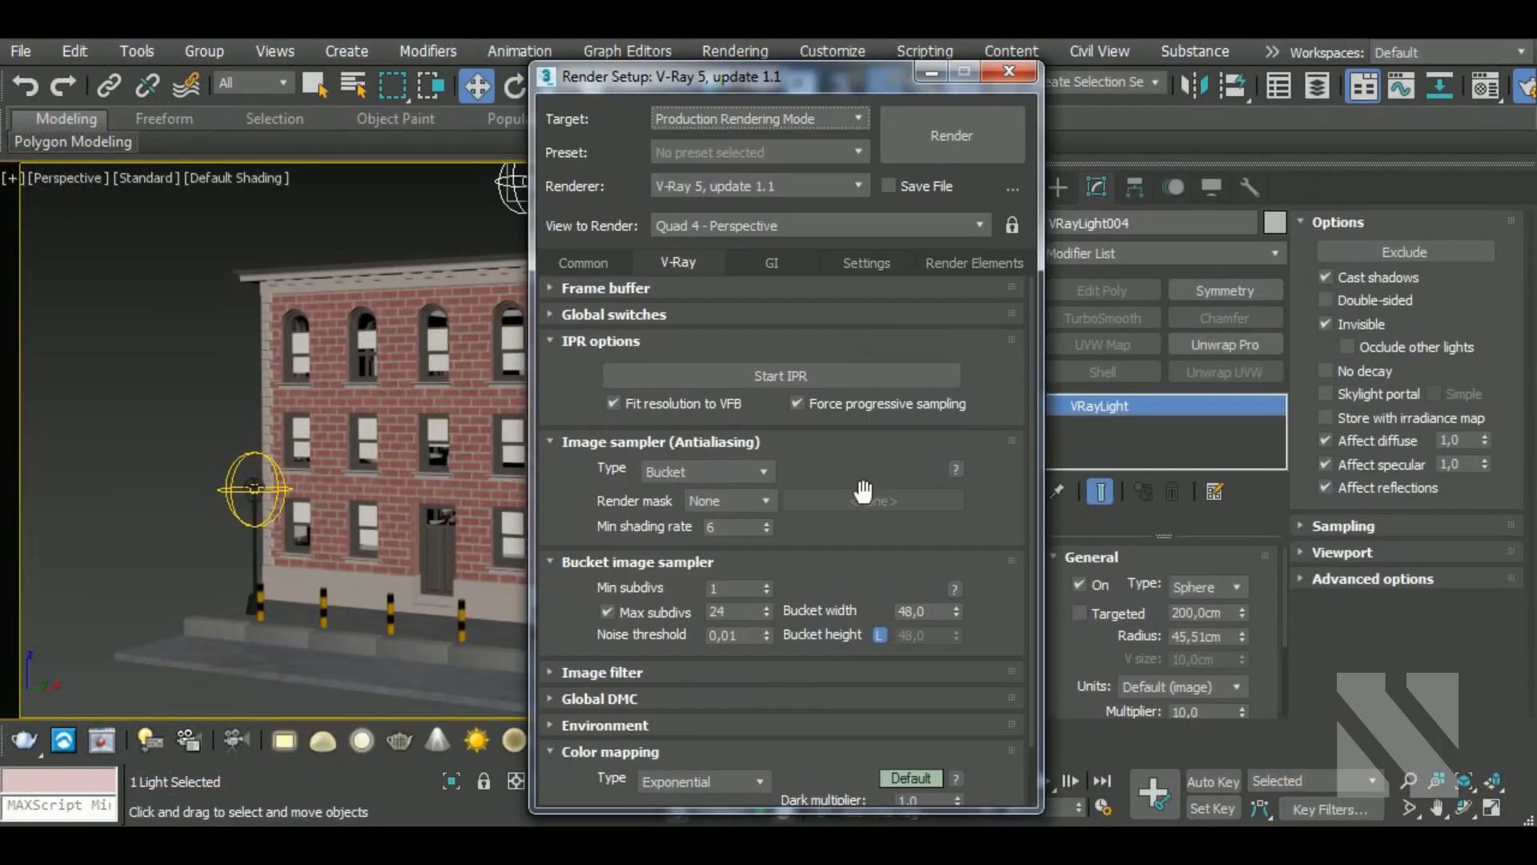
left_click(601, 263)
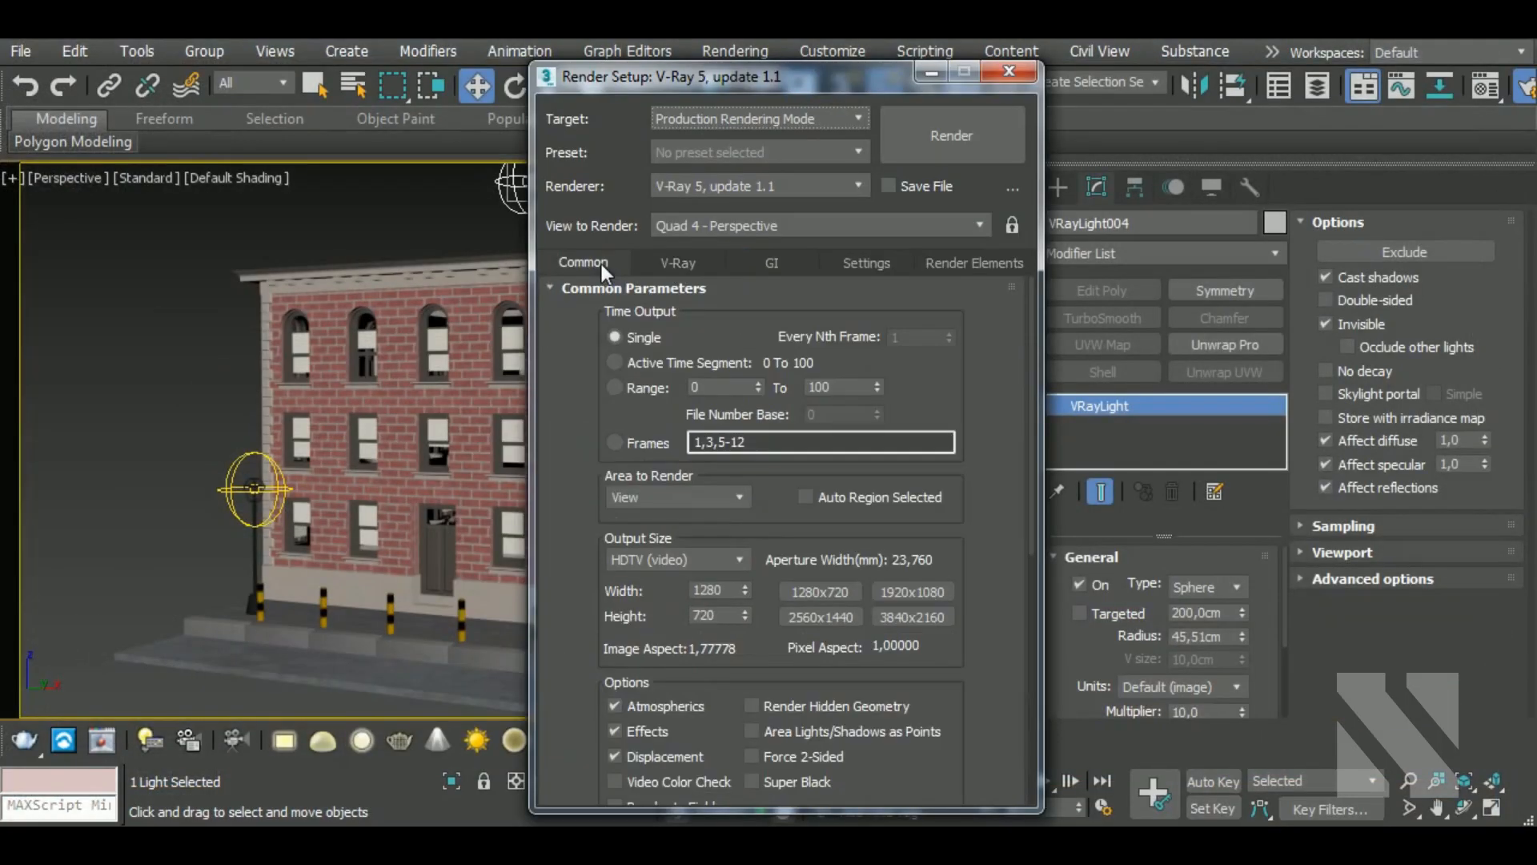
left_click(680, 265)
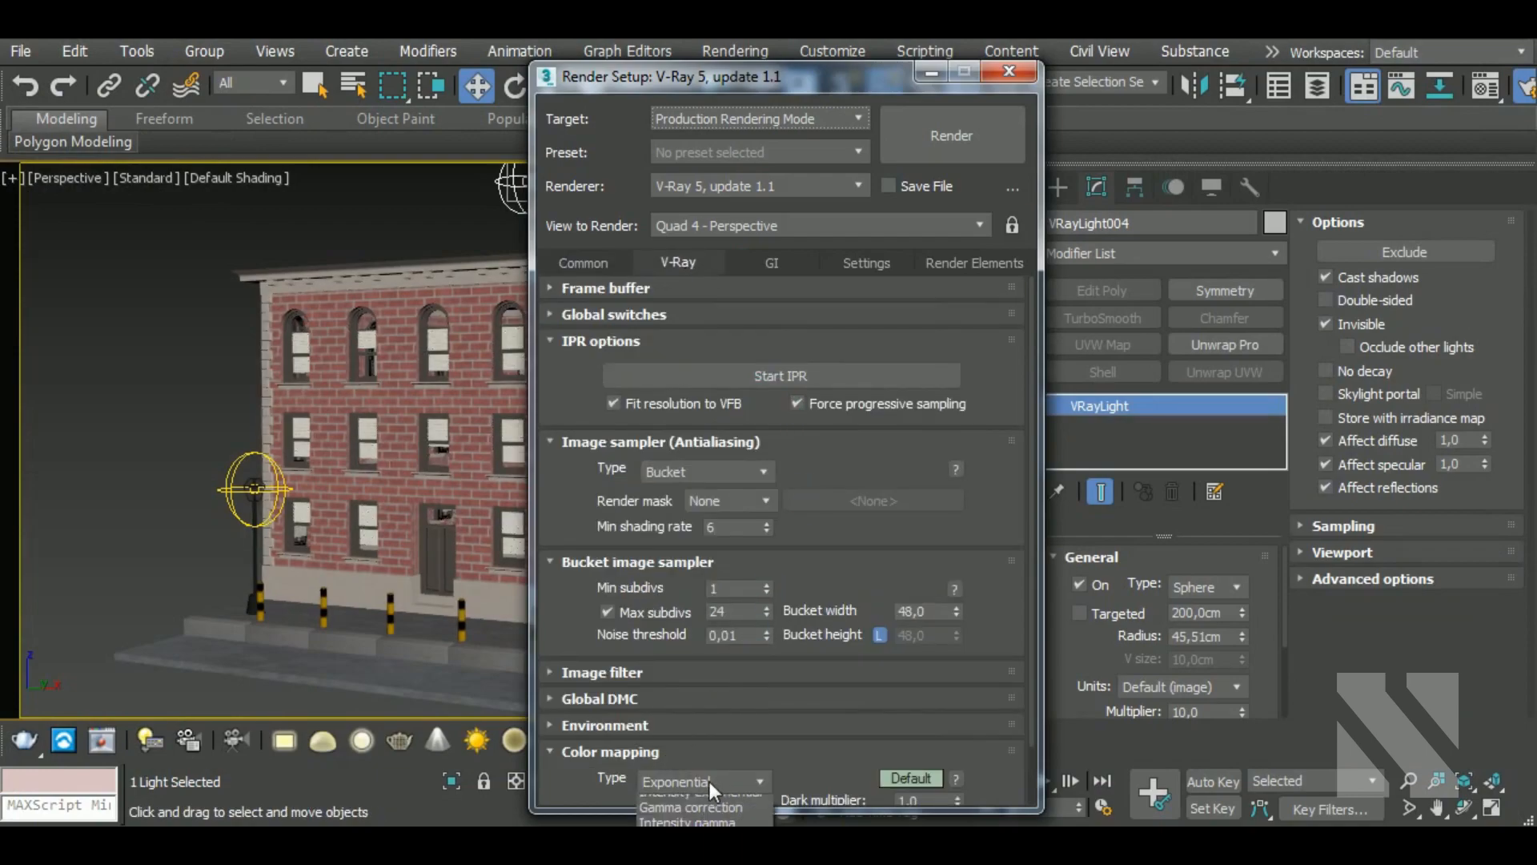
left_click(679, 864)
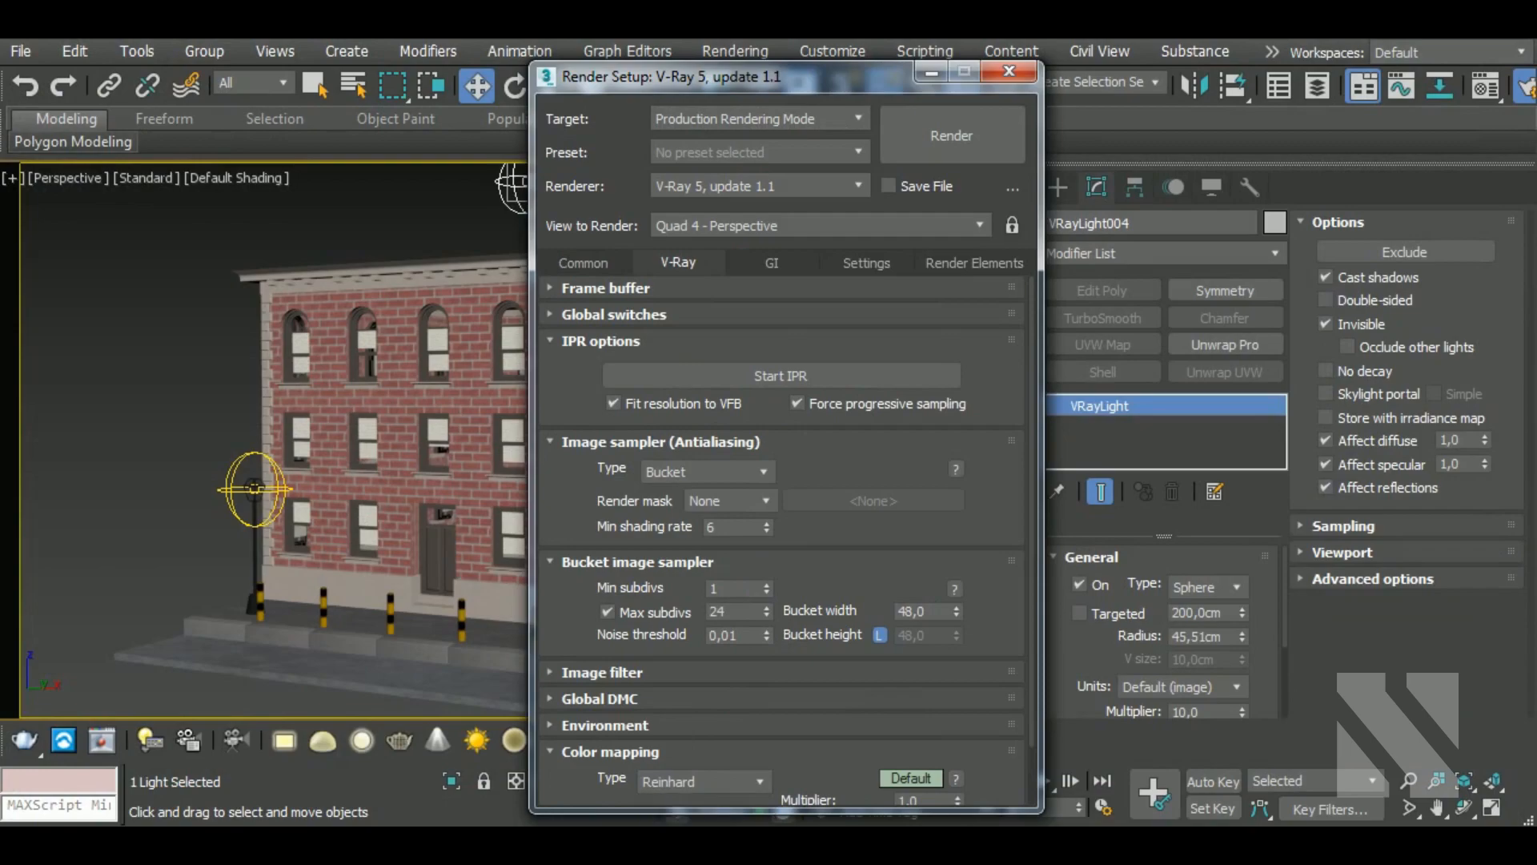
left_click(768, 264)
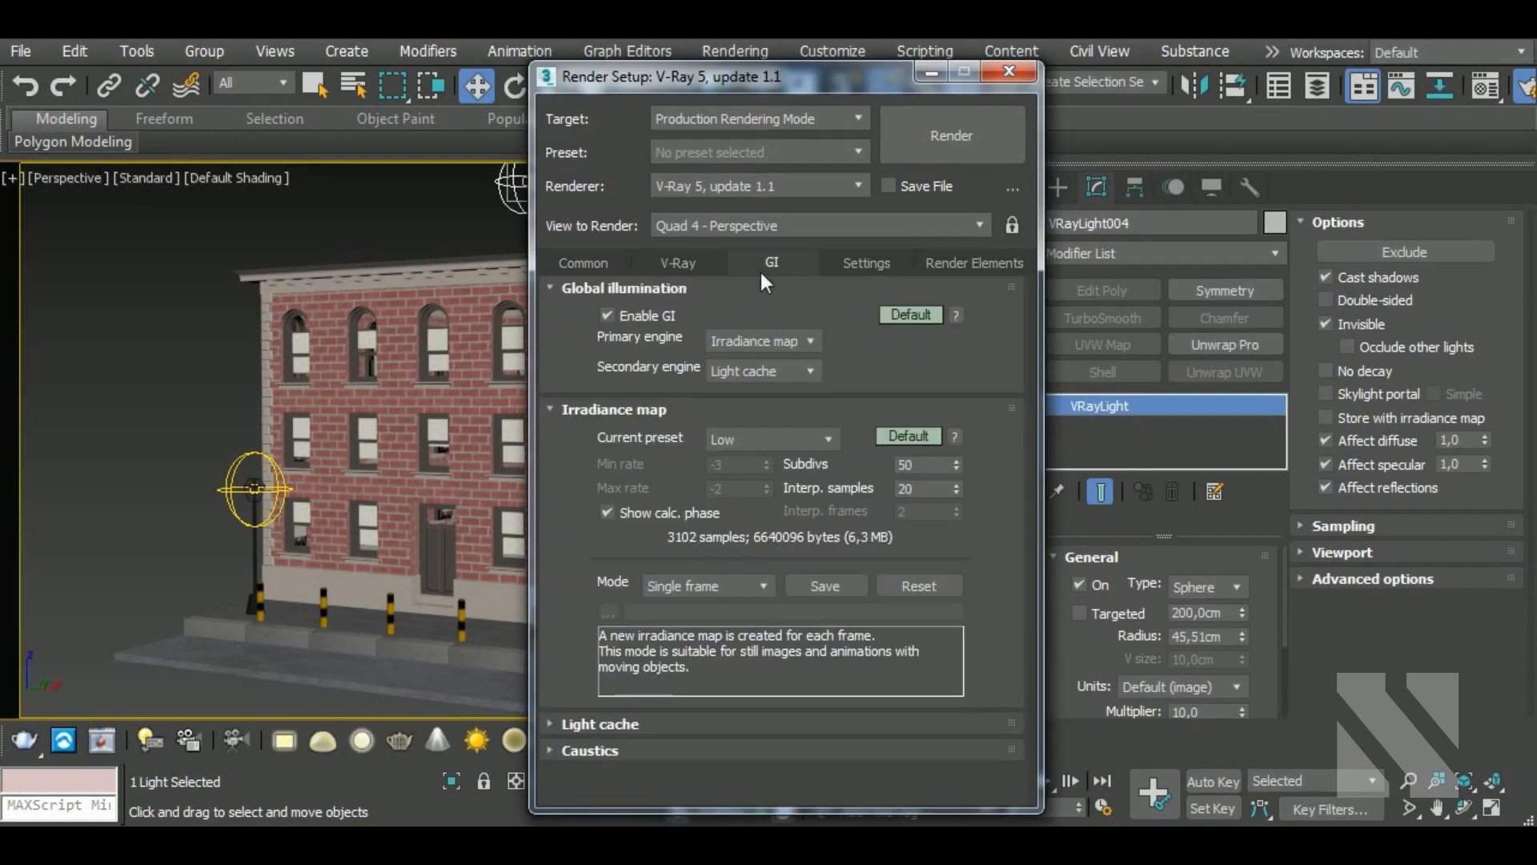
left_click(685, 265)
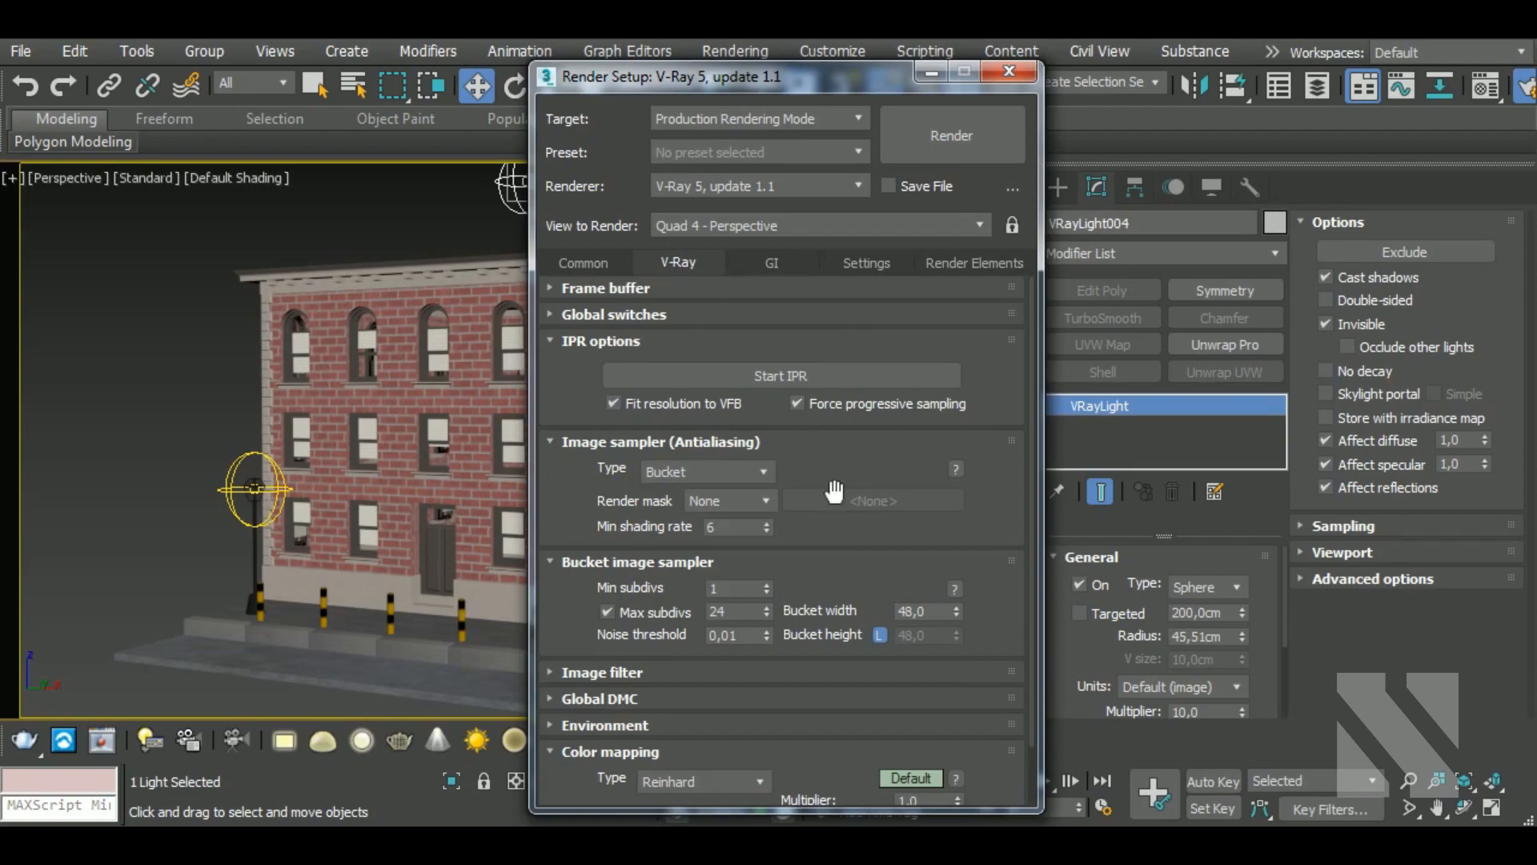
left_click(582, 265)
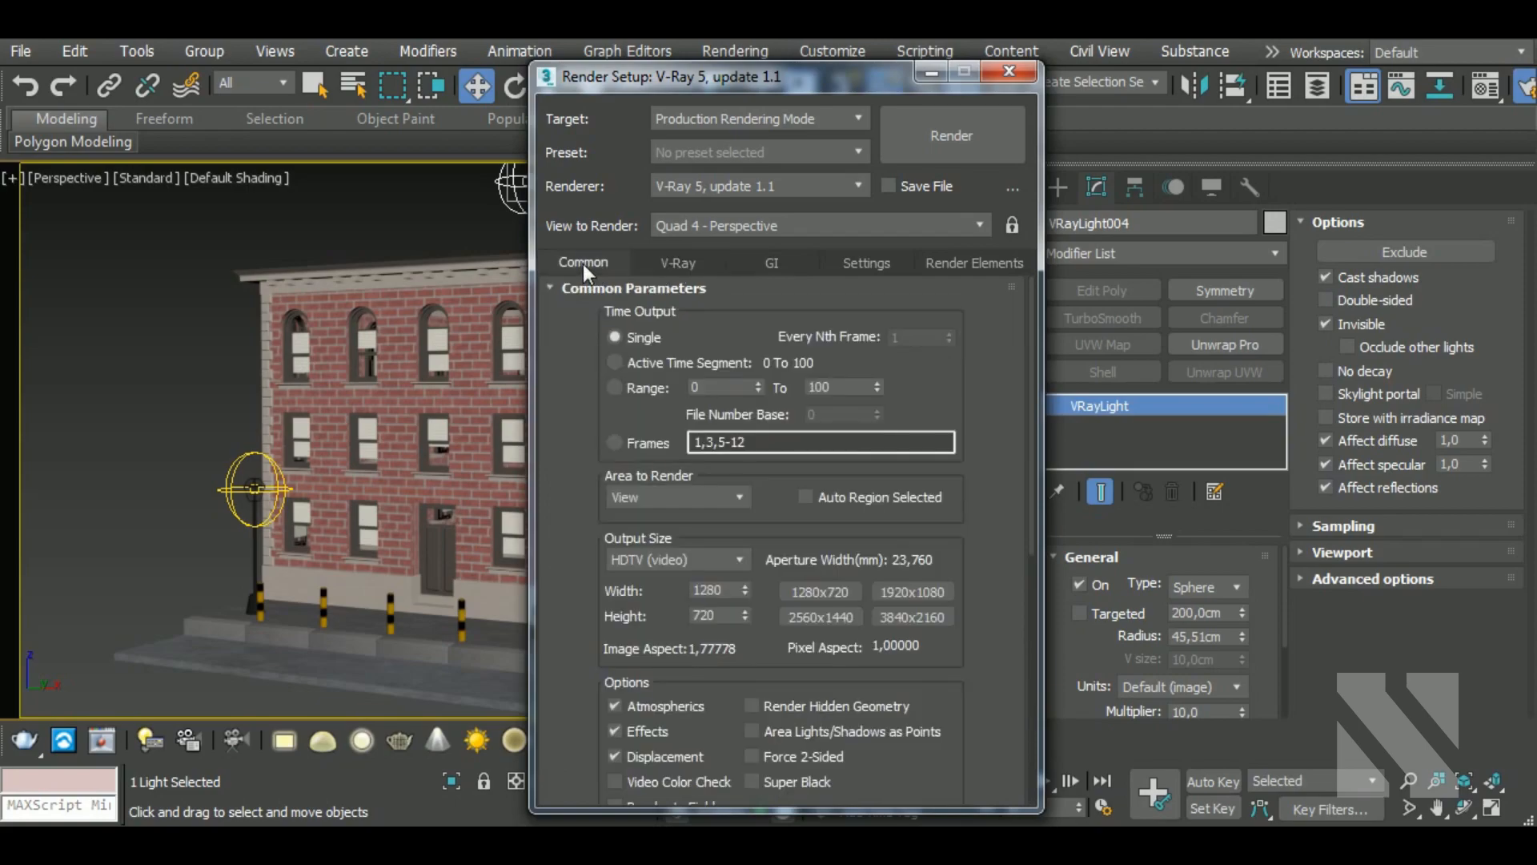
left_click(691, 262)
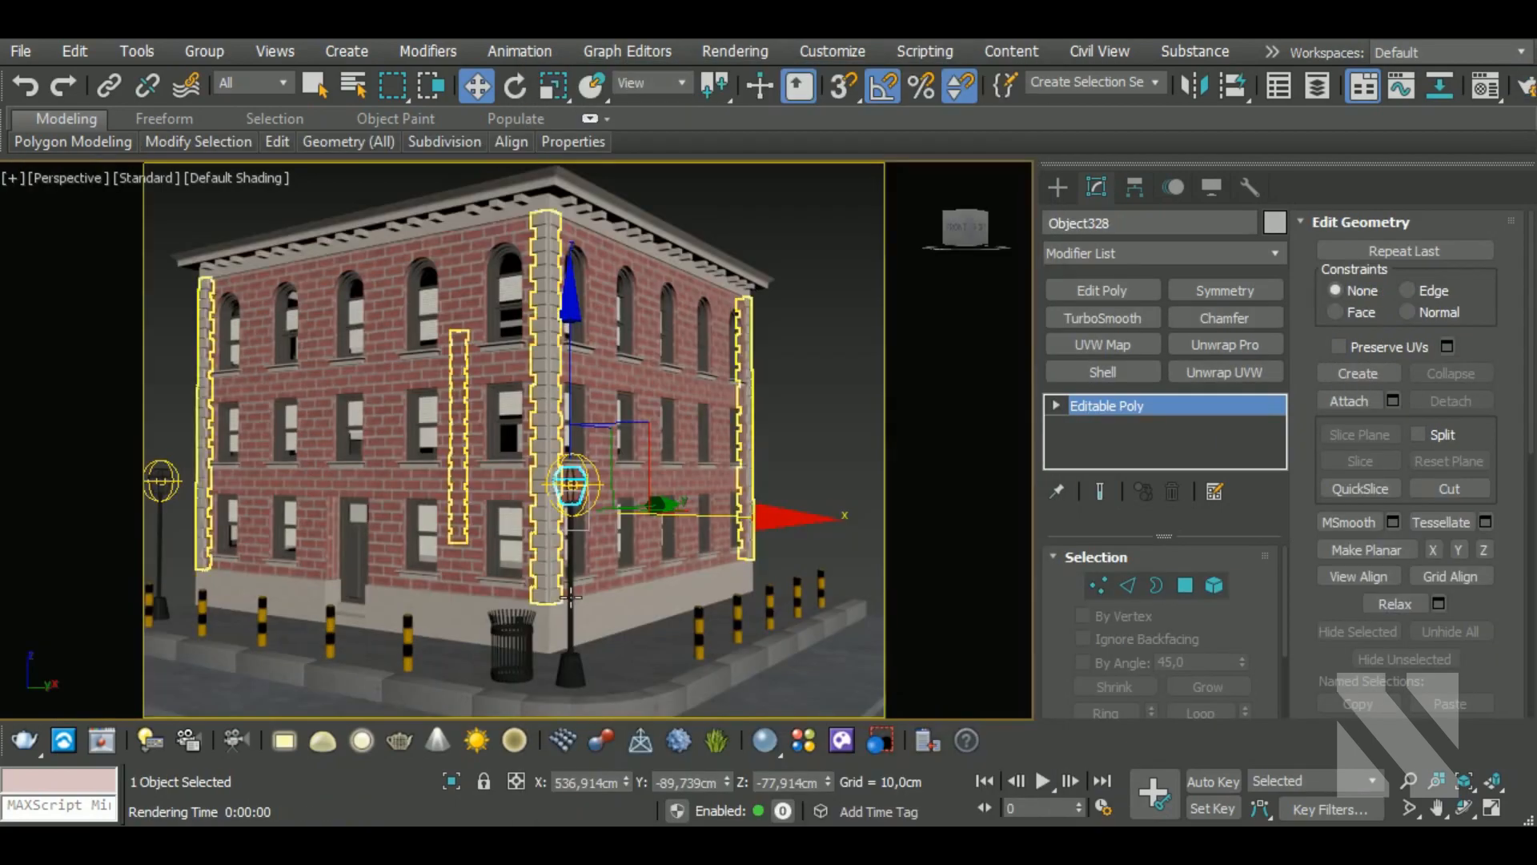
Step: Select an empty material slot for the street lamp's glass and open the Emissive category of the V-Ray material library
scroll(671, 501, "up", 6)
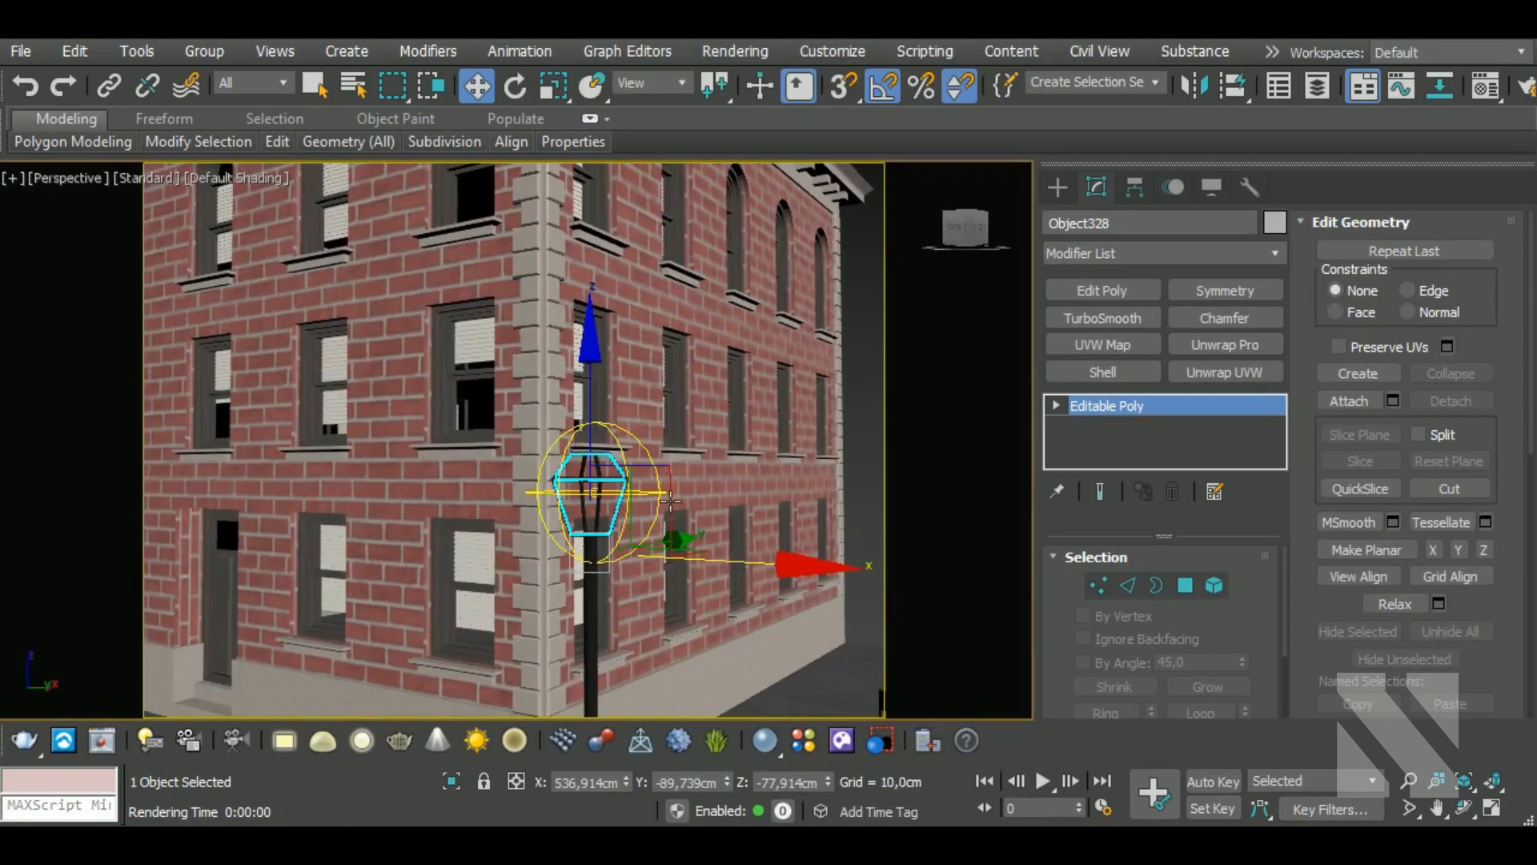
key("m")
left_click(977, 284)
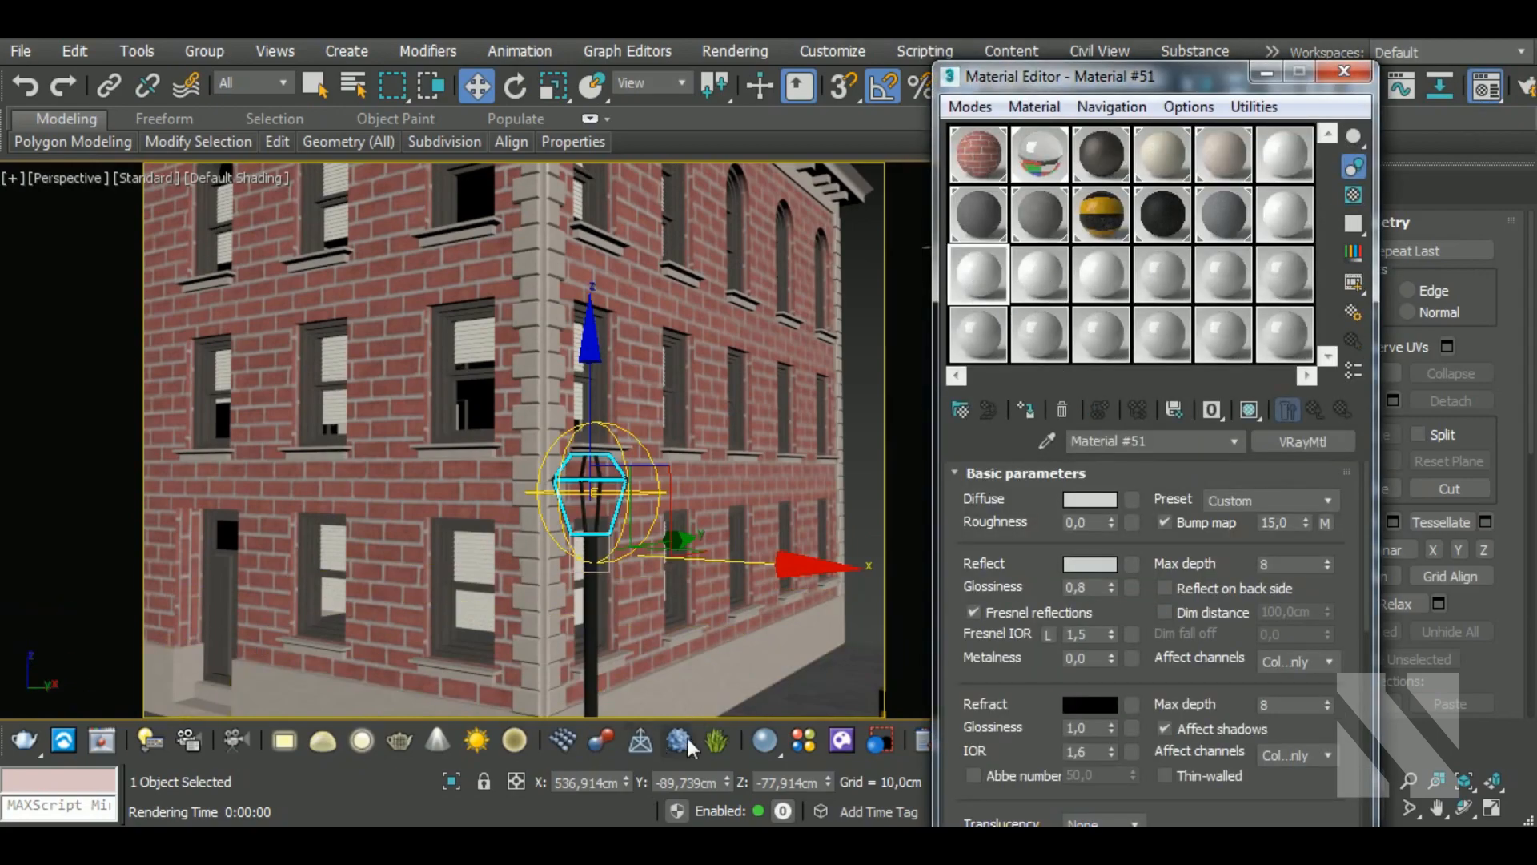
left_click(803, 736)
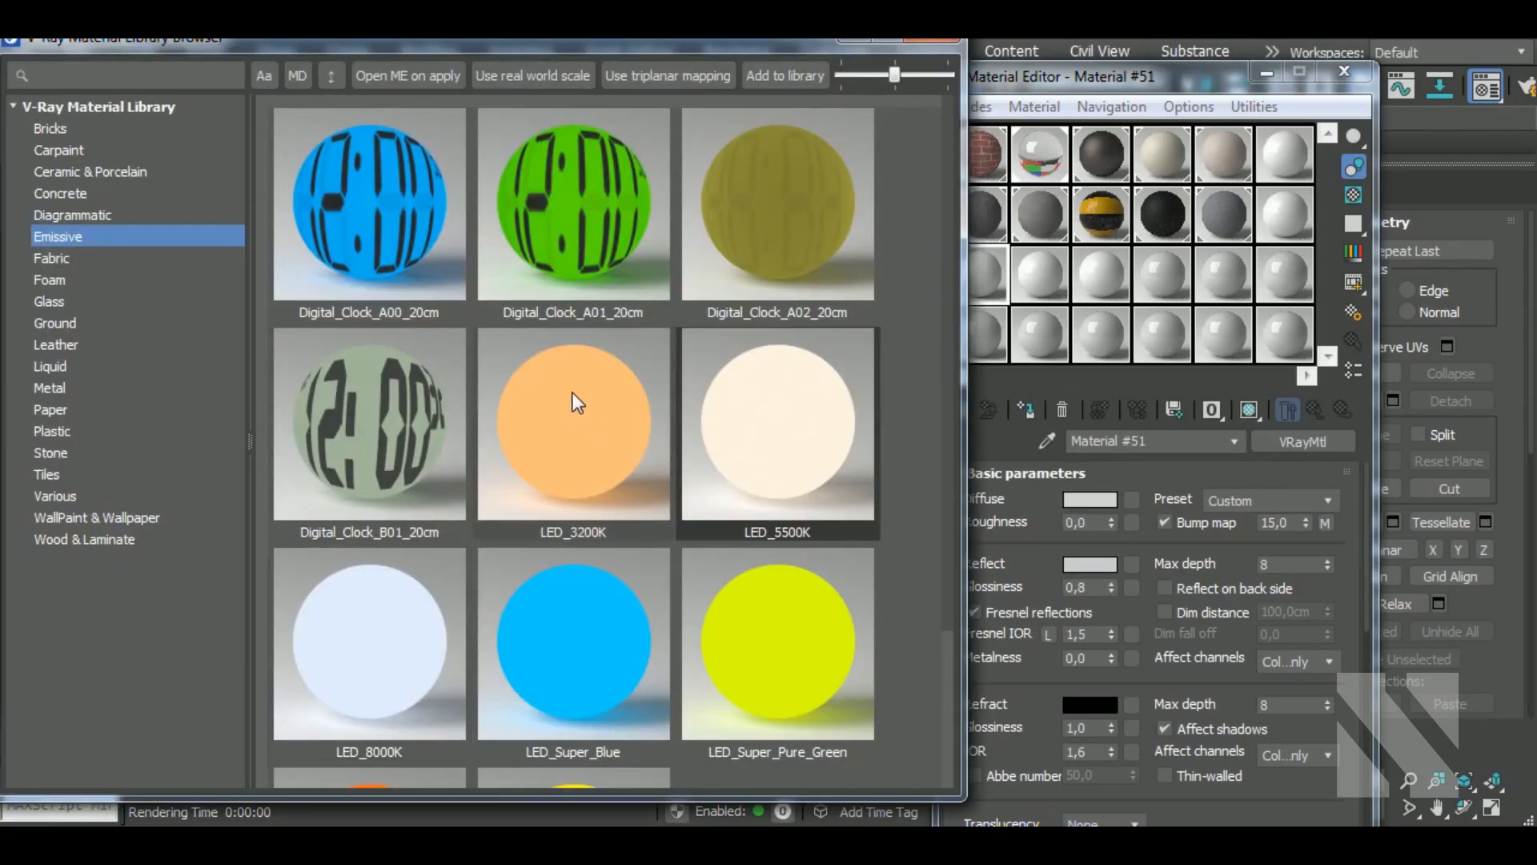
Step: Load the LED_Super_Yellow material into the empty slot and assign it to the selected lamp glass
scroll(592, 548, "down", 3)
scroll(592, 546, "up", 3)
scroll(592, 546, "down", 3)
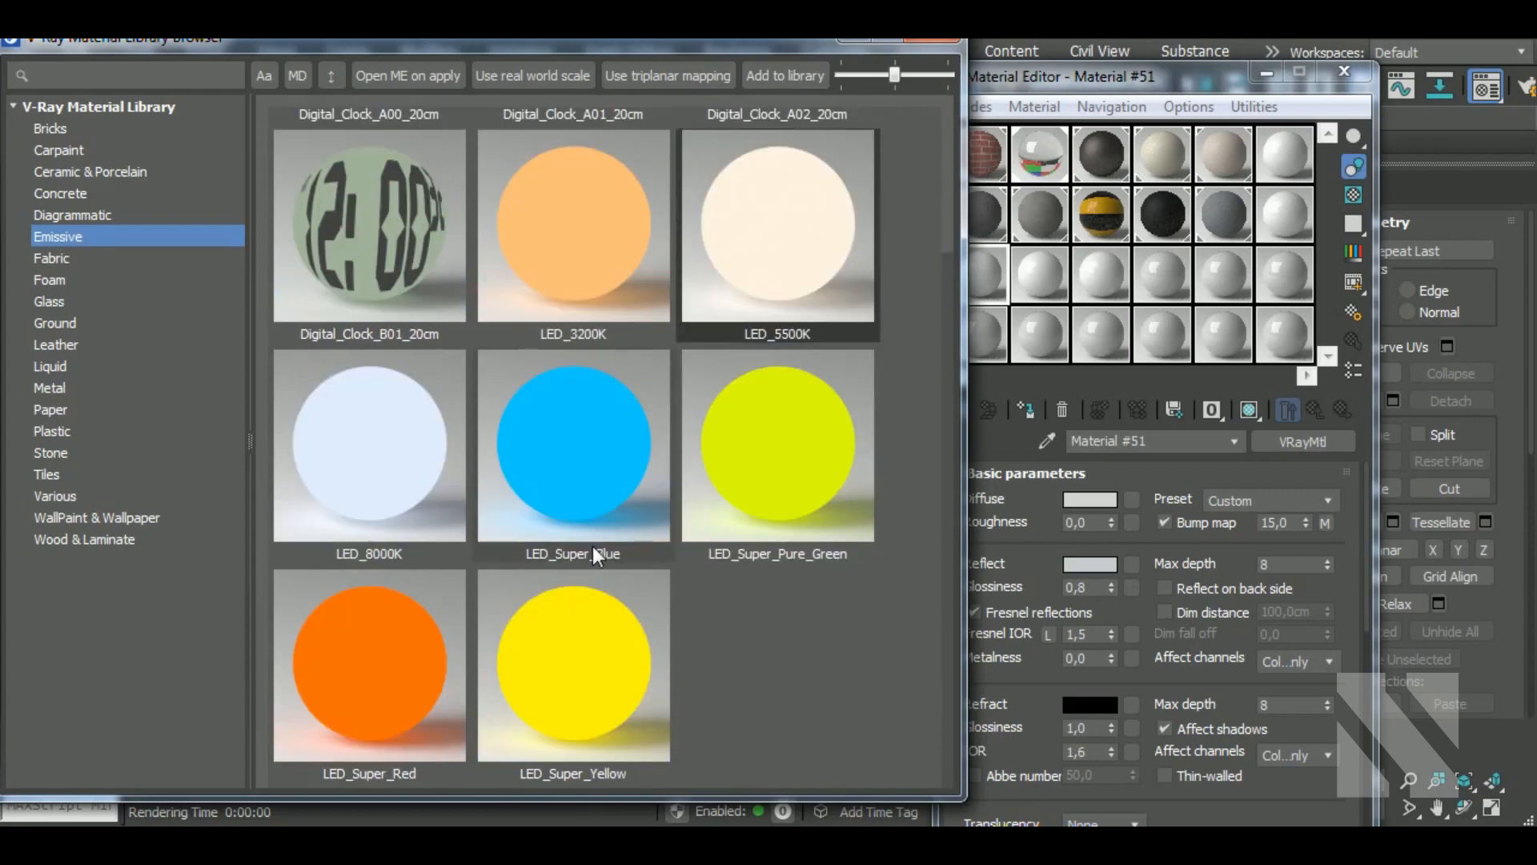
right_click(570, 636)
left_click(593, 685)
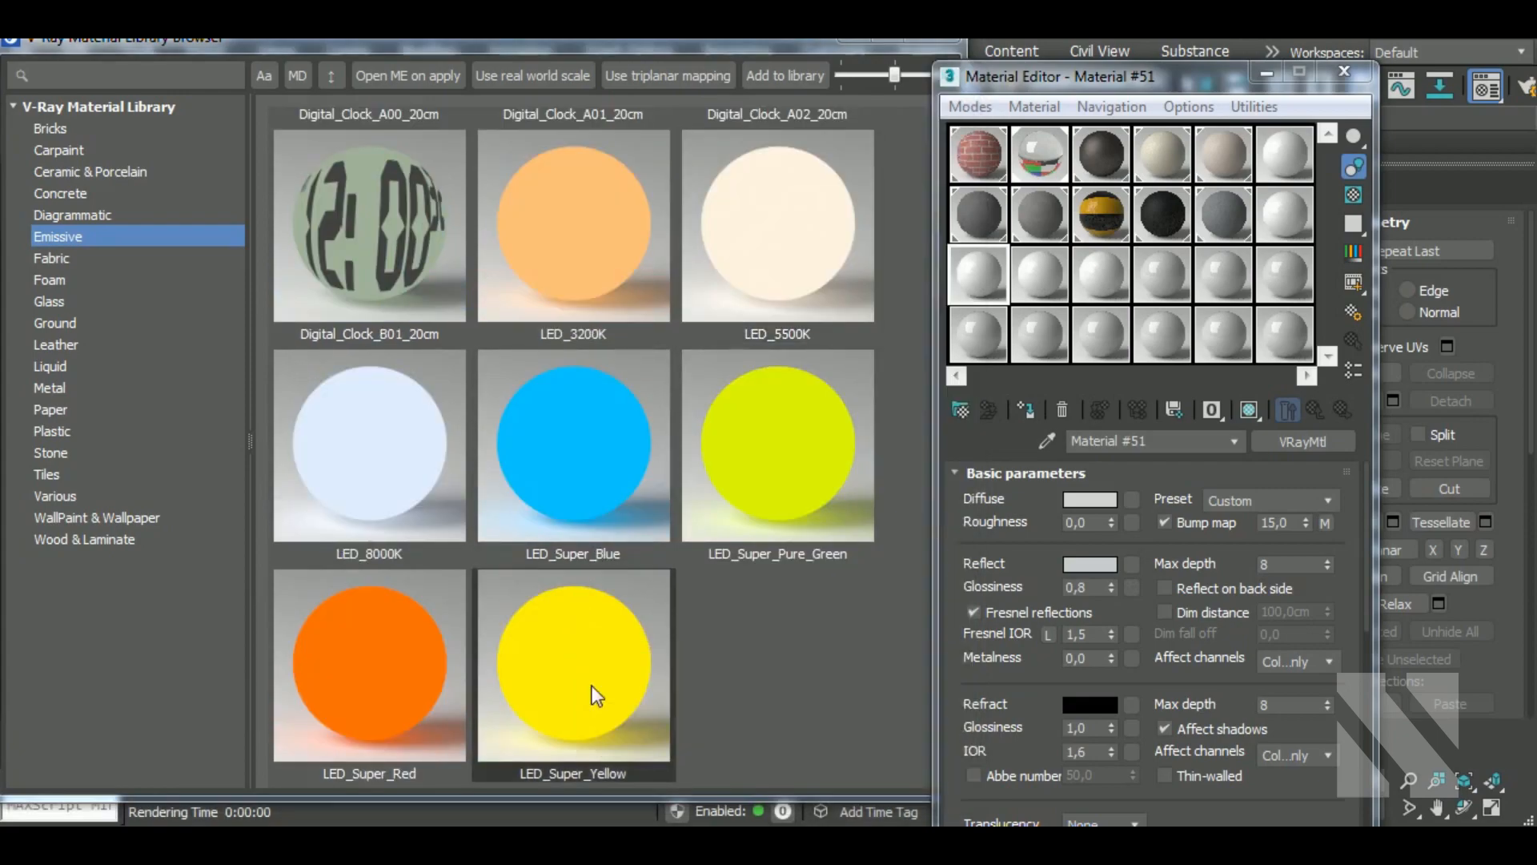
left_click(863, 42)
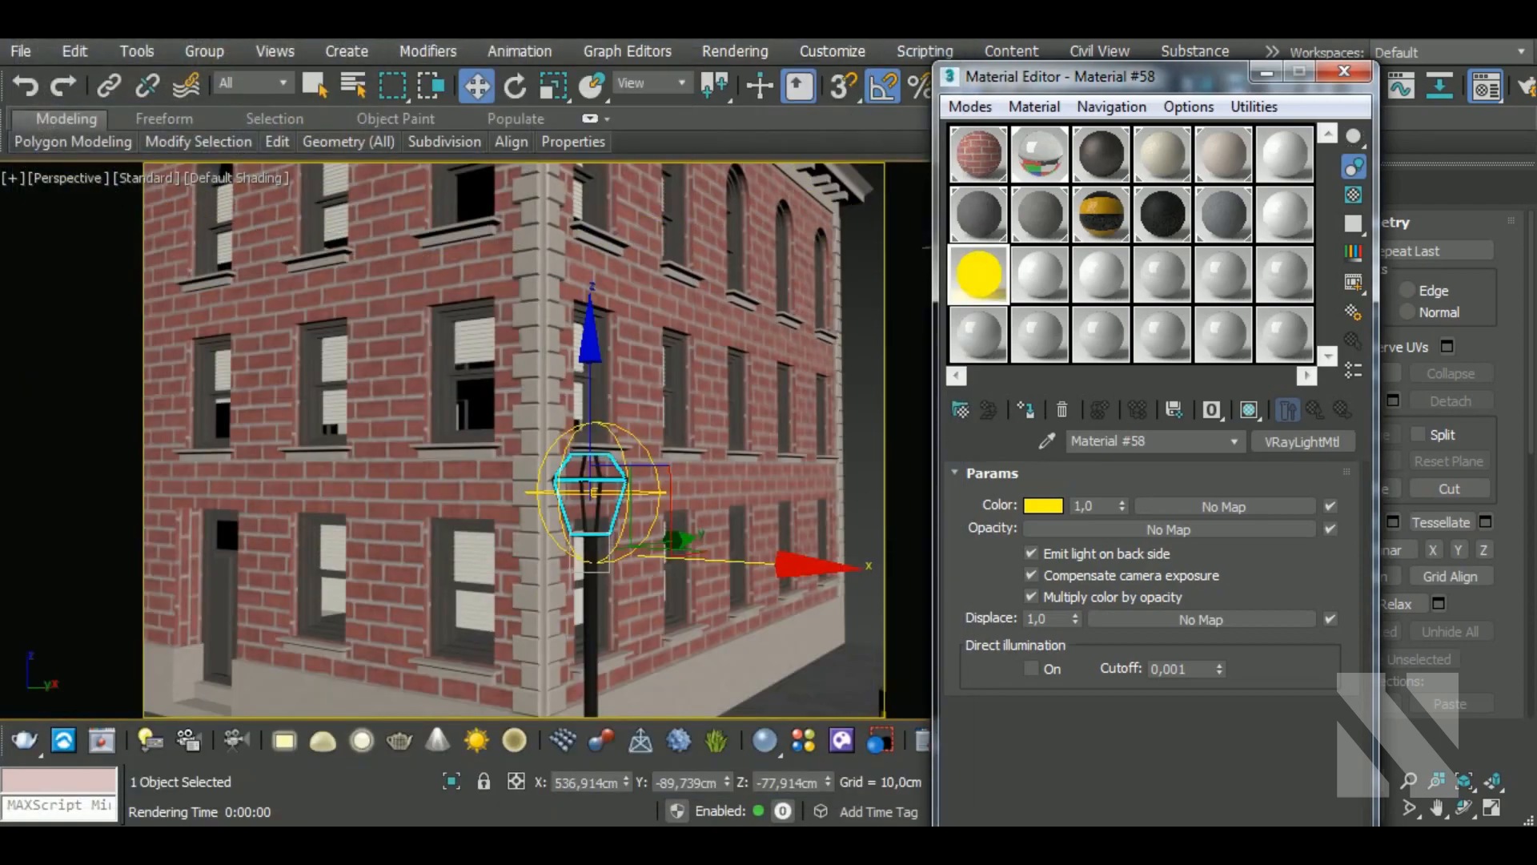
left_click(1024, 409)
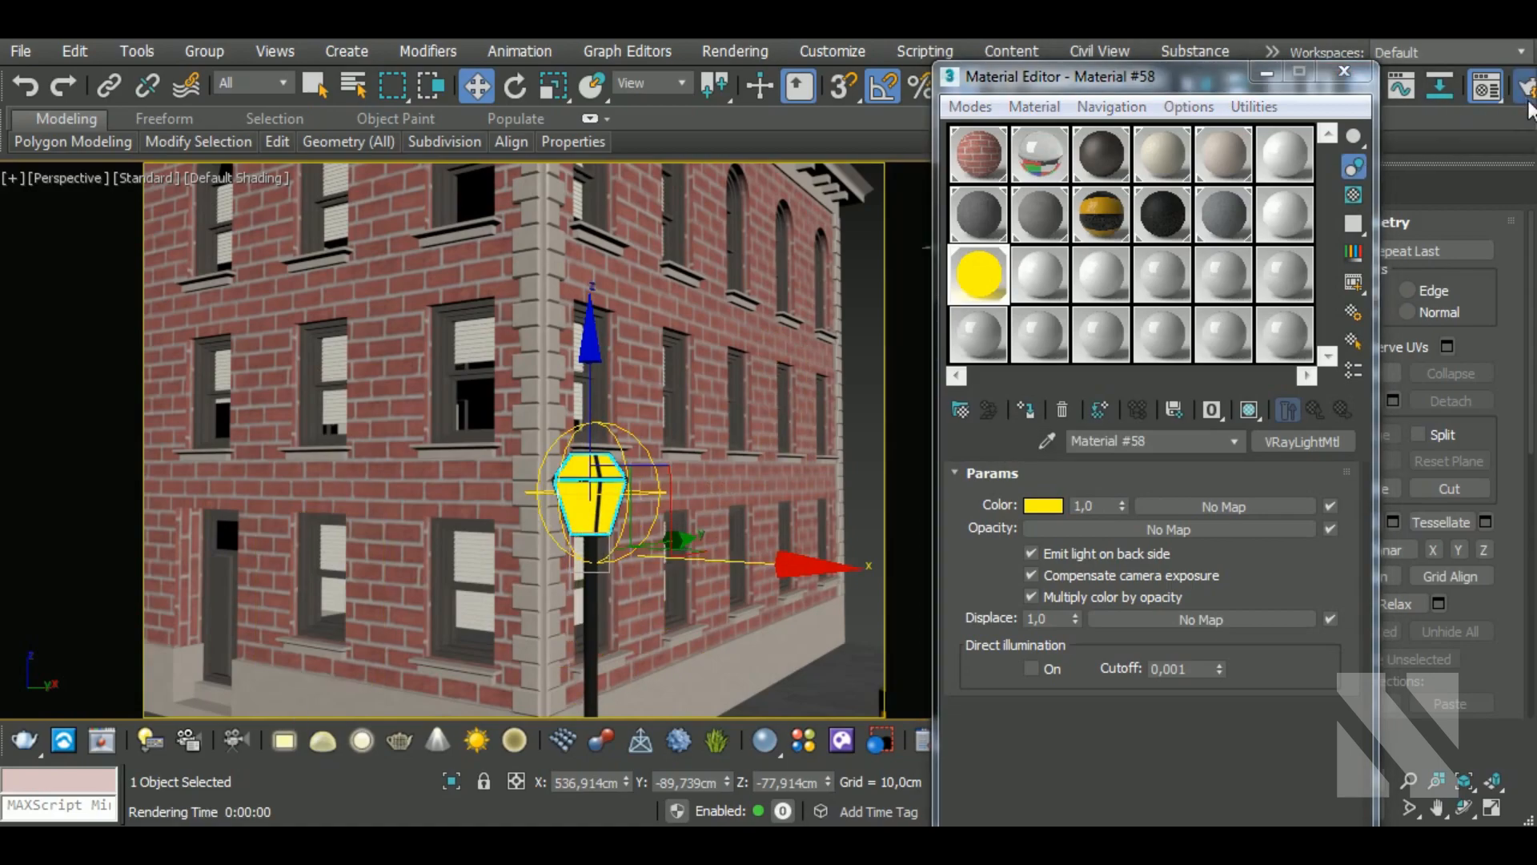
Step: Start a V-Ray interactive render to preview the glowing street lamp at the building's corner
key("F10")
left_click(677, 262)
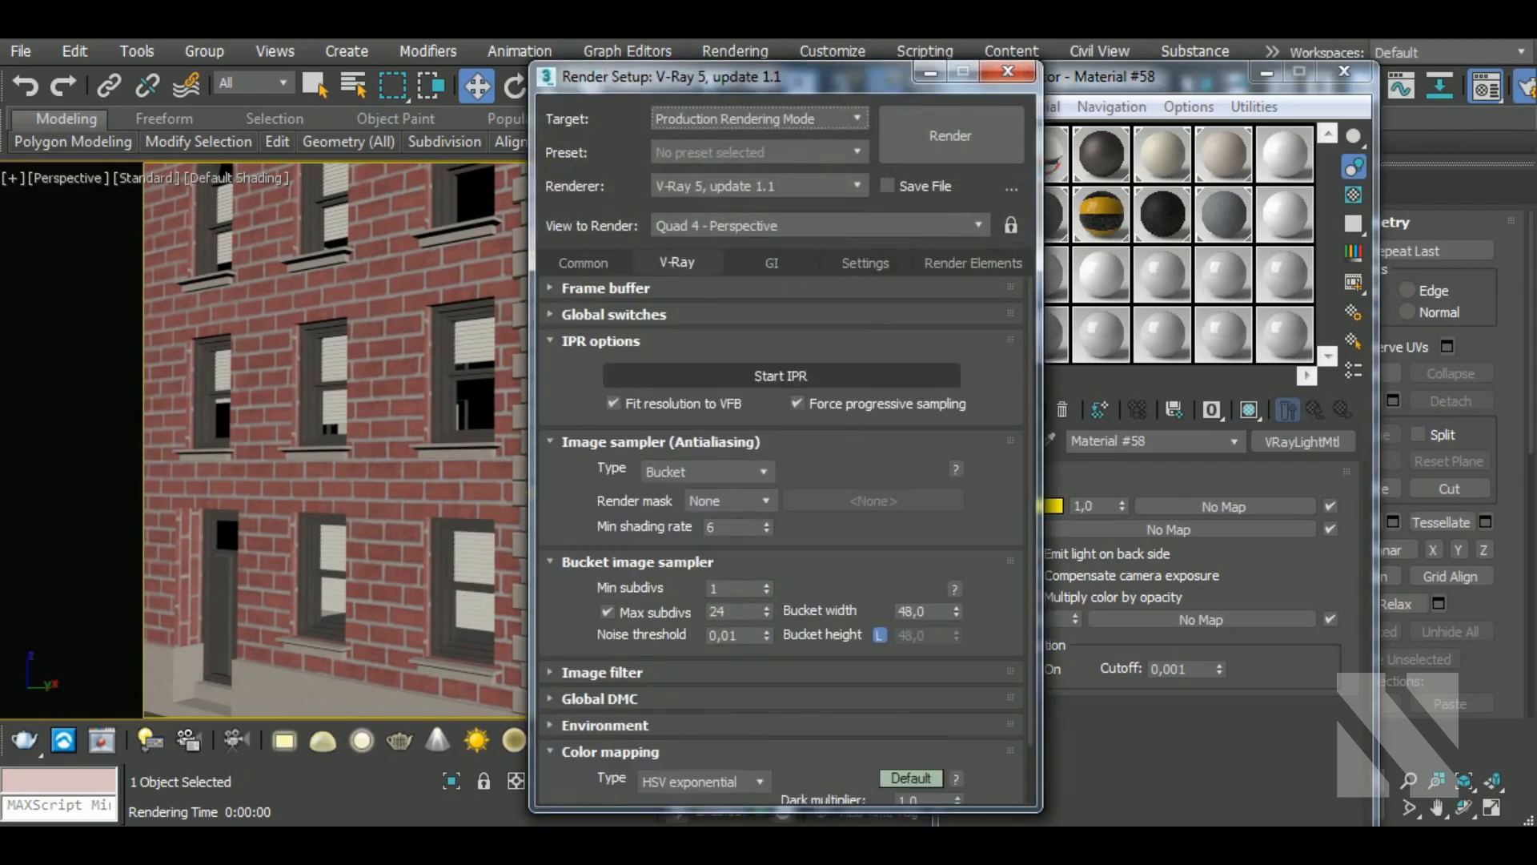
left_click(928, 72)
left_click(395, 535)
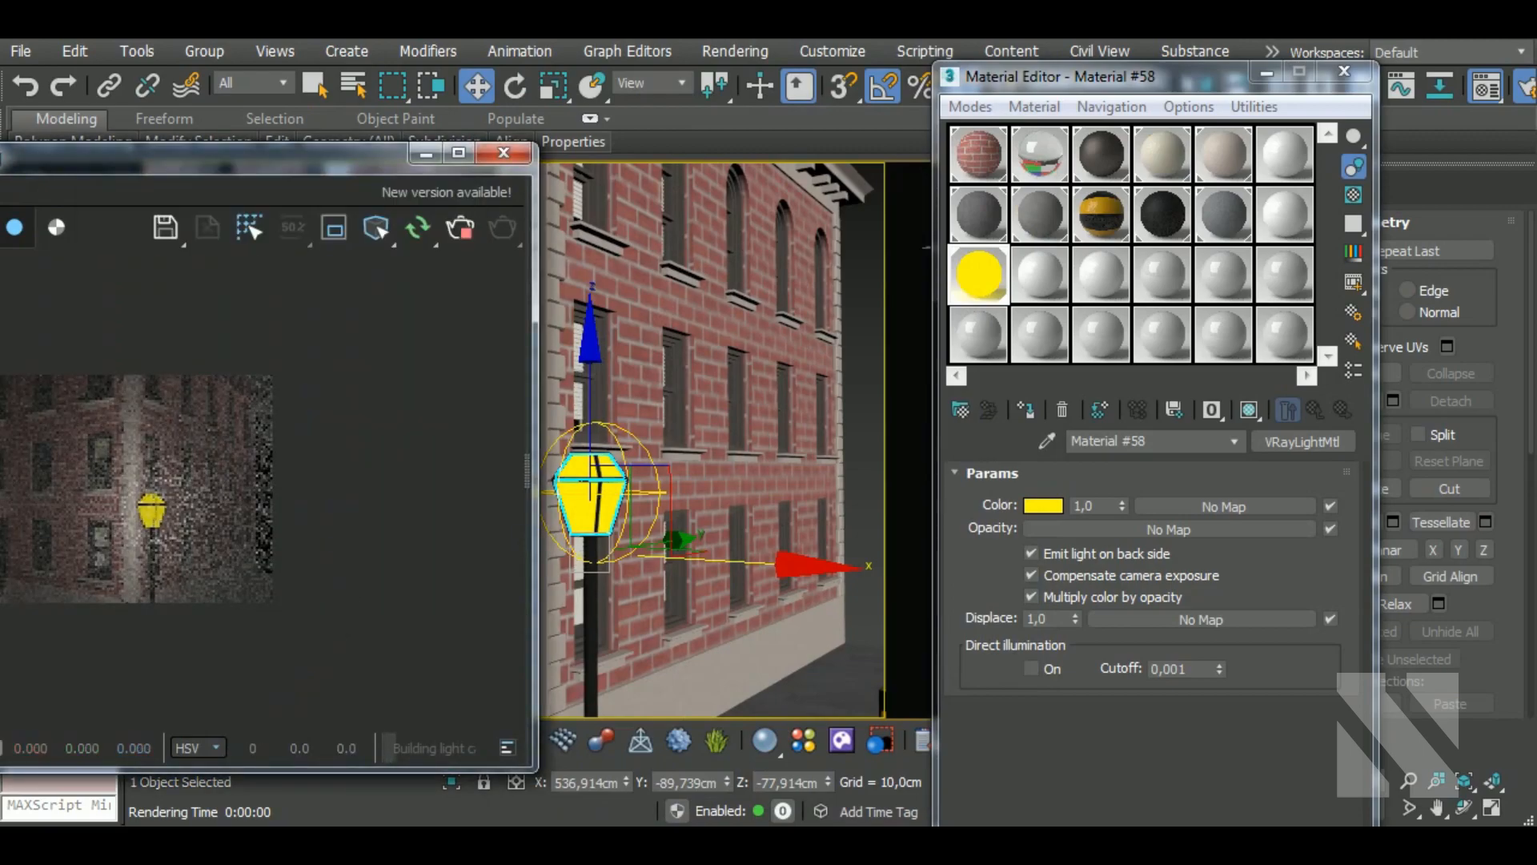
Step: Change the lamp glass light material's color to pure white with RGB values of 255
left_click(1042, 506)
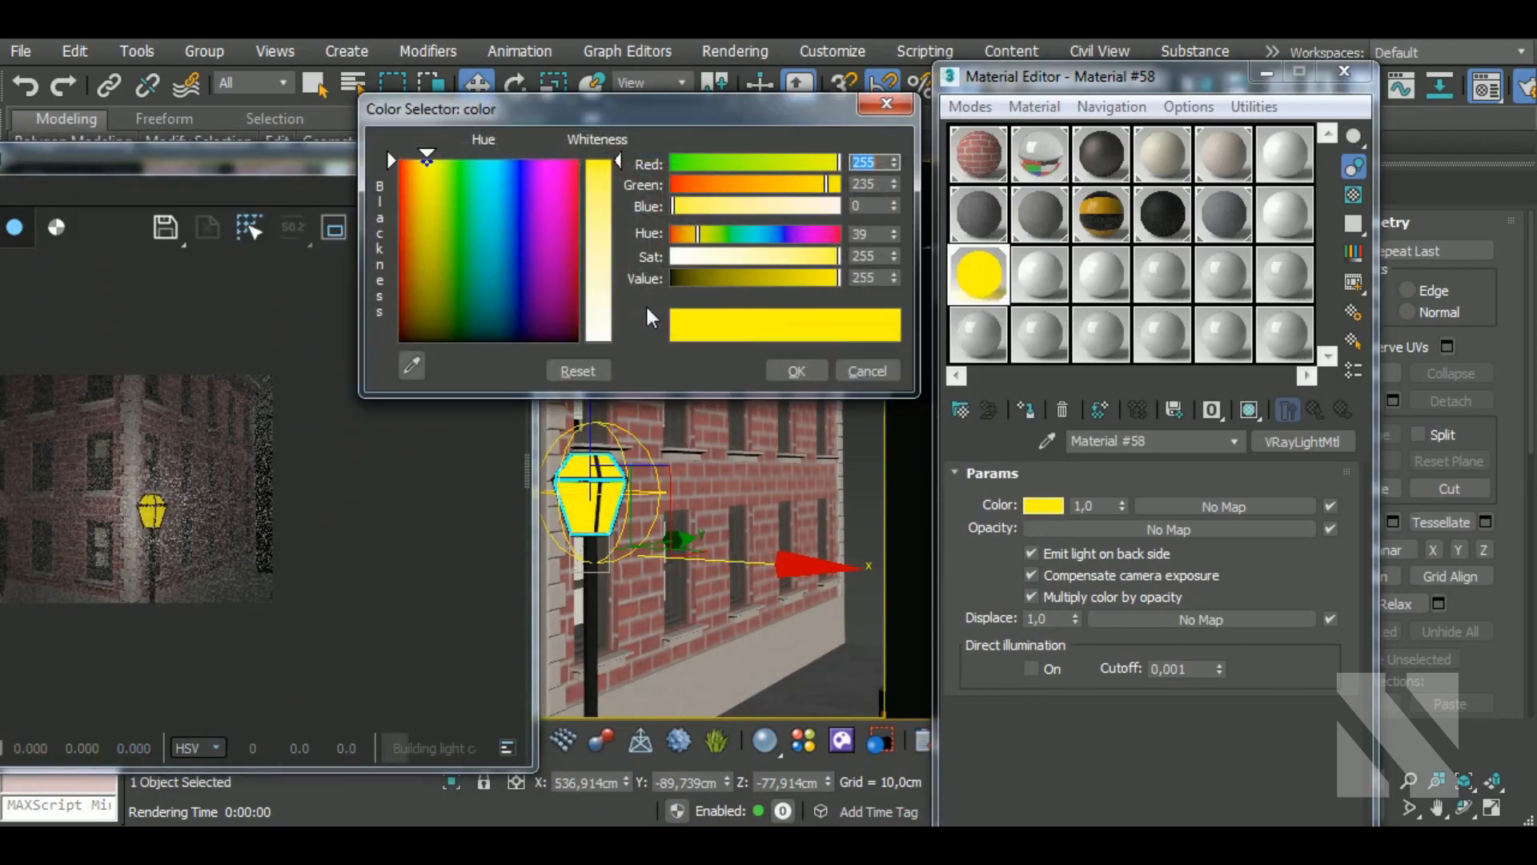
left_click_drag(618, 160, 620, 324)
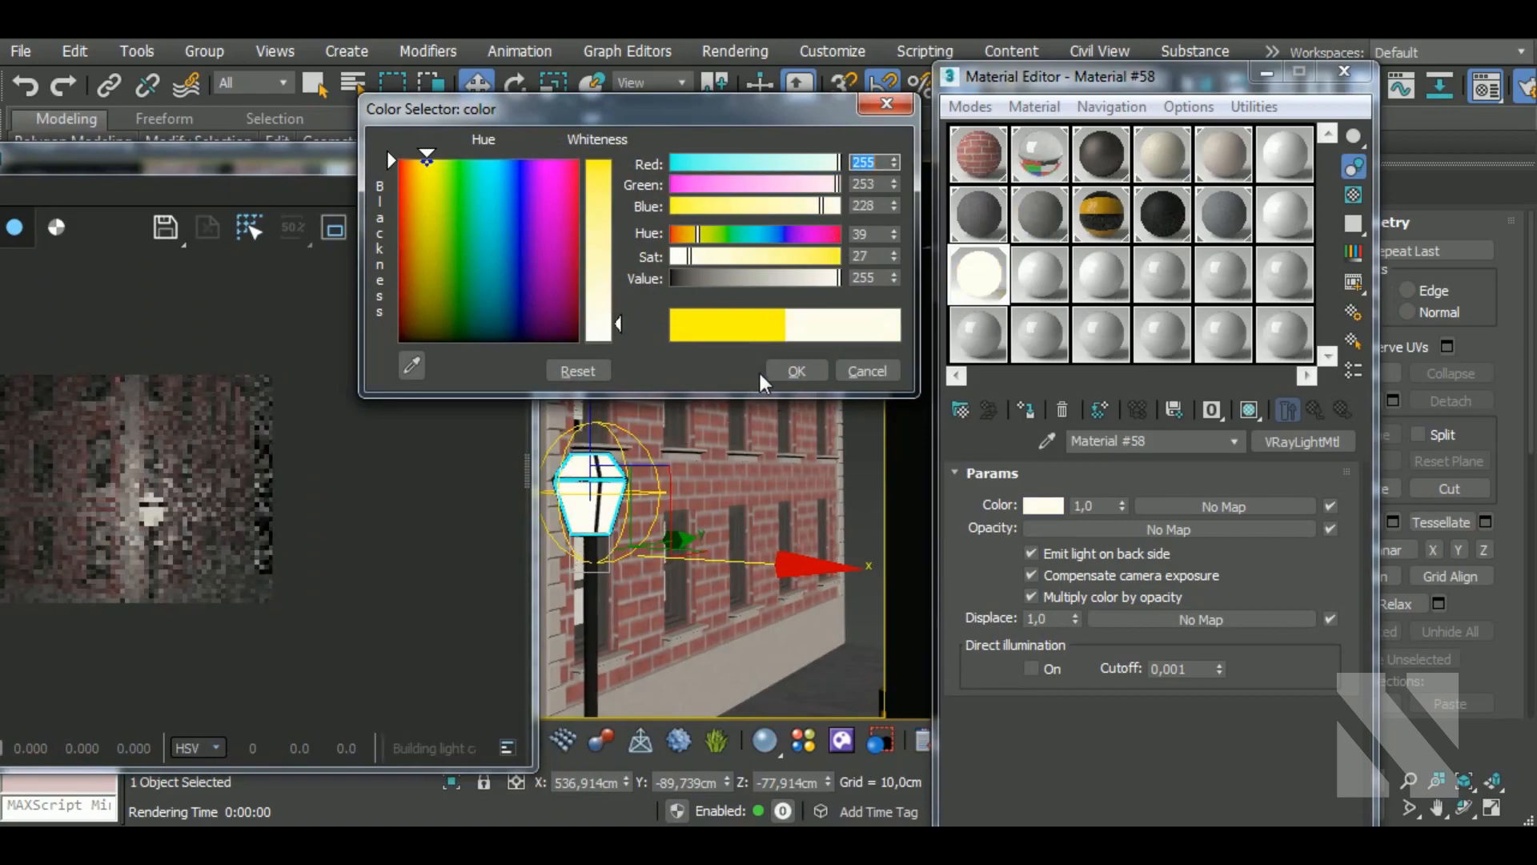
left_click(796, 371)
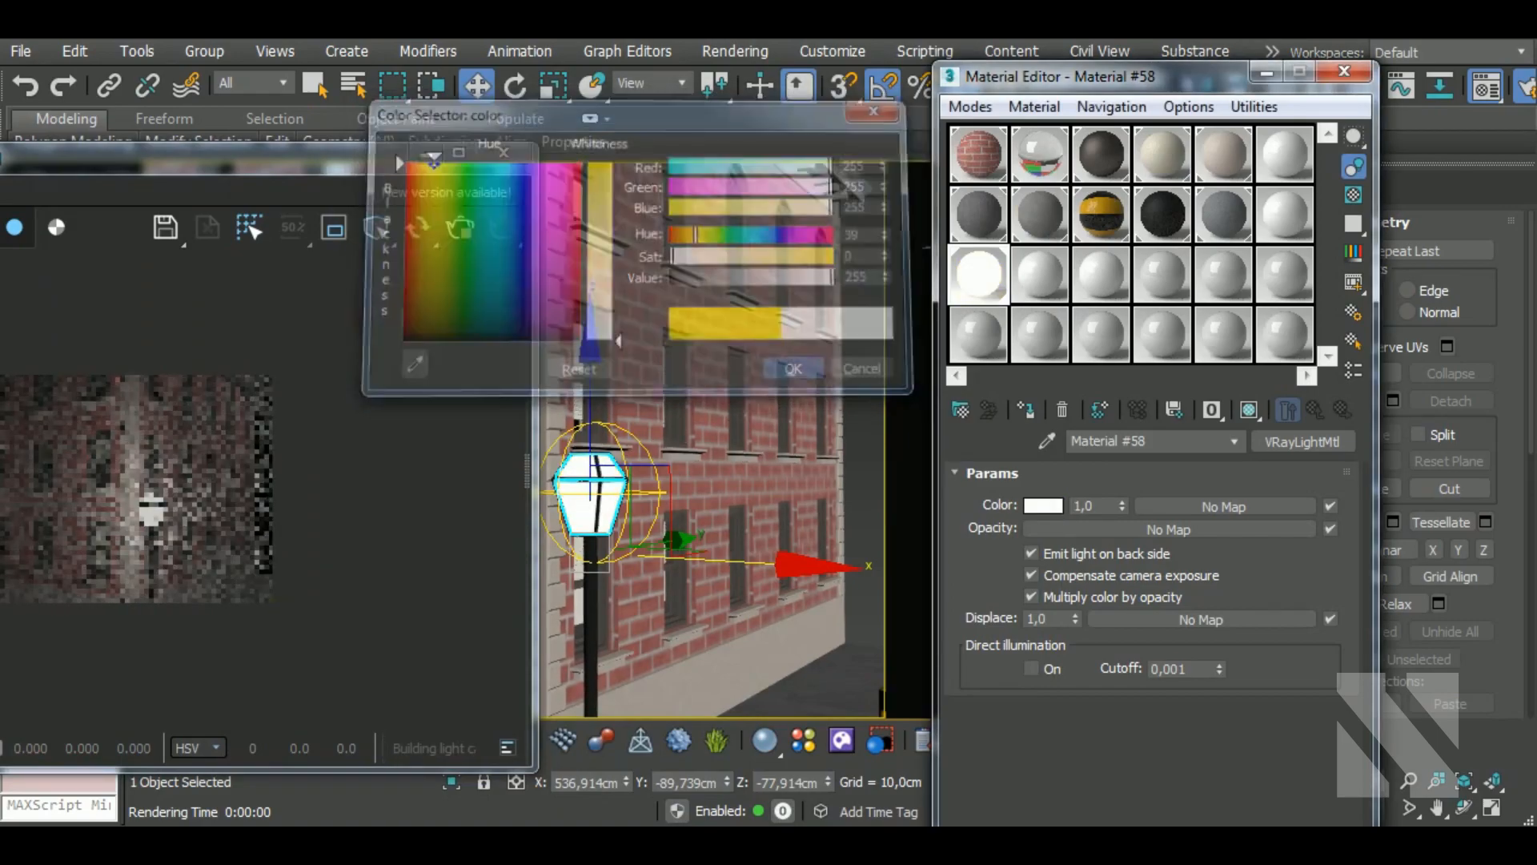
Step: Raise the lamp glass light material's color multiplier to 15.1
left_click_drag(1121, 500, 1140, 426)
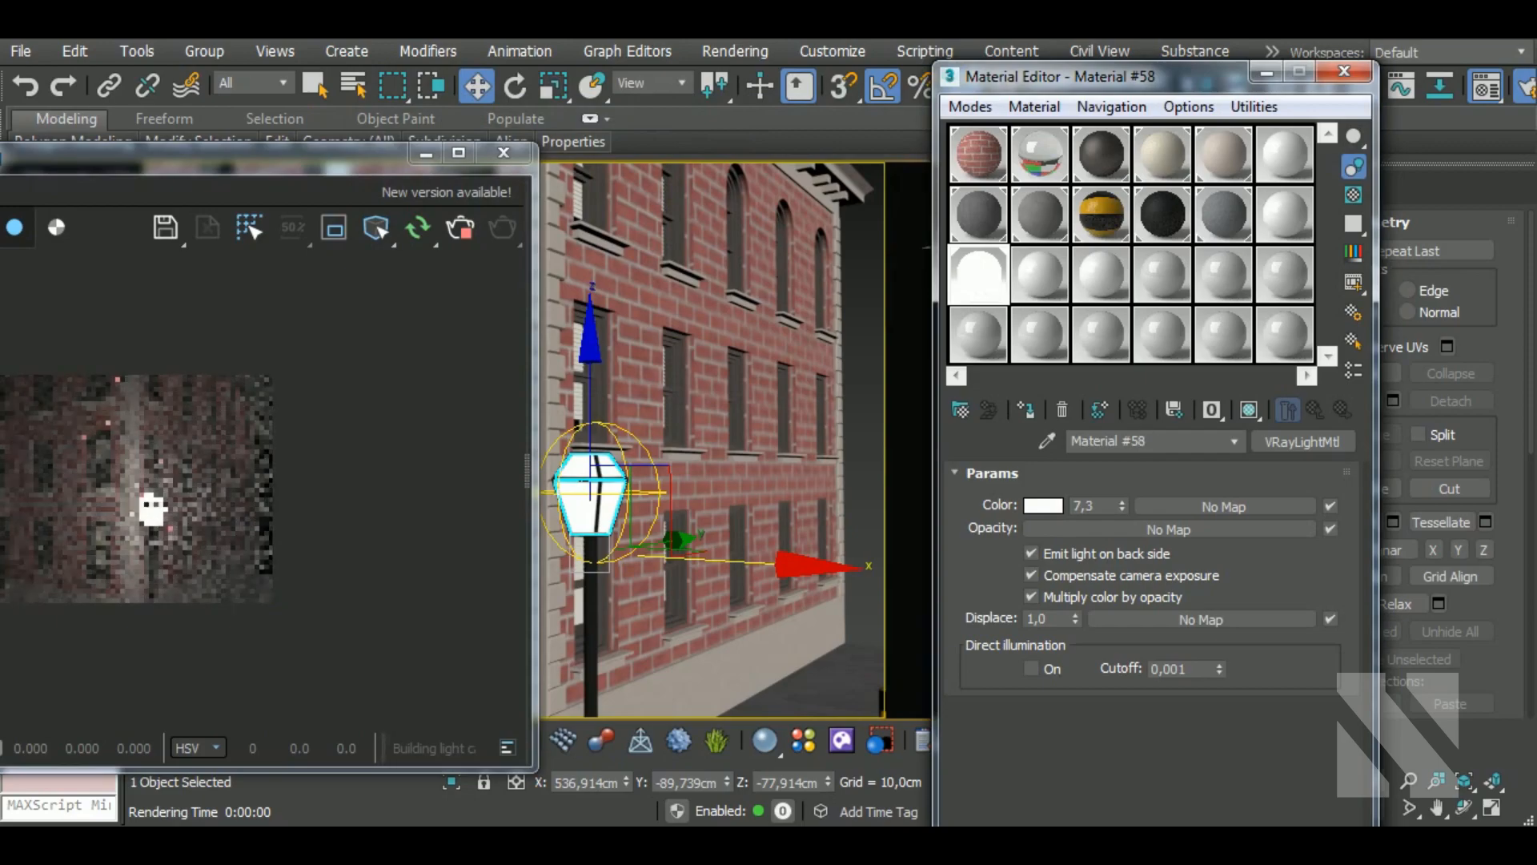
left_click_drag(1125, 502, 1142, 405)
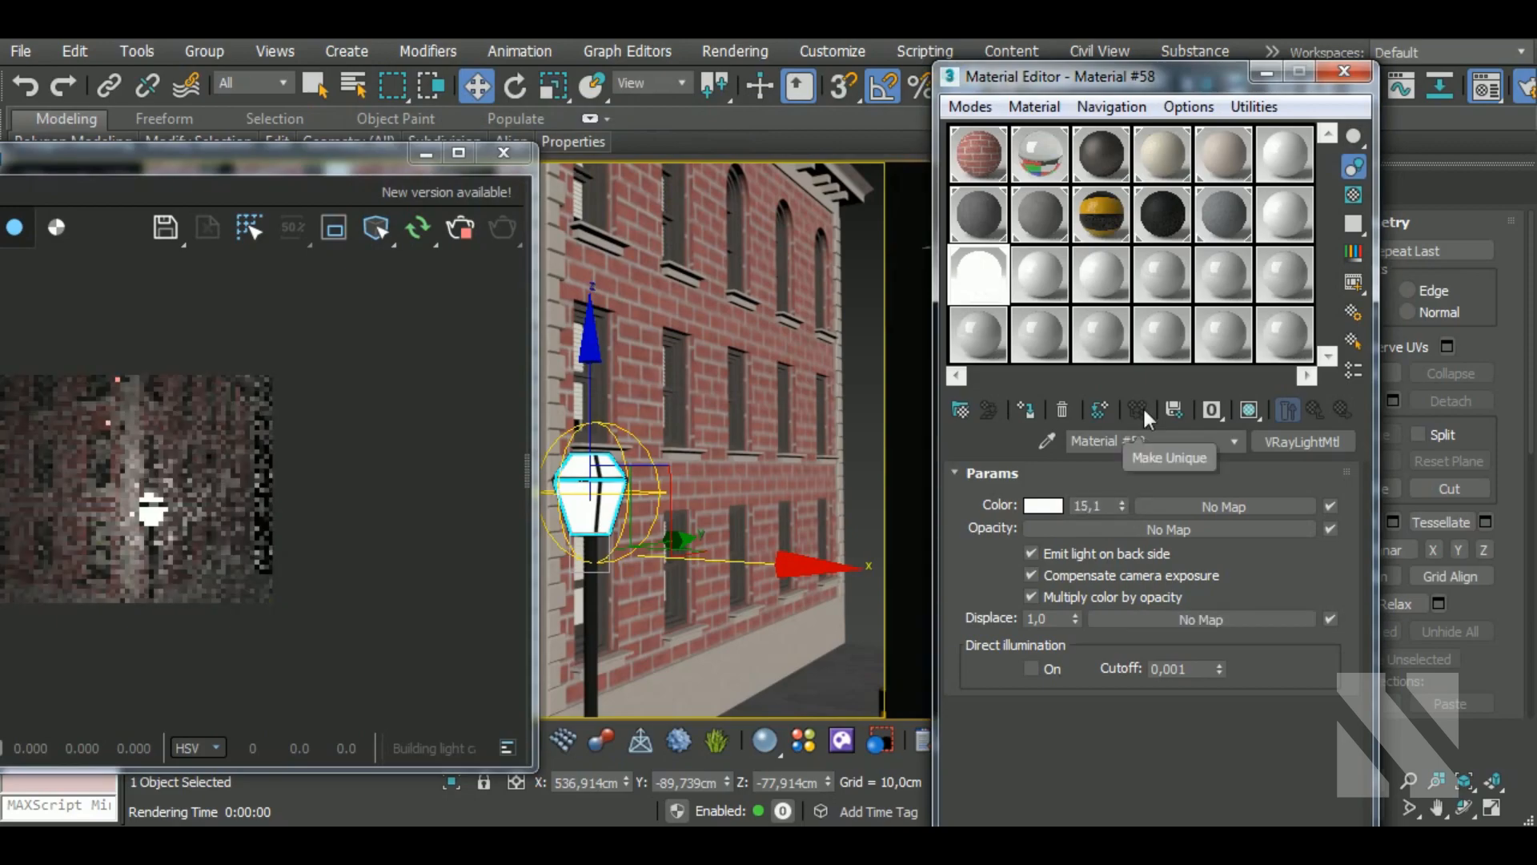
Step: Select the glass of the other street lamp along the brick facade and assign the white light material to it
scroll(701, 457, "down", 8)
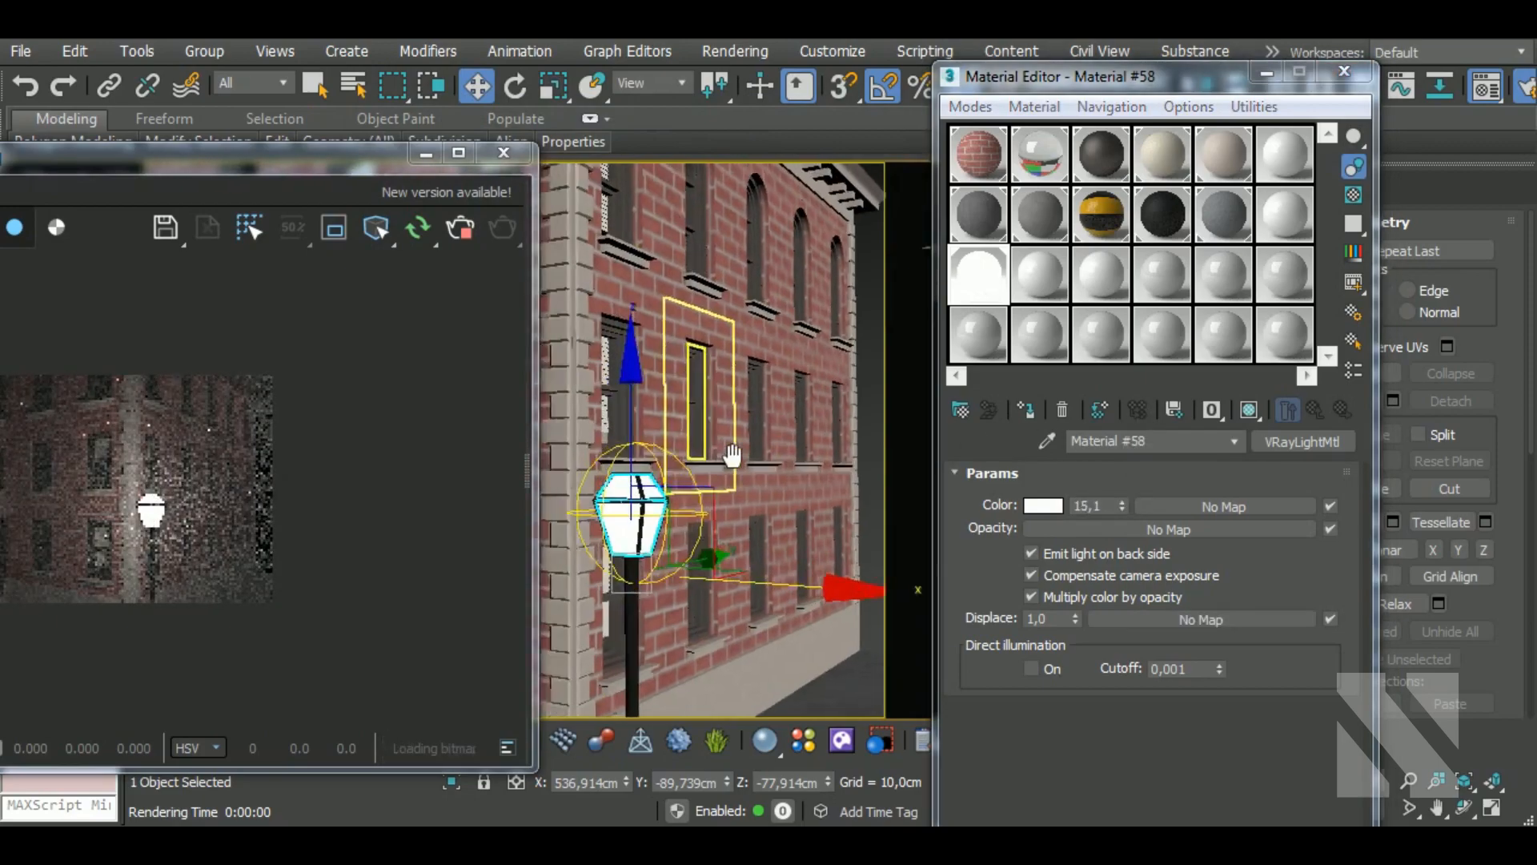
scroll(856, 484, "up", 6)
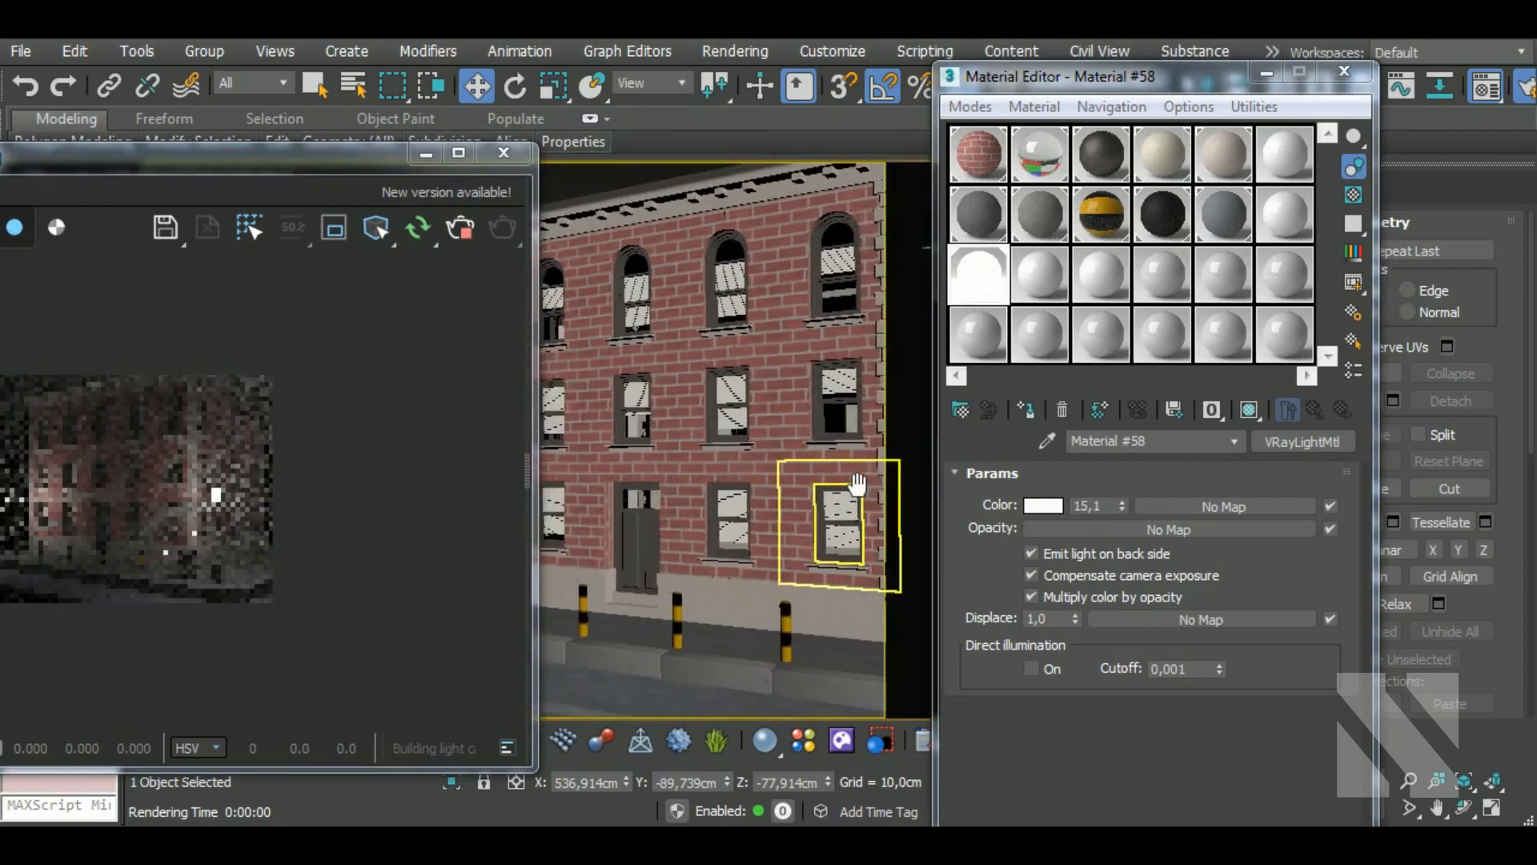
scroll(856, 485, "down", 4)
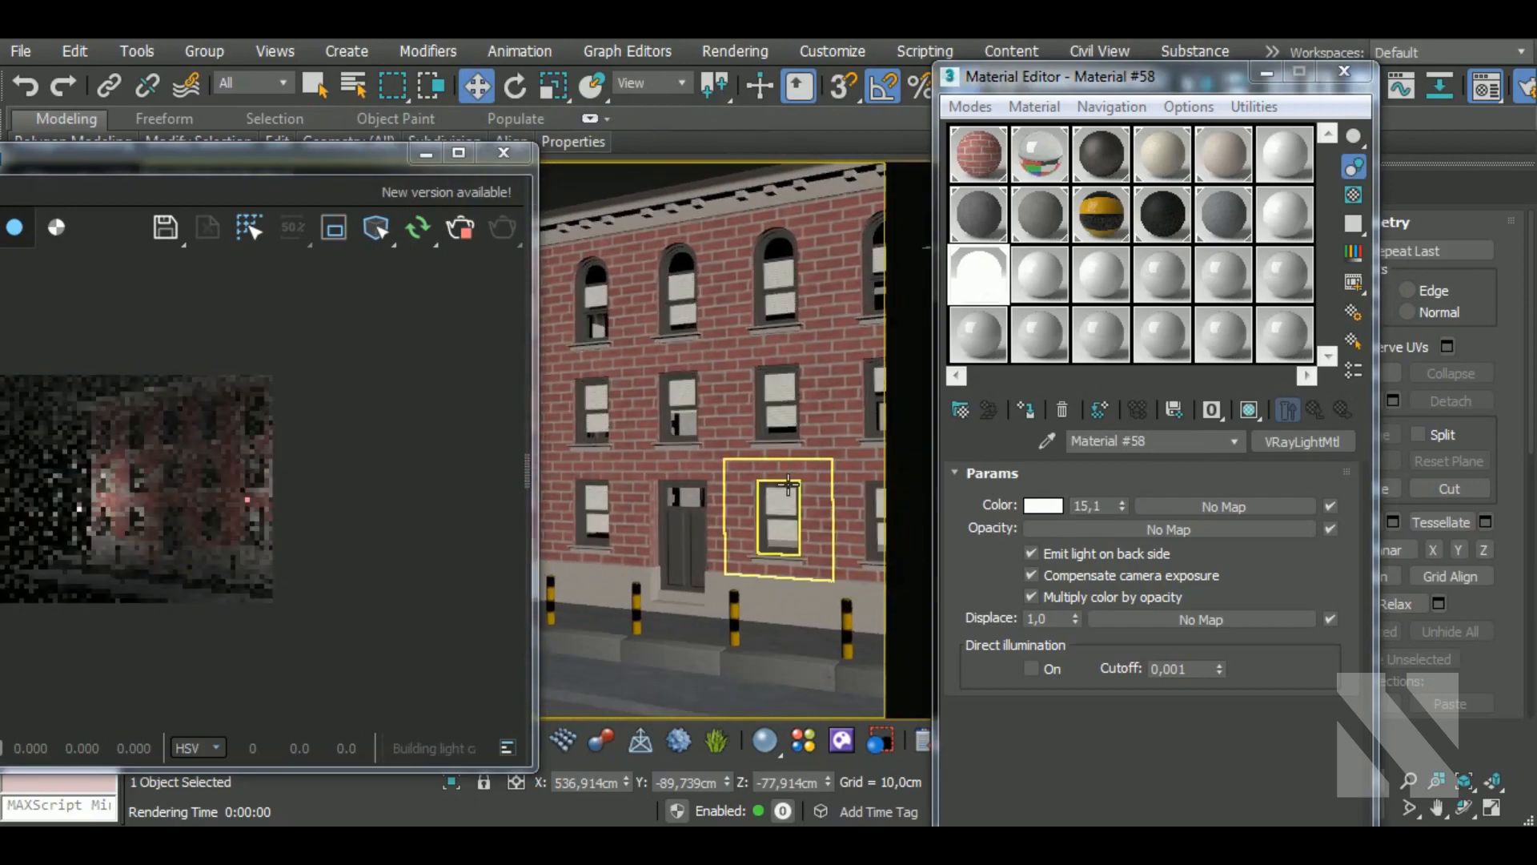
scroll(628, 464, "up", 8)
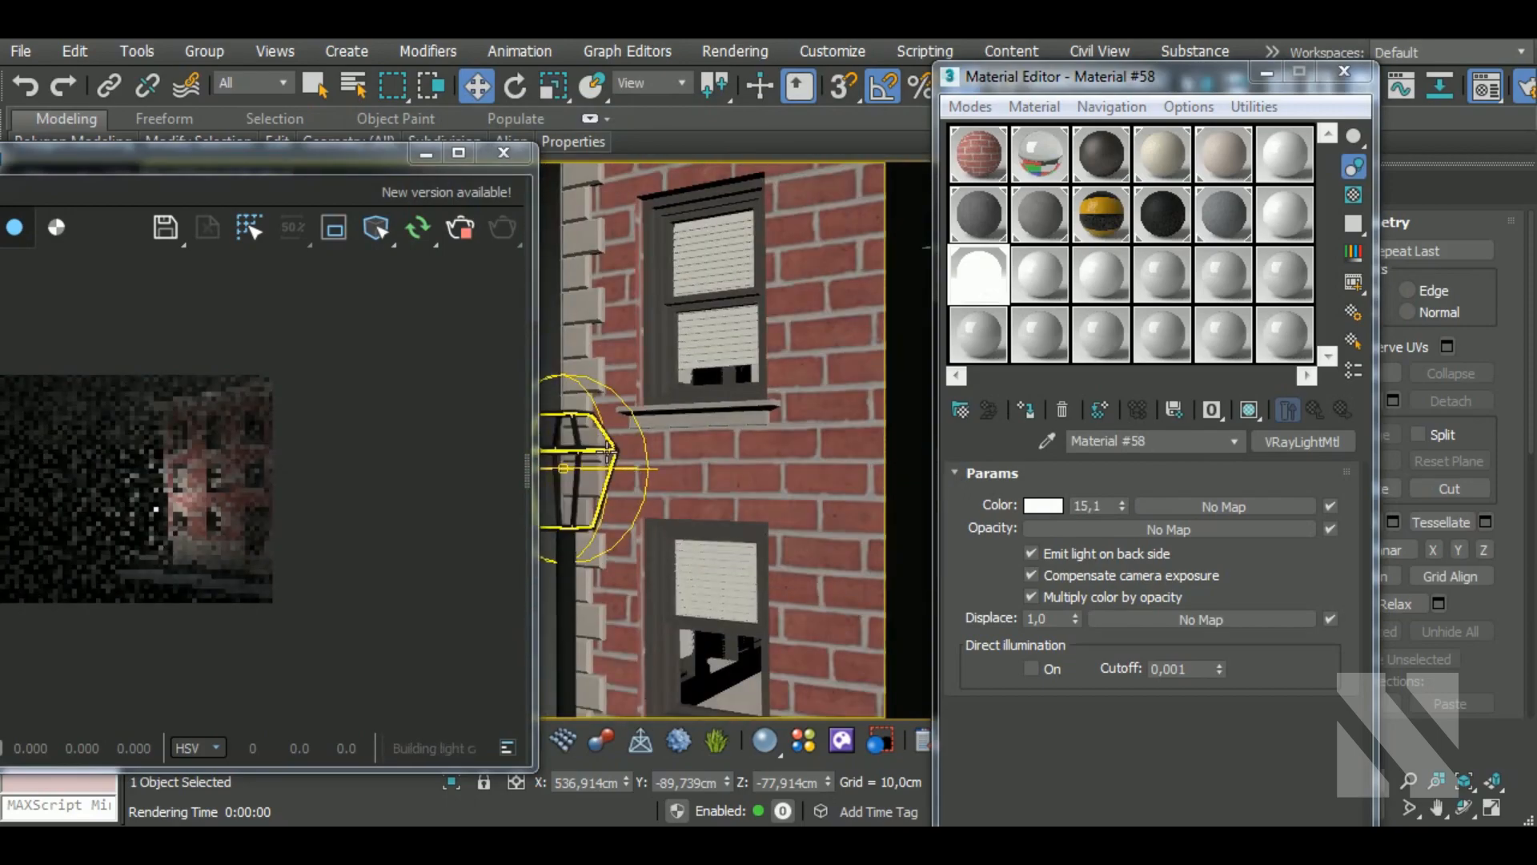
left_click(612, 469)
left_click(1026, 415)
Step: View the building's corner and street from farther back and examine the glow of the lamps in the interactive render
middle_click_drag(795, 483, 548, 462)
scroll(621, 465, "down", 2)
scroll(620, 465, "down", 2)
middle_click_drag(833, 507, 538, 438)
scroll(710, 525, "down", 2)
left_click(591, 545)
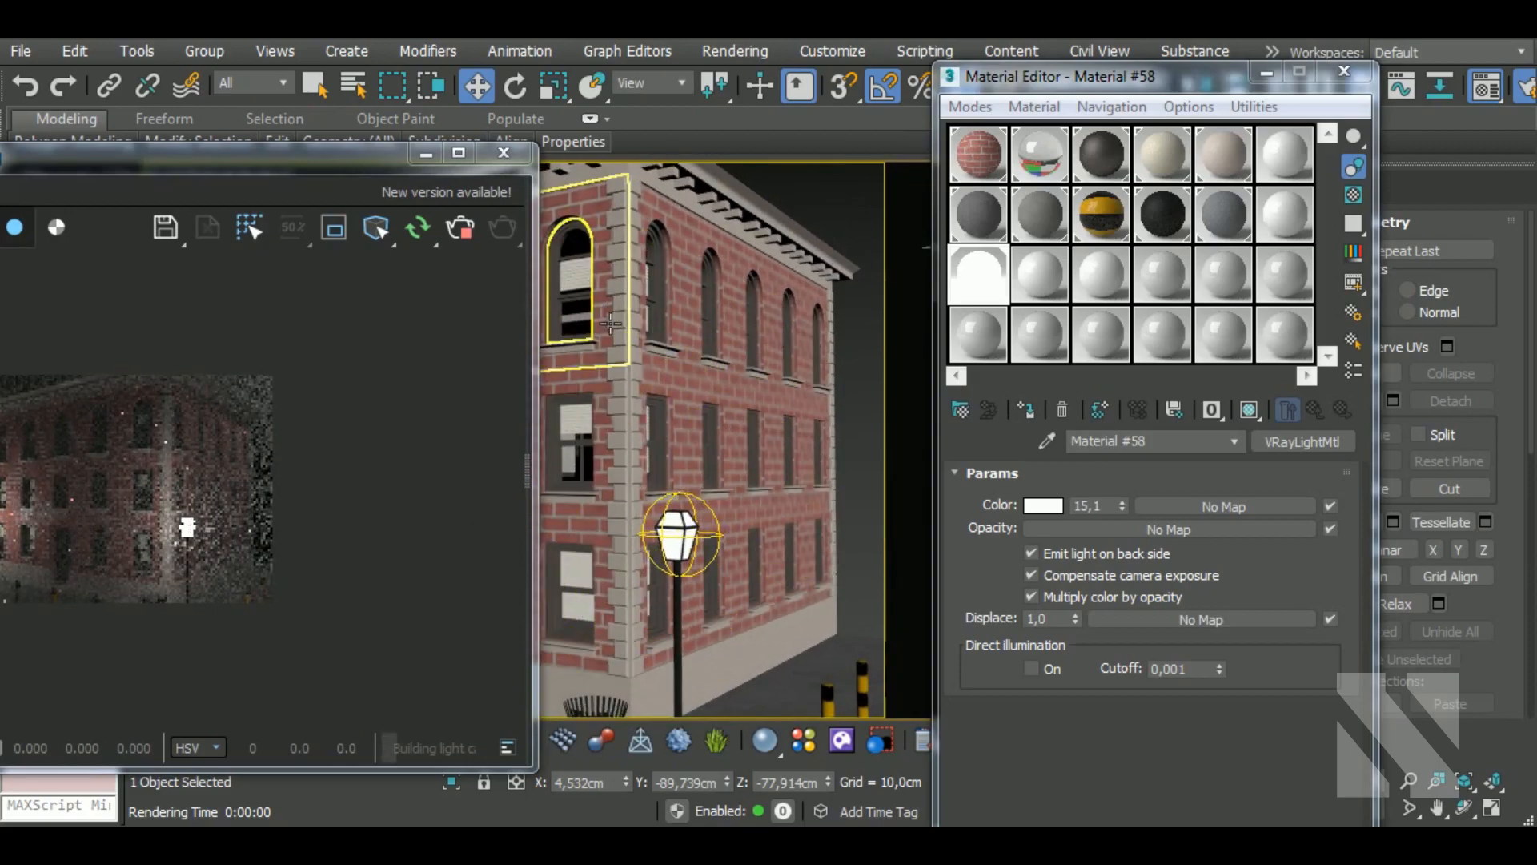
middle_click_drag(644, 360, 646, 362)
middle_click_drag(677, 415, 650, 415)
left_click(248, 527)
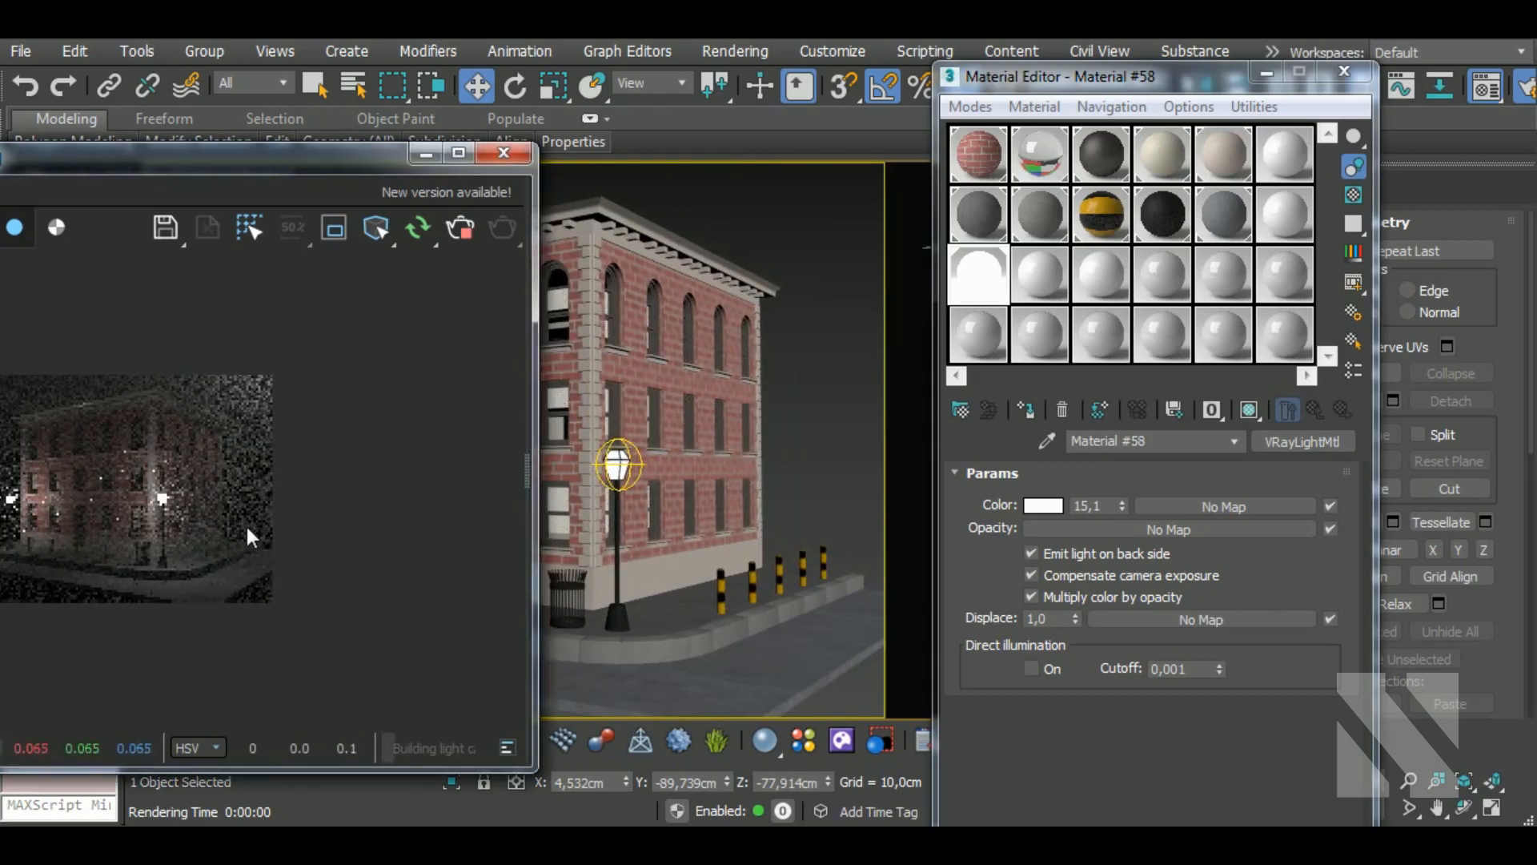
scroll(244, 514, "up", 1)
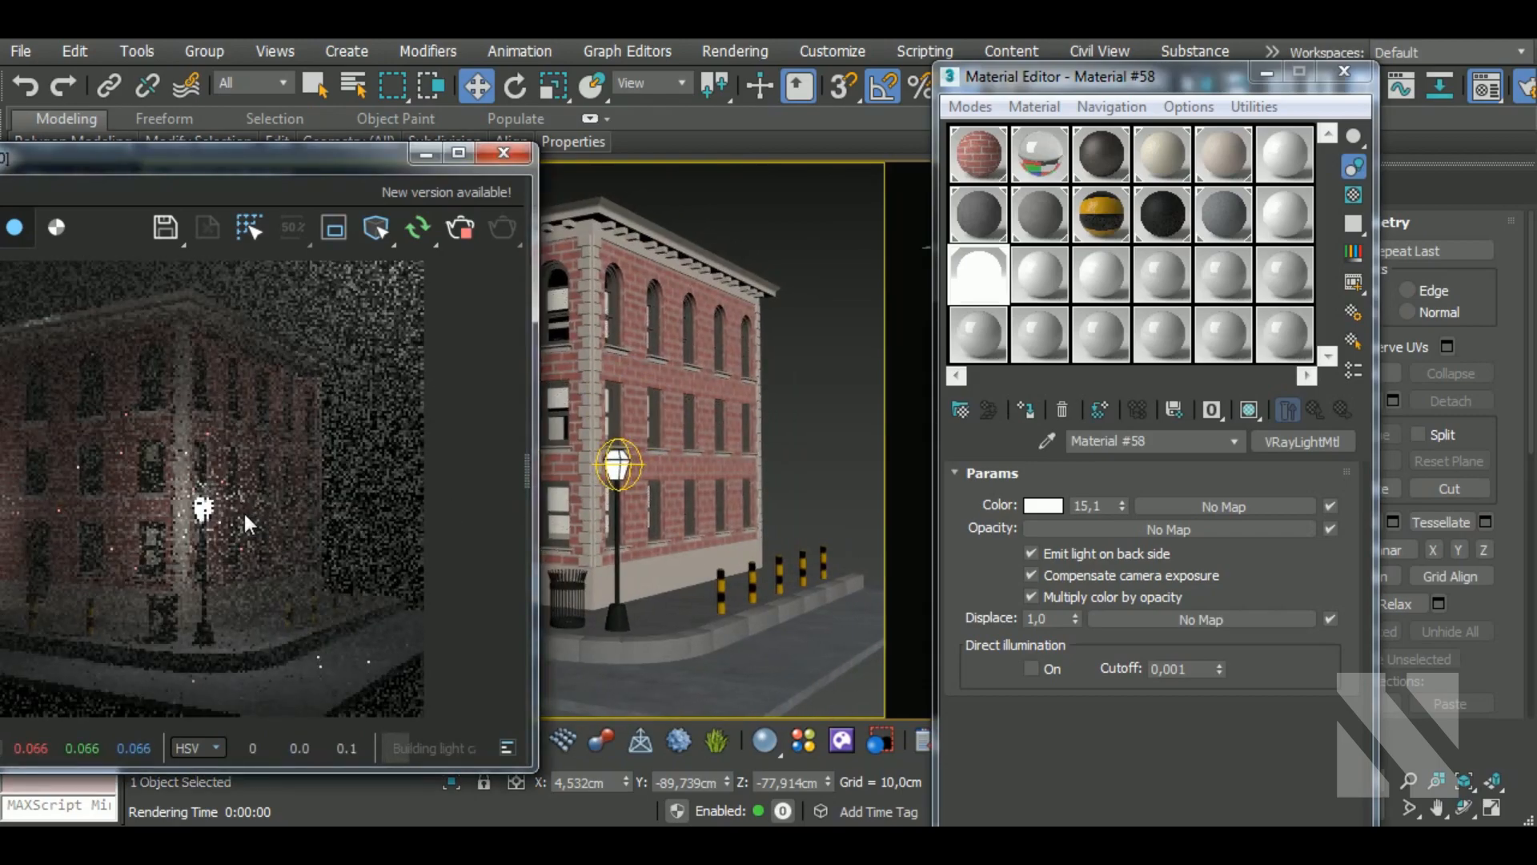